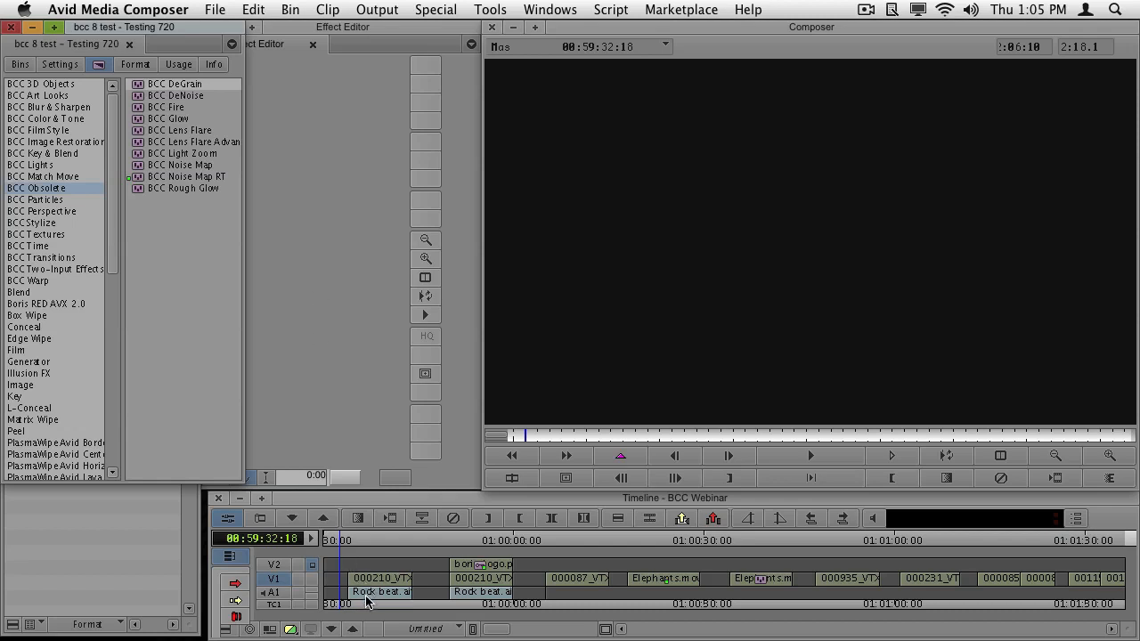
- Play the first 000210 clip with its rock beat audio from its beginning and stop a few seconds in
click(366, 598)
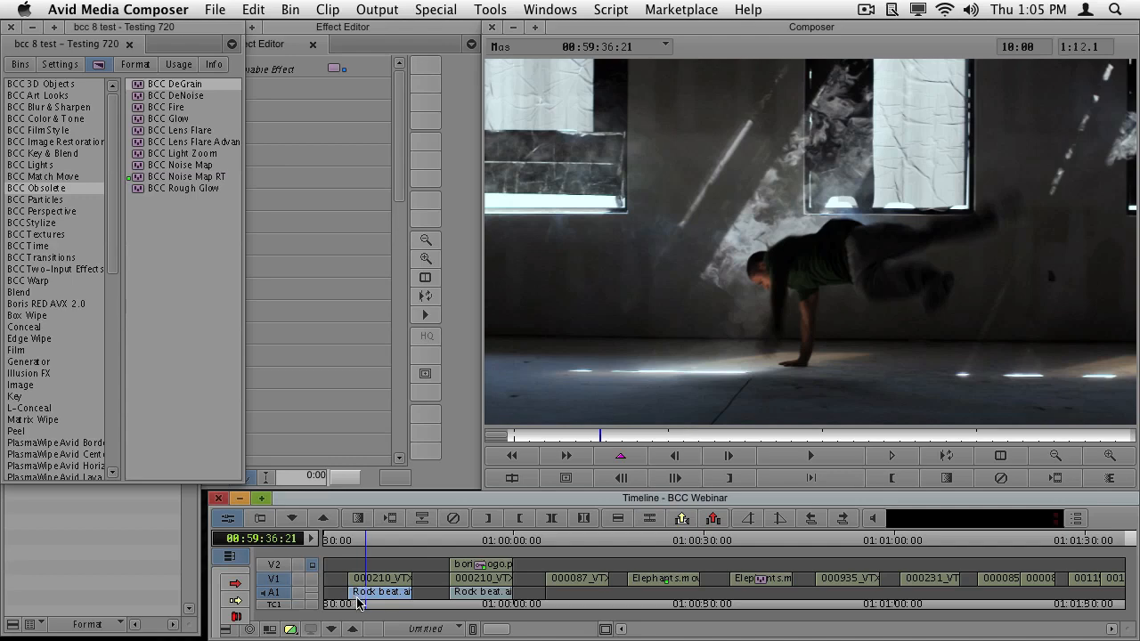
click(353, 600)
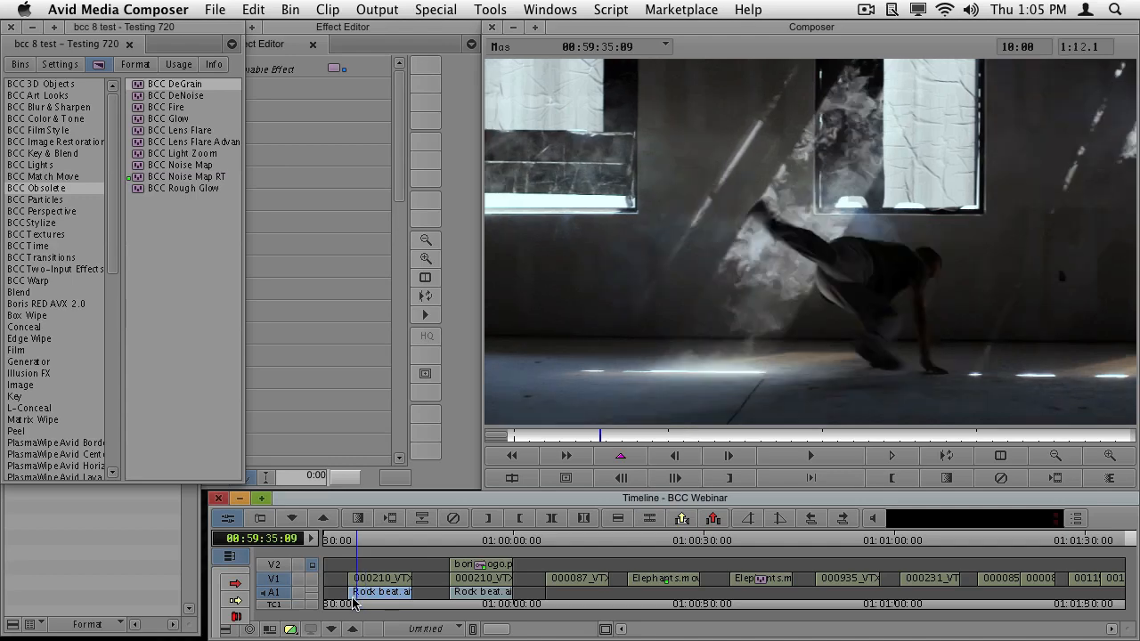
click(348, 602)
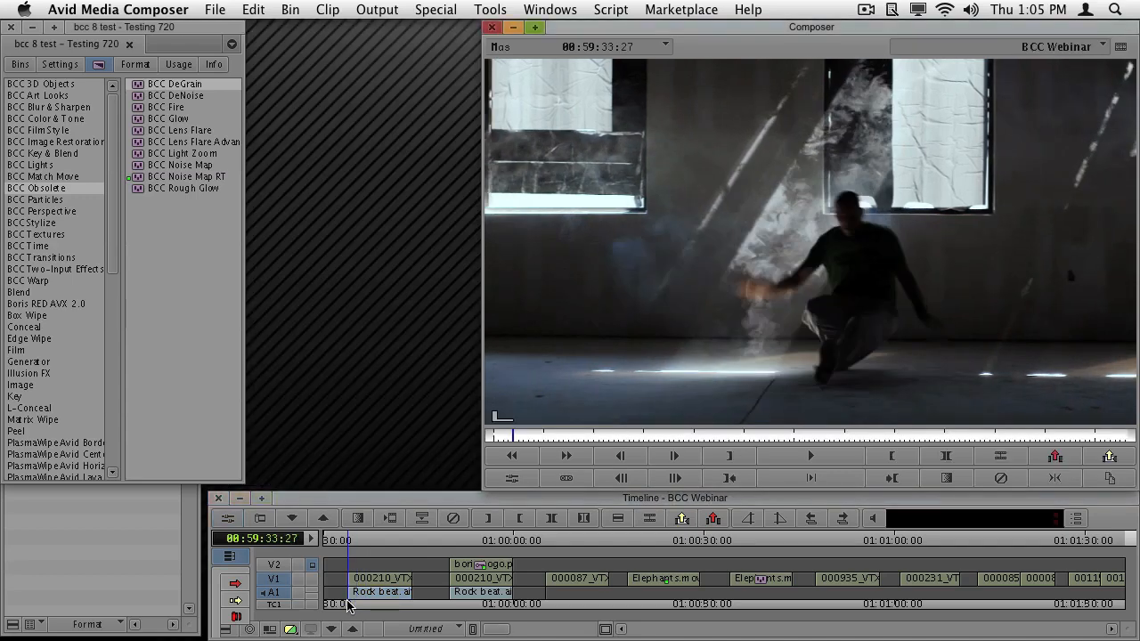
key(space)
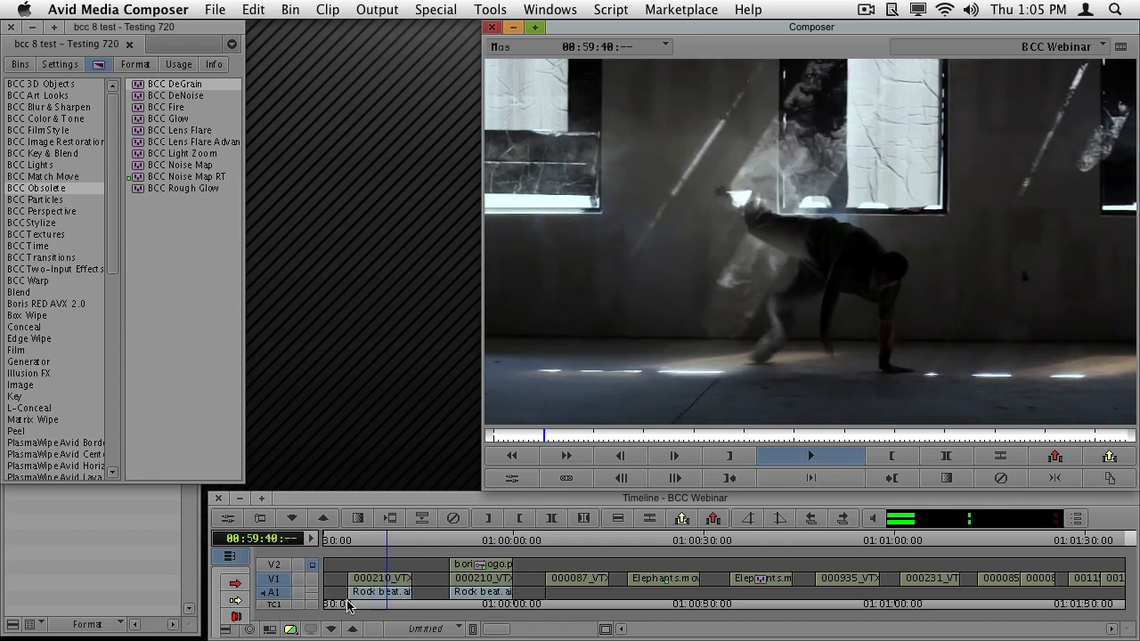
key(space)
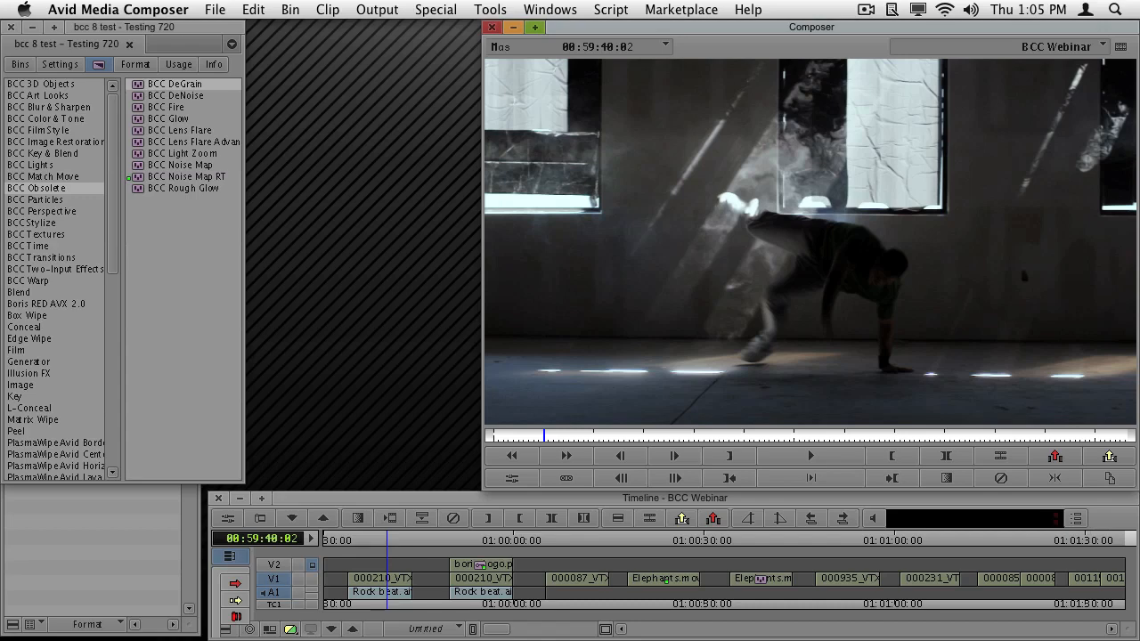
- Apply the BCC Color Correction RT effect to the first 000210 clip on V1 and open its parameters for editing
click(62, 120)
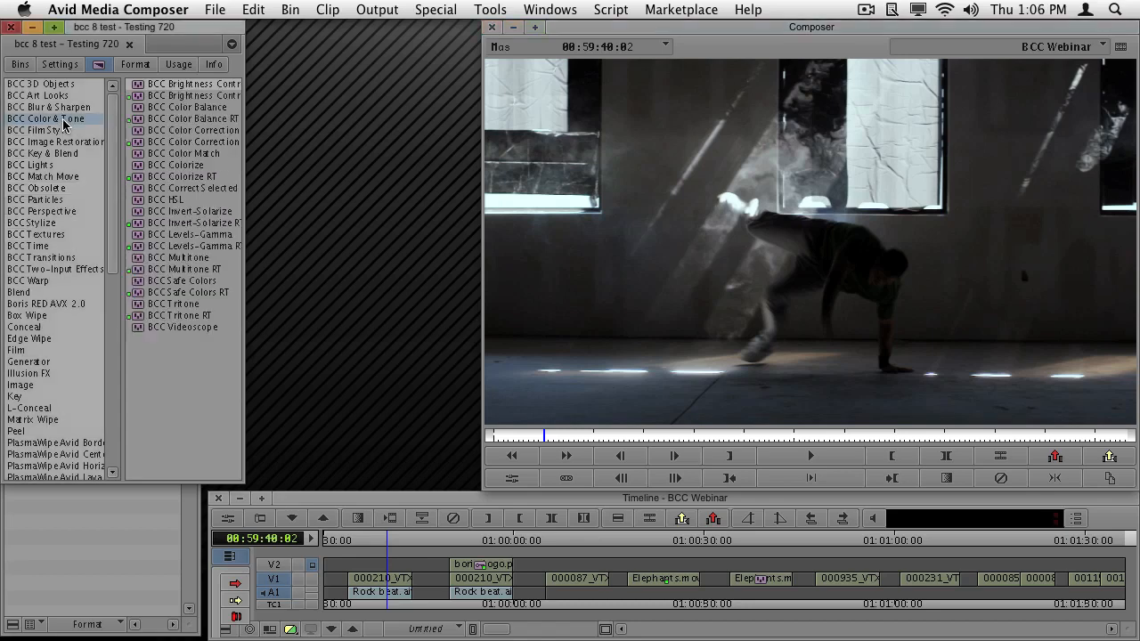
drag(183, 144, 389, 581)
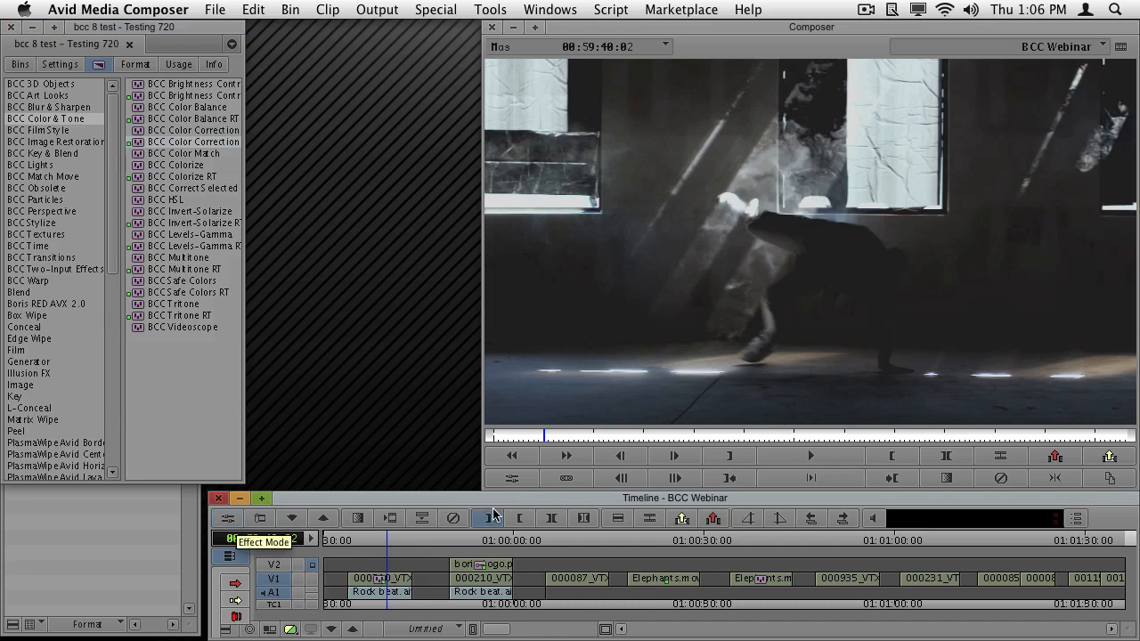
click(492, 517)
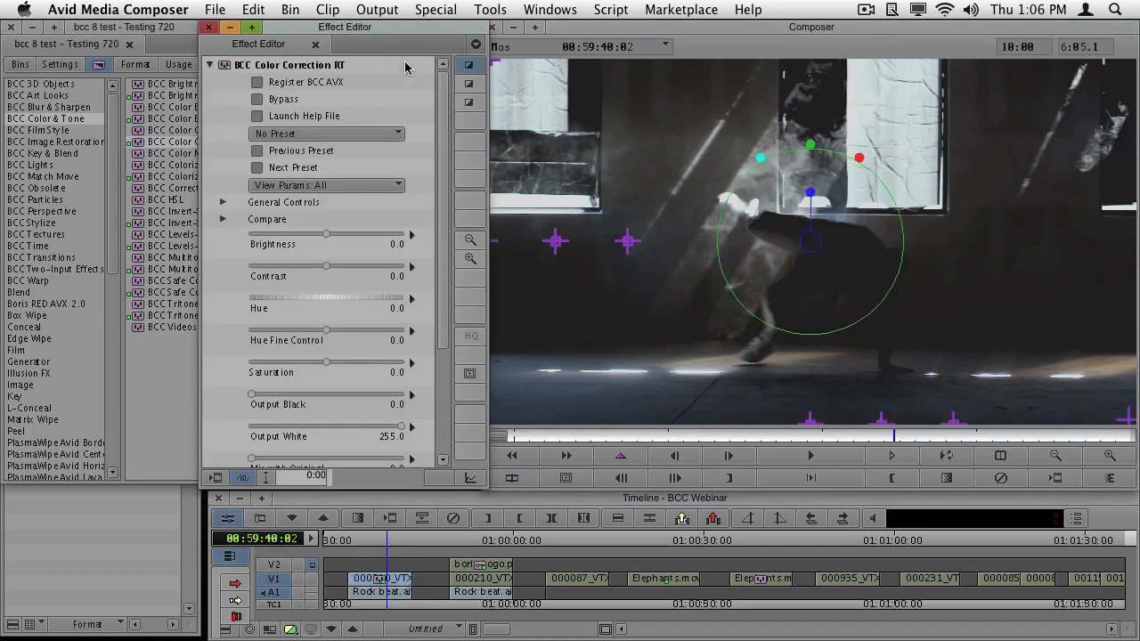
drag(415, 34, 398, 33)
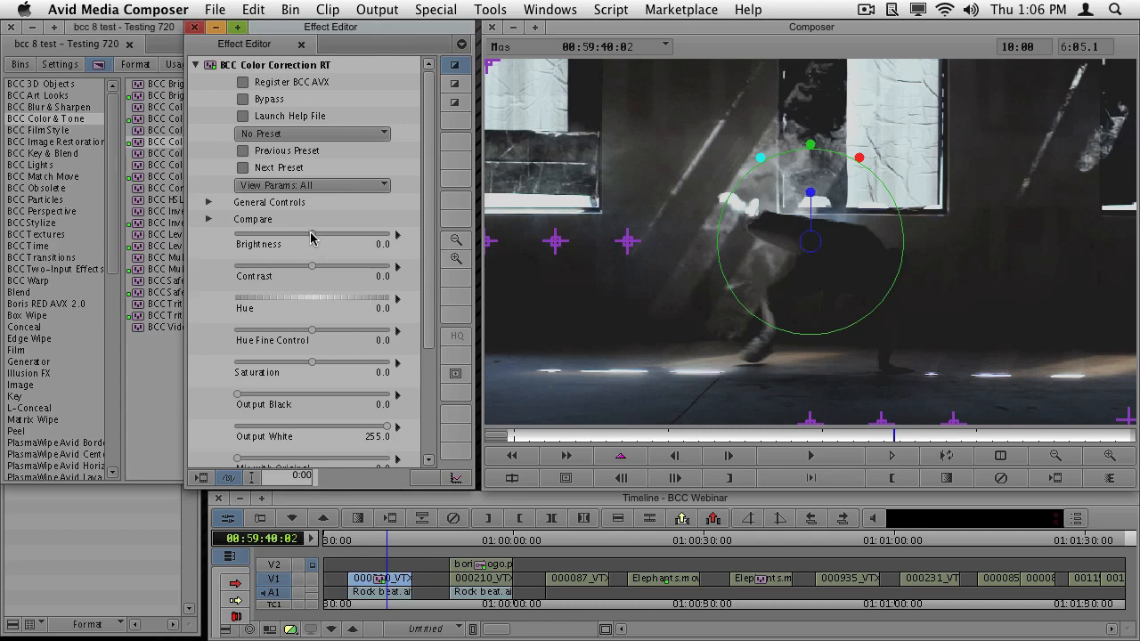
- Try raising the brightness to 31.7 with the parameter and 34.8 with the on-screen control, undoing each change
drag(311, 237, 336, 237)
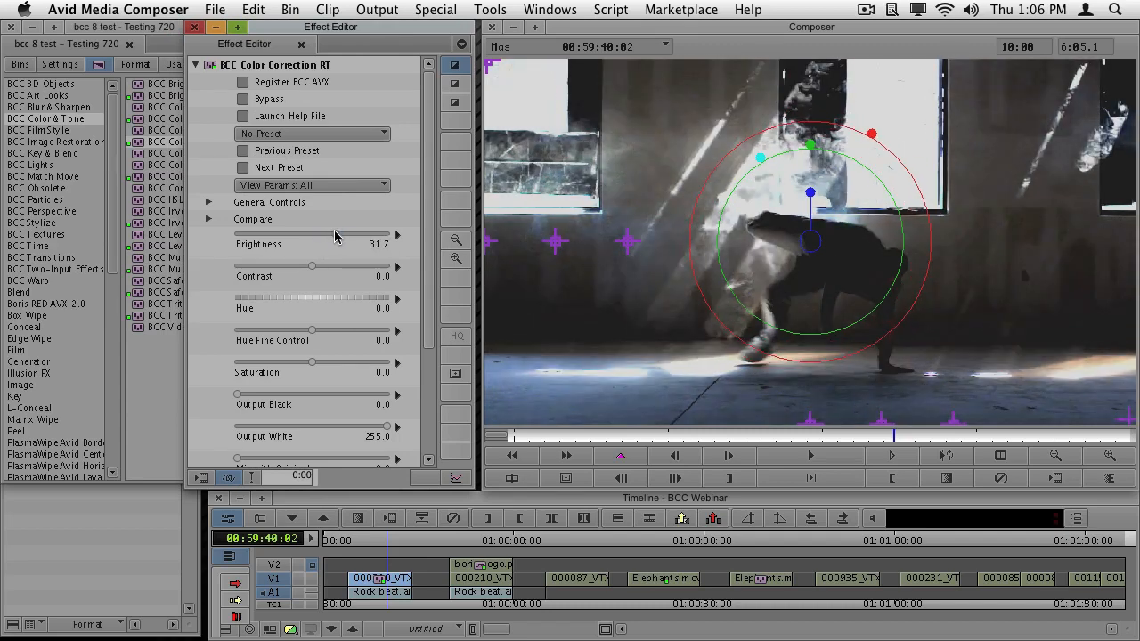
key(super+z)
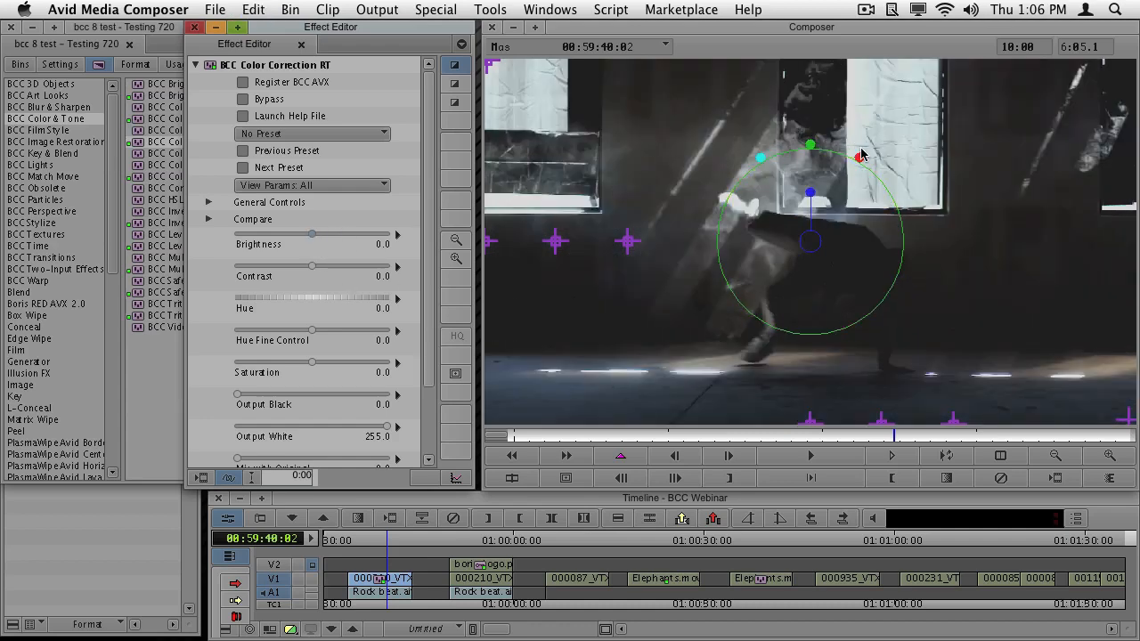
mouse_move(860, 155)
mouse_down()
mouse_move(874, 132)
mouse_move(869, 140)
mouse_up()
key(super+z)
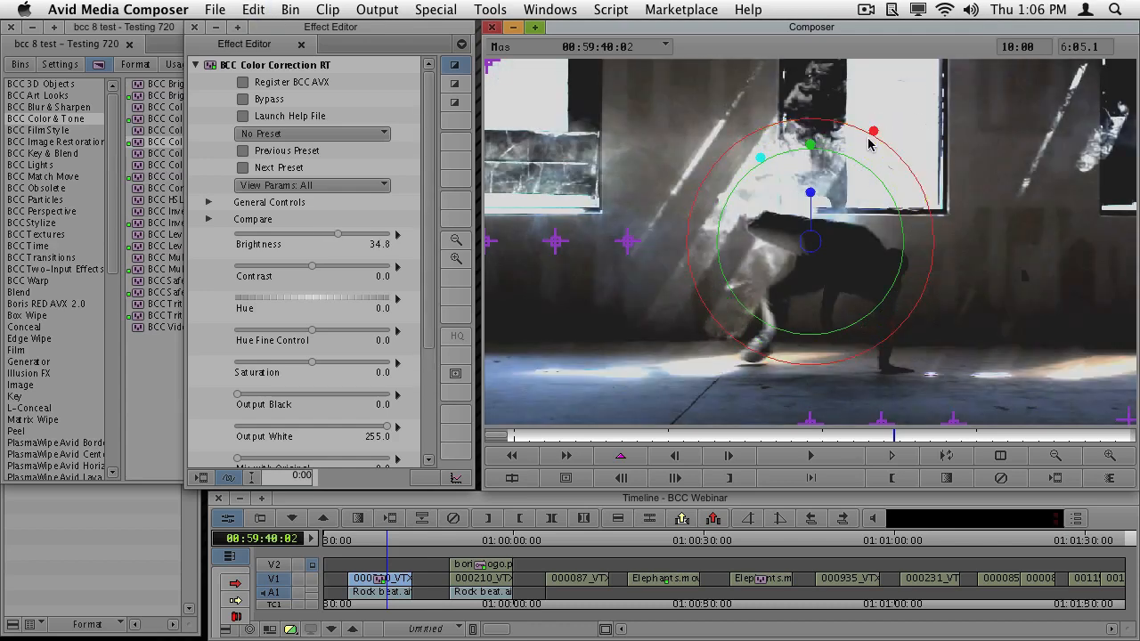
key(super+z)
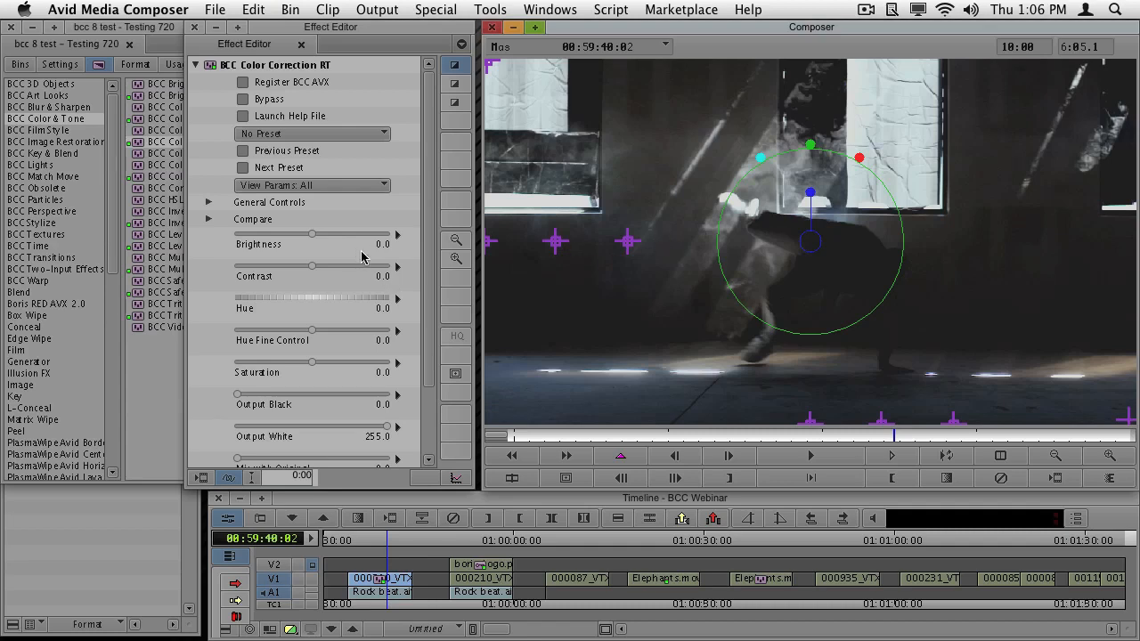
- Move the playhead near the start of the first clip and enable Beat Reactor in its Color Correction RT effect
click(430, 101)
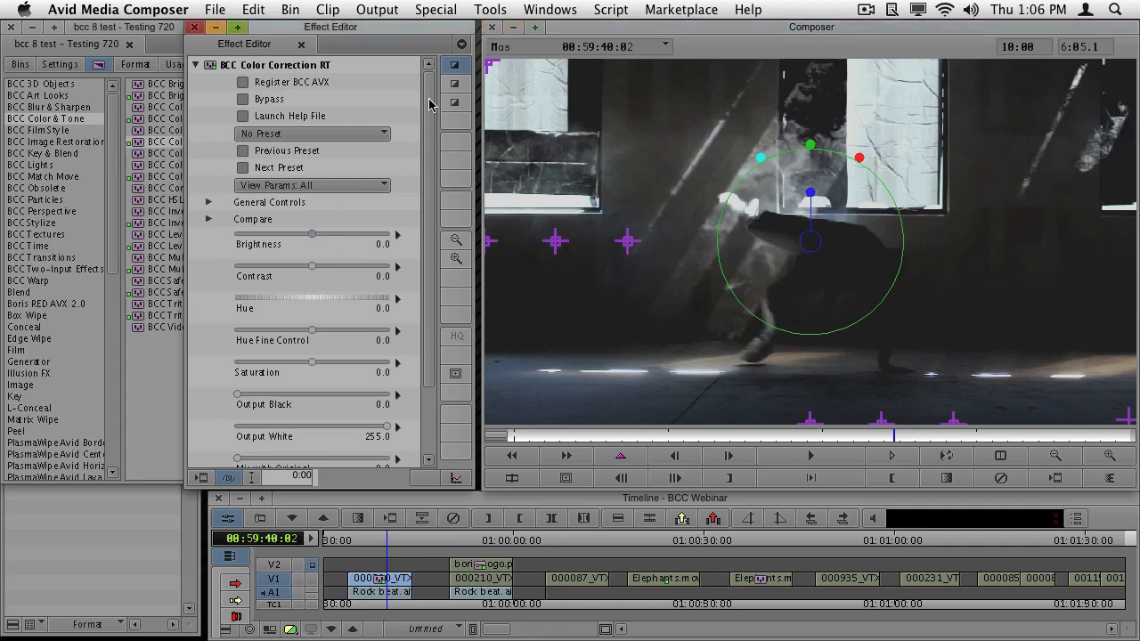
scroll(429, 104, down, 3)
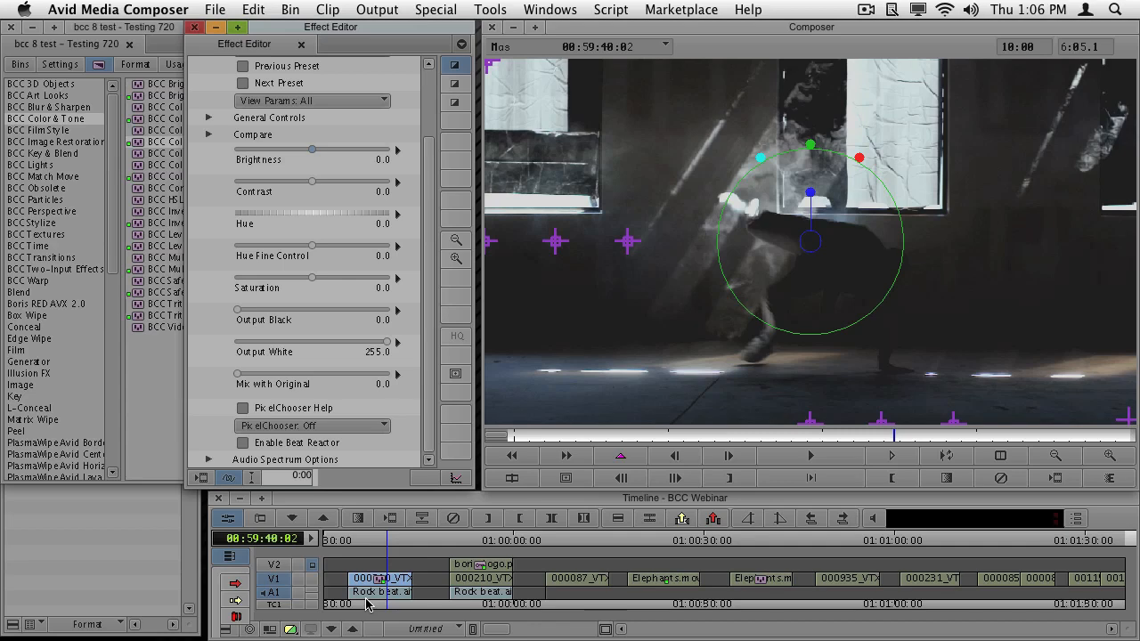
drag(368, 601, 350, 598)
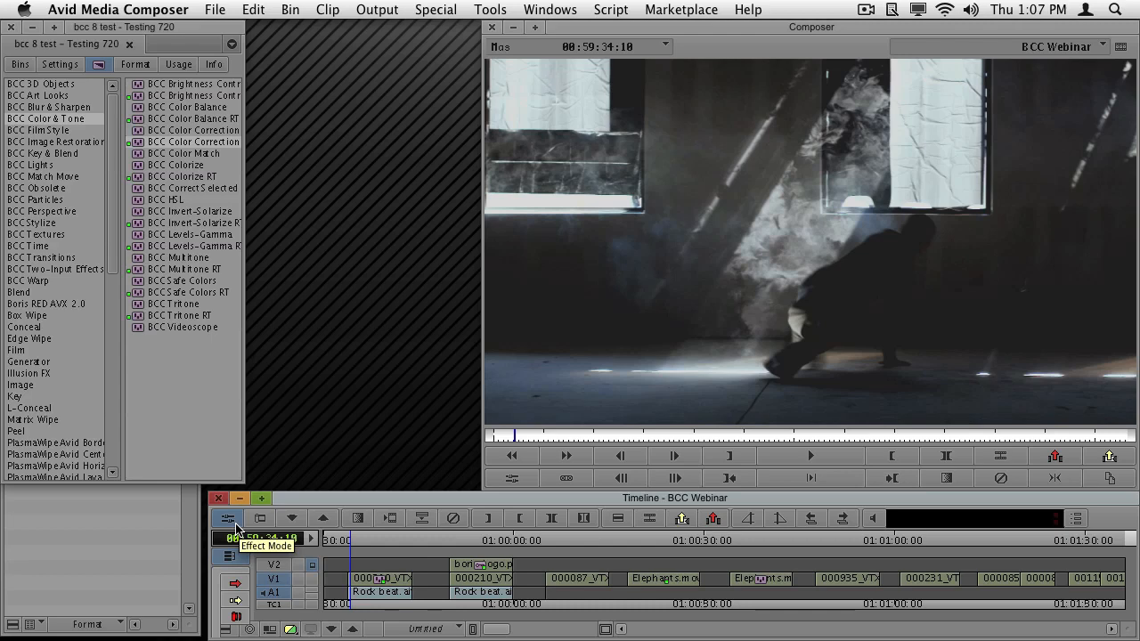
click(233, 523)
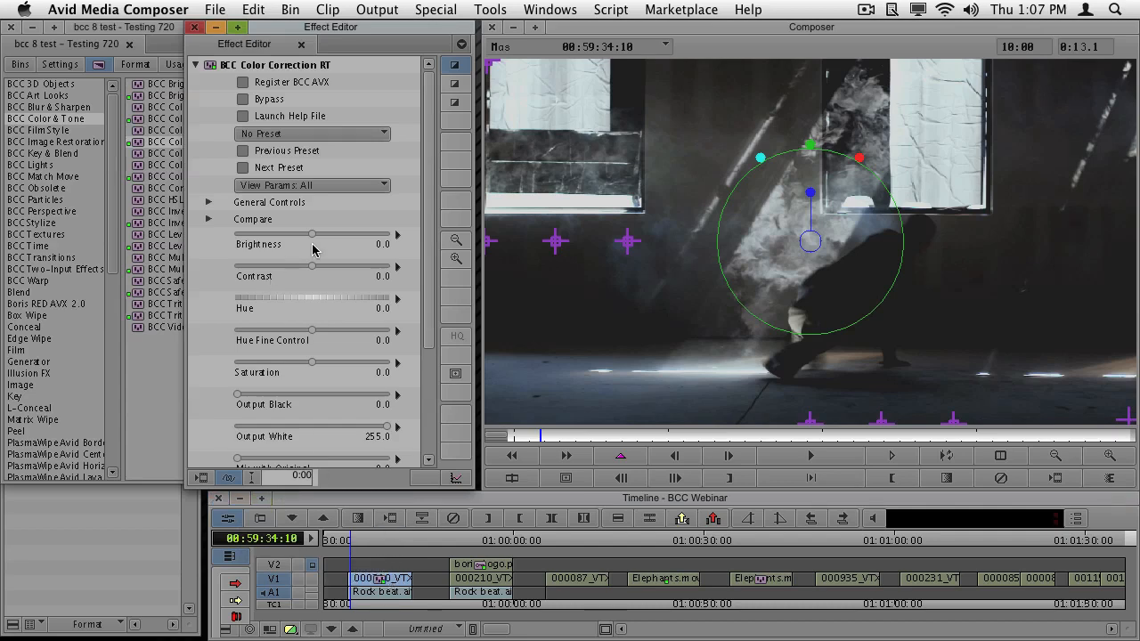
drag(425, 241, 428, 418)
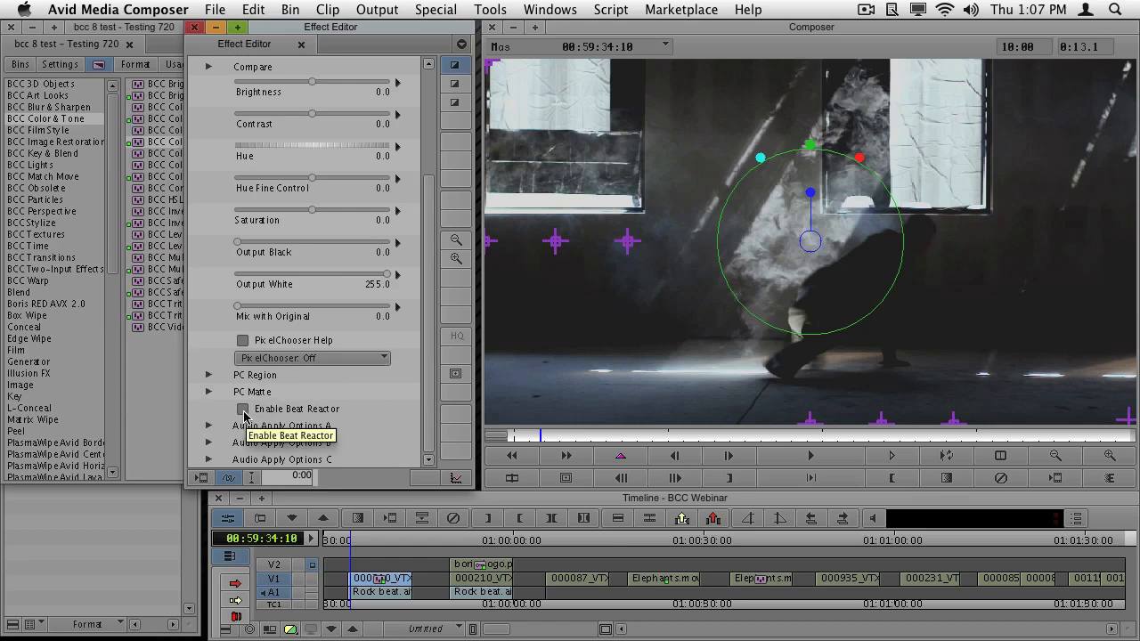
click(244, 410)
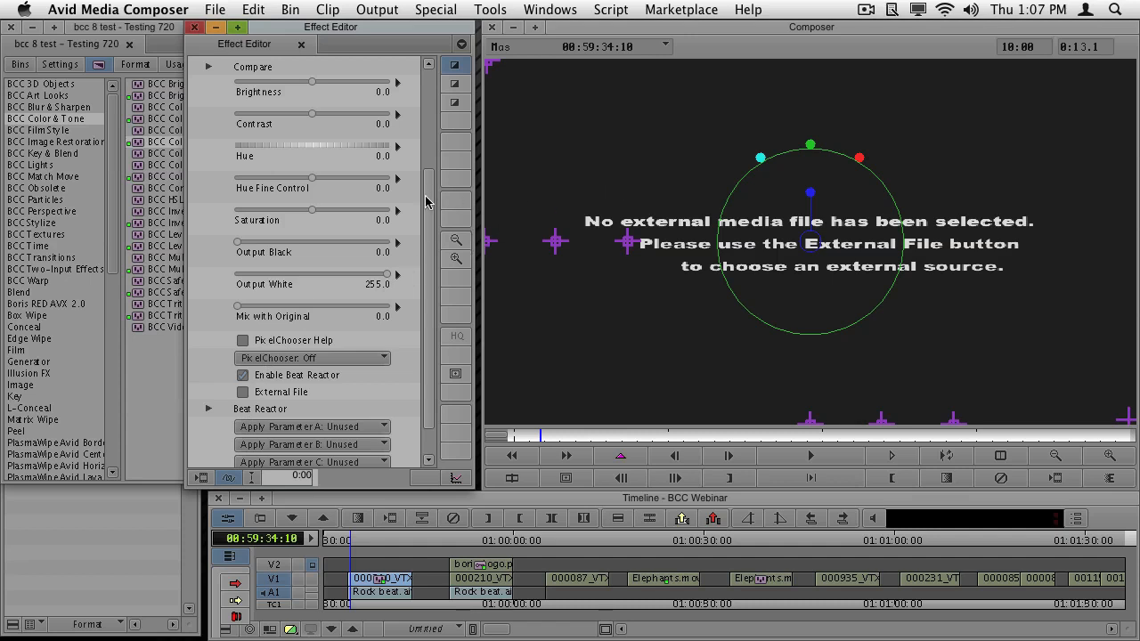
- Expand the Beat Reactor settings to view the Beat Reactor help document, close the document and collapse the settings
scroll(425, 187, up, 2)
scroll(425, 189, down, 3)
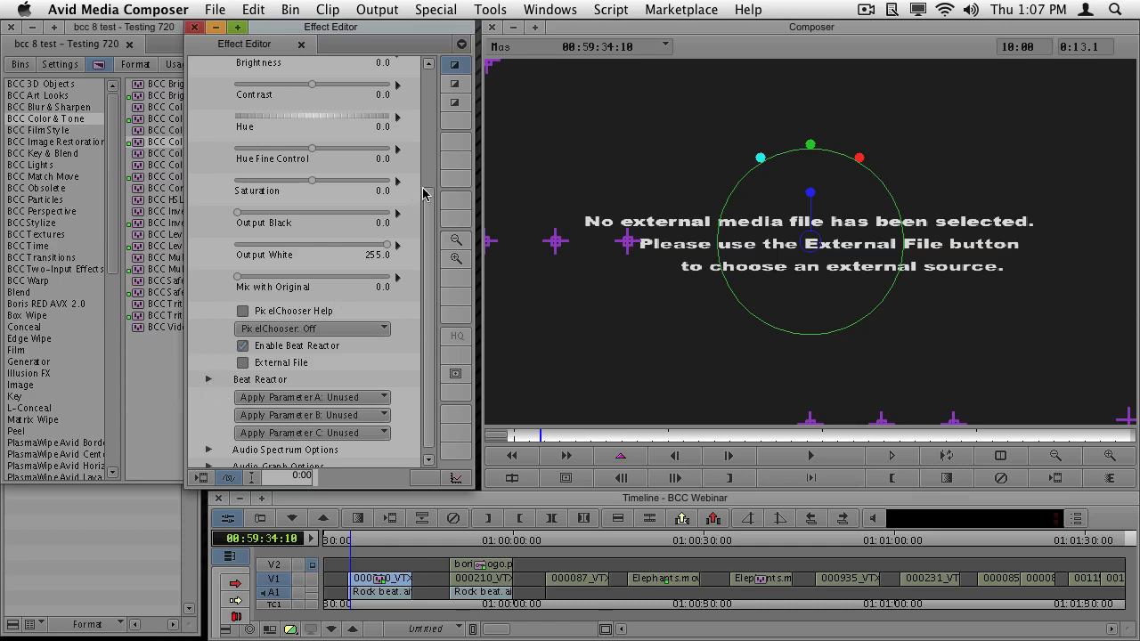
click(208, 380)
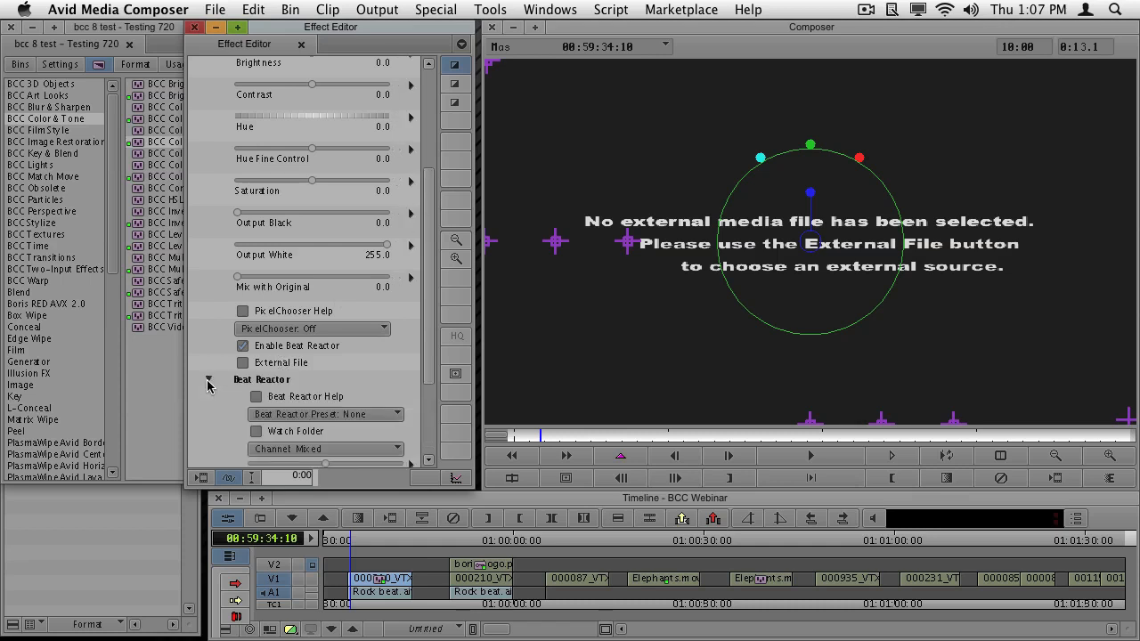
click(257, 398)
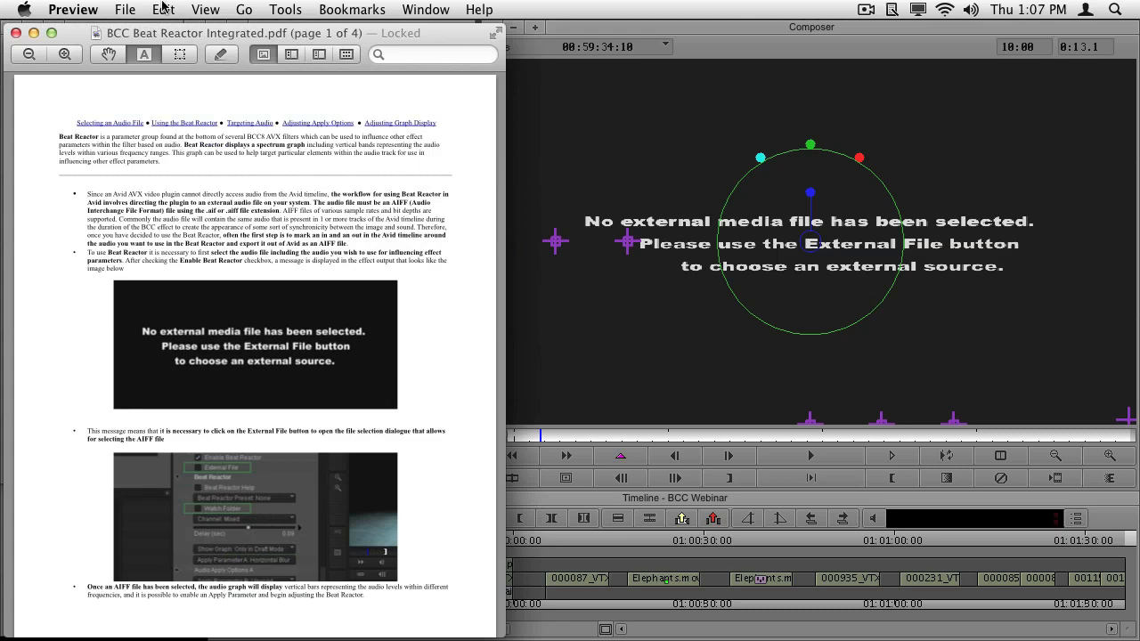
click(17, 34)
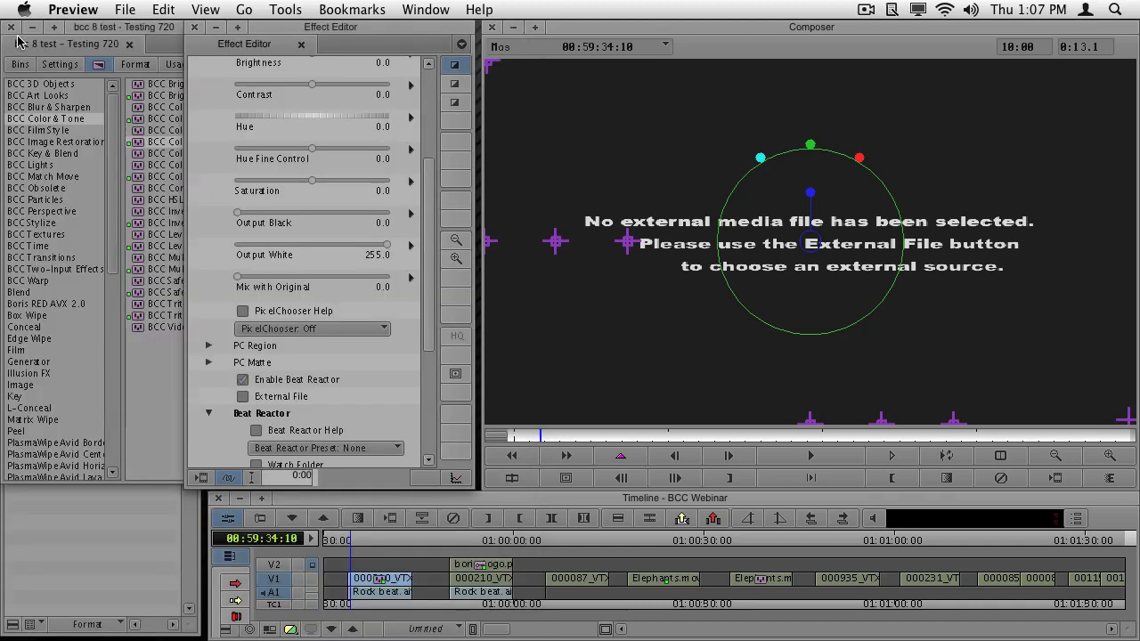
click(427, 135)
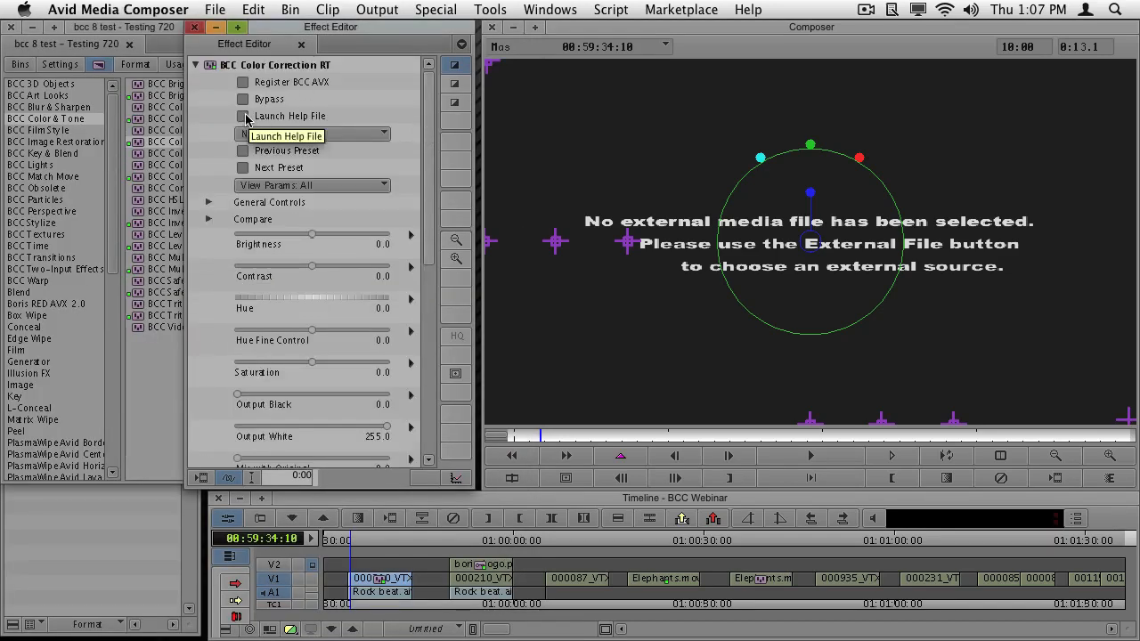
drag(426, 127, 429, 318)
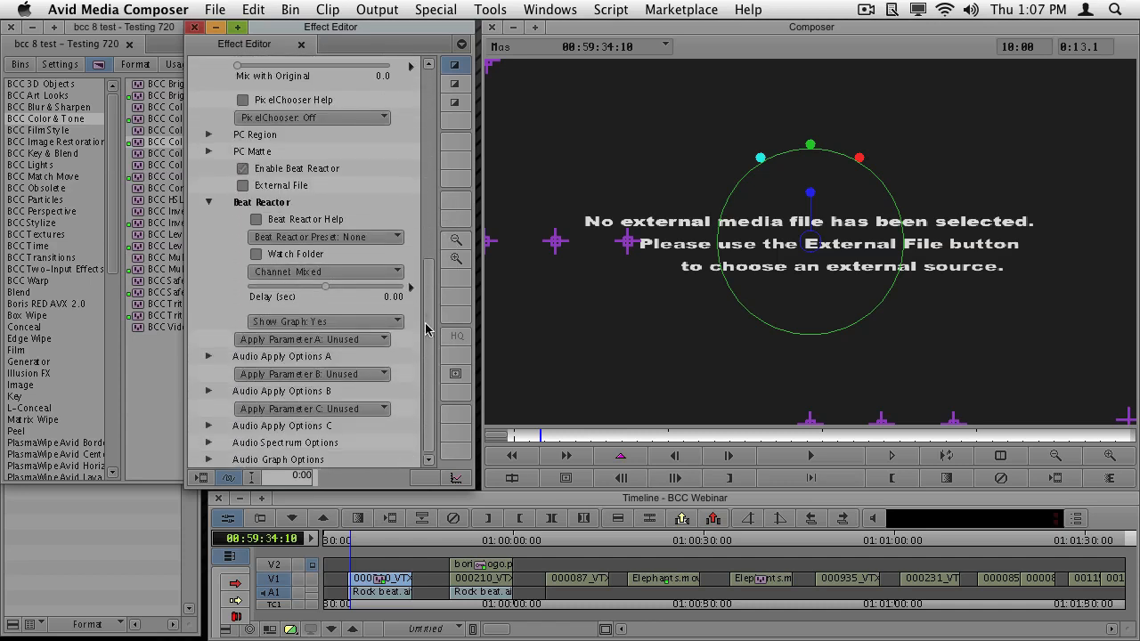
click(210, 204)
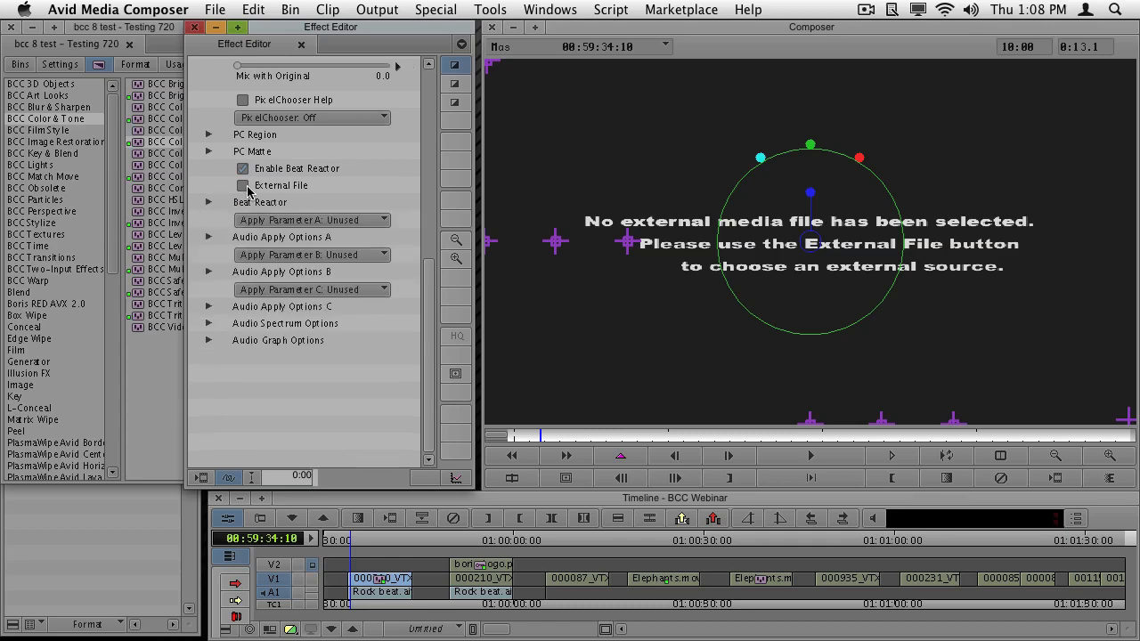
- Load Rock beat.aif from the Desktop as Beat Reactor's external audio file and try to play the clip
click(241, 186)
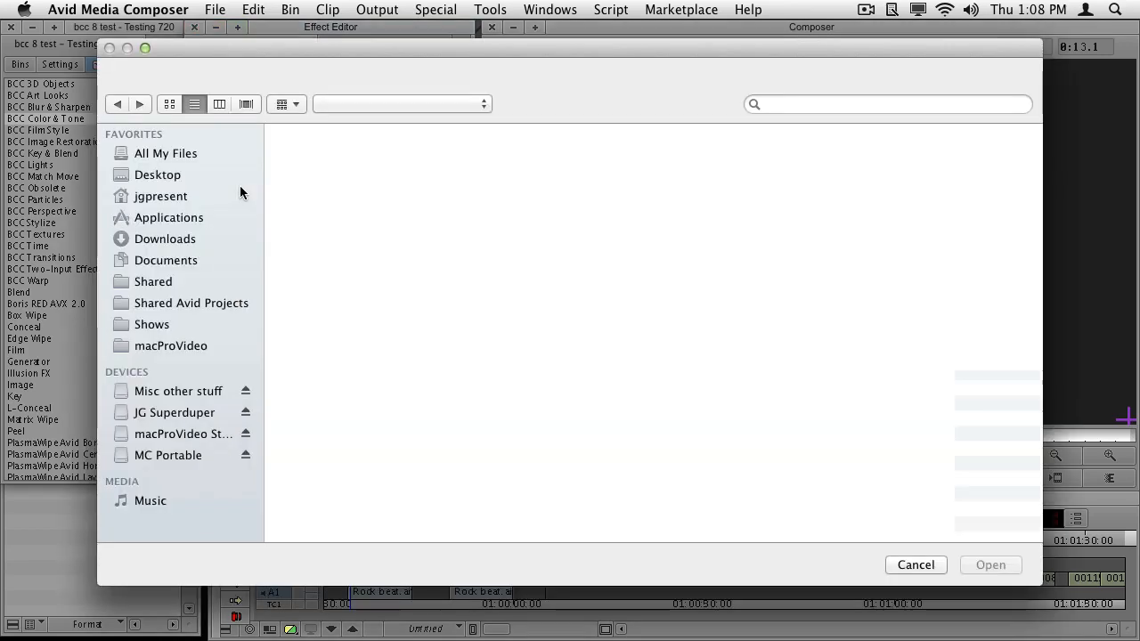
click(367, 232)
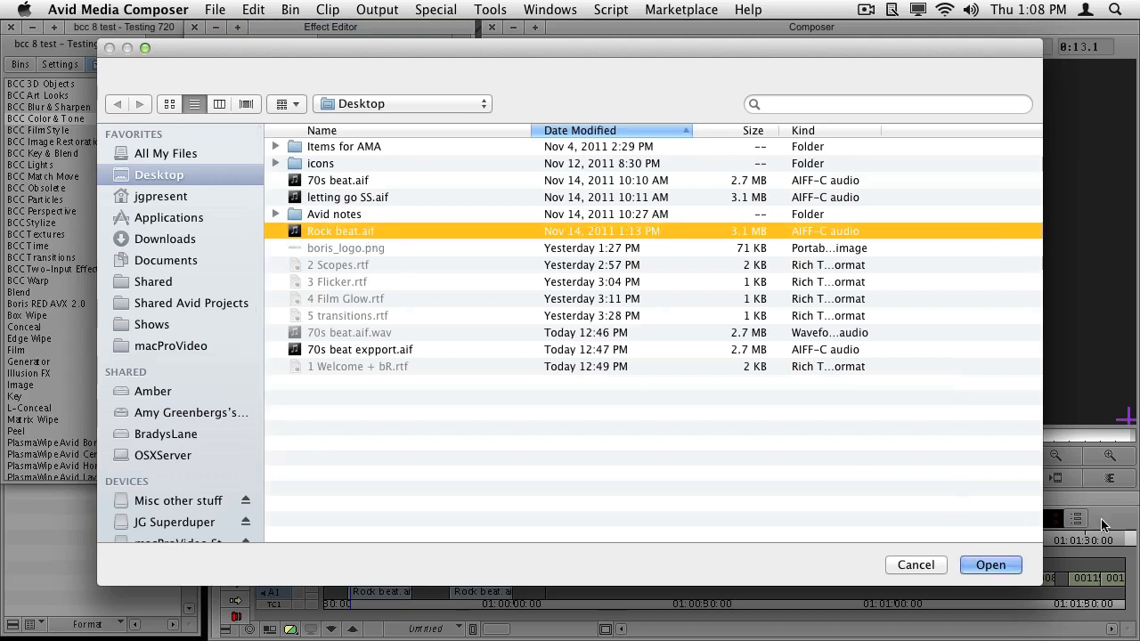
click(993, 571)
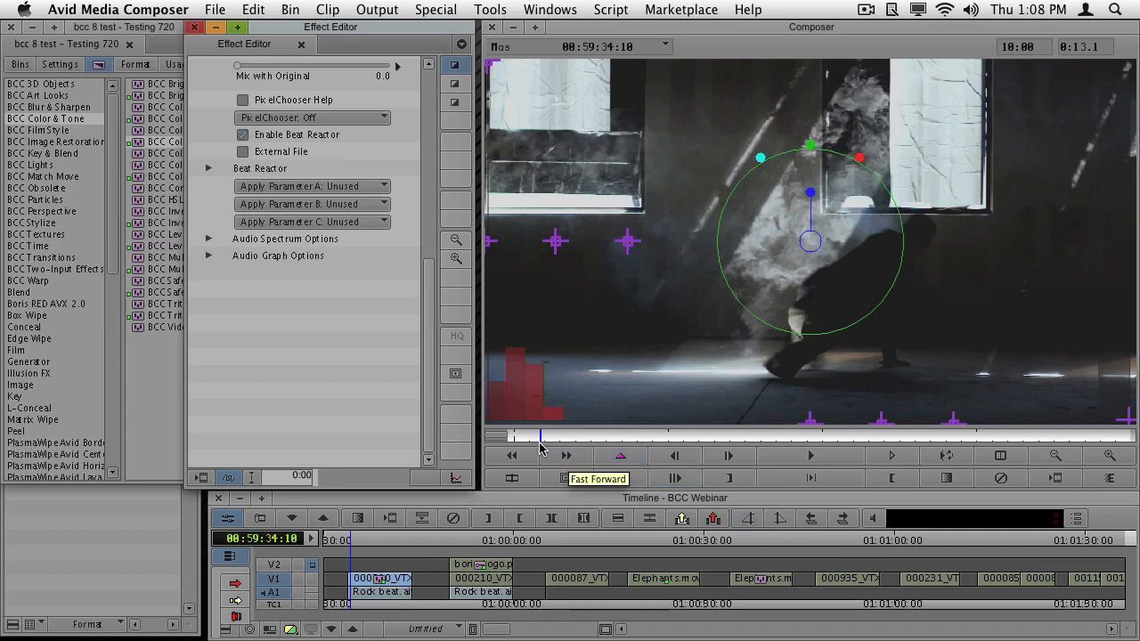
key(space)
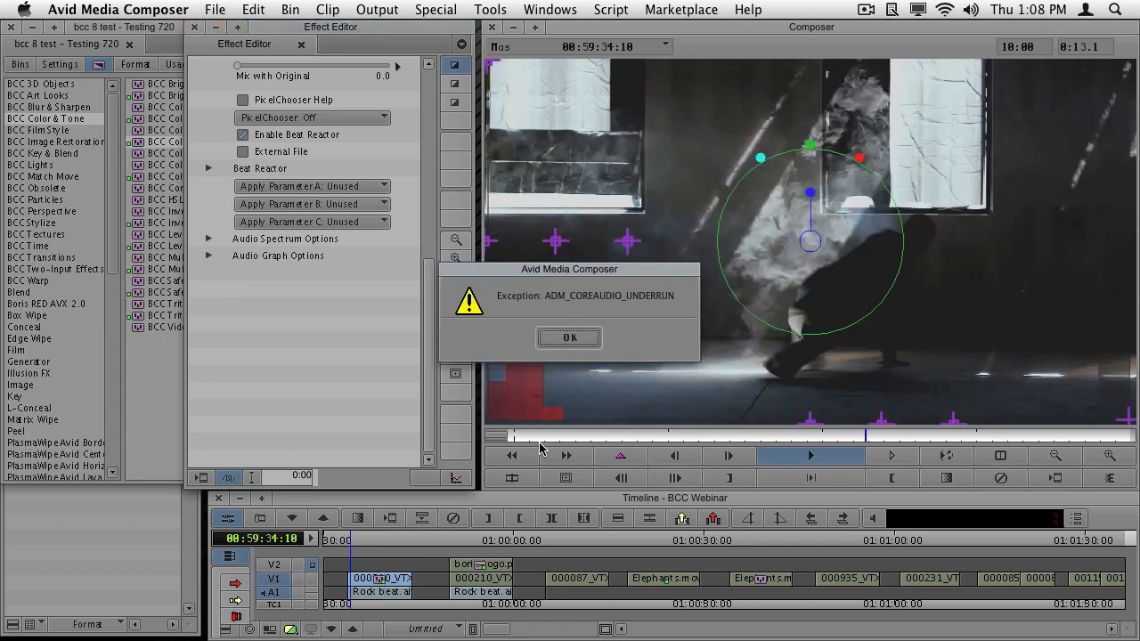
key(Return)
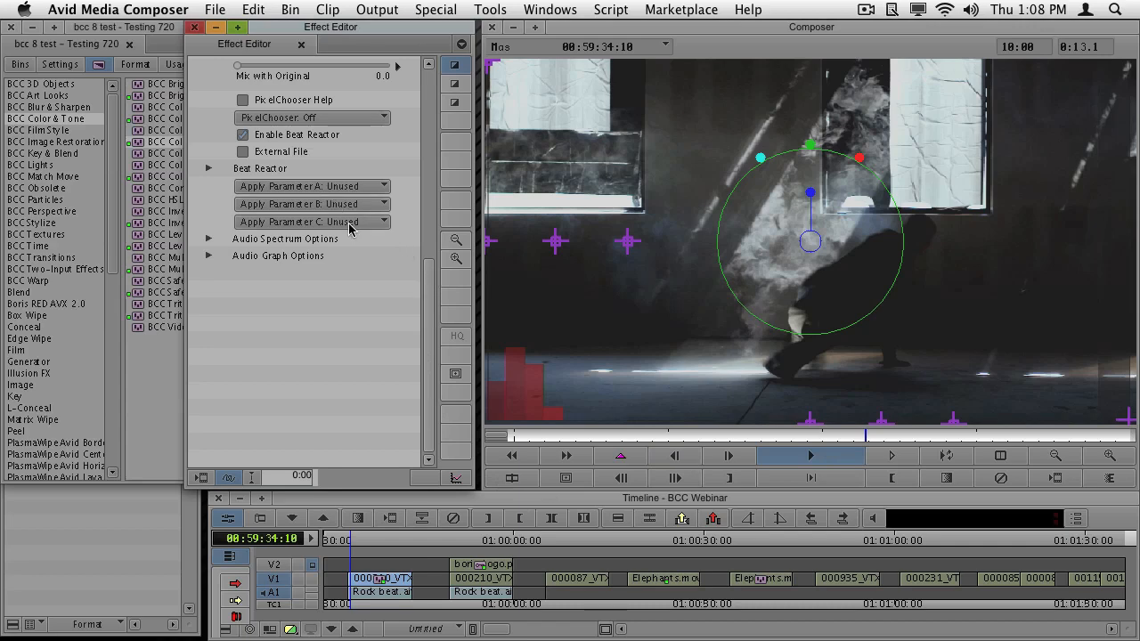
- Assign Brightness to Beat Reactor's Apply Parameter A and play the clip from its first frame
click(381, 189)
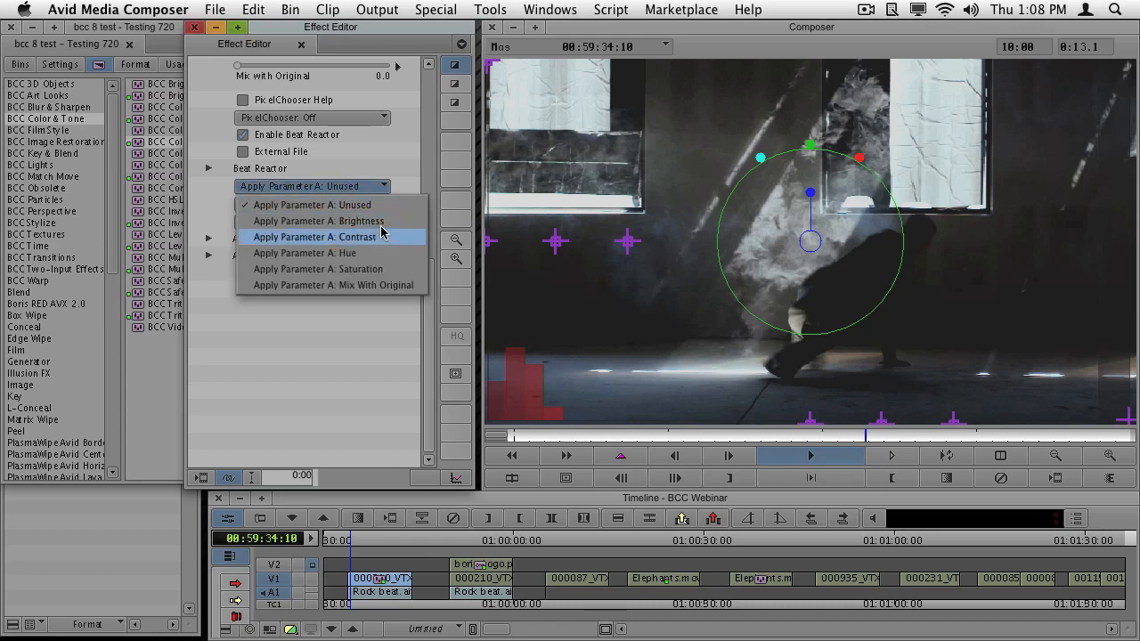
click(380, 220)
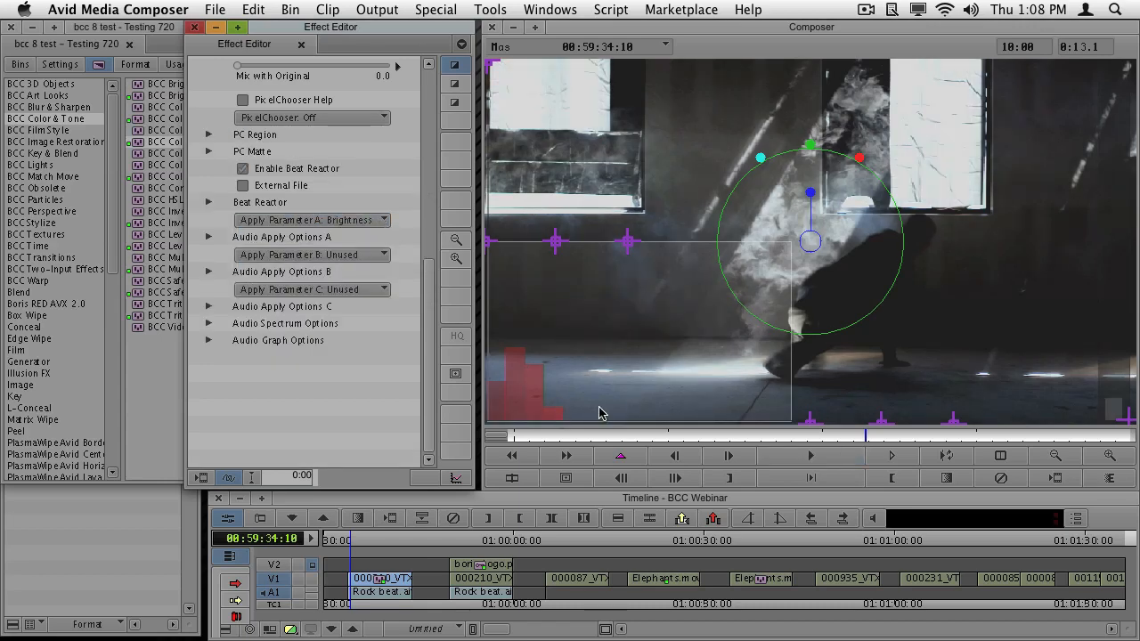
click(517, 439)
click(506, 439)
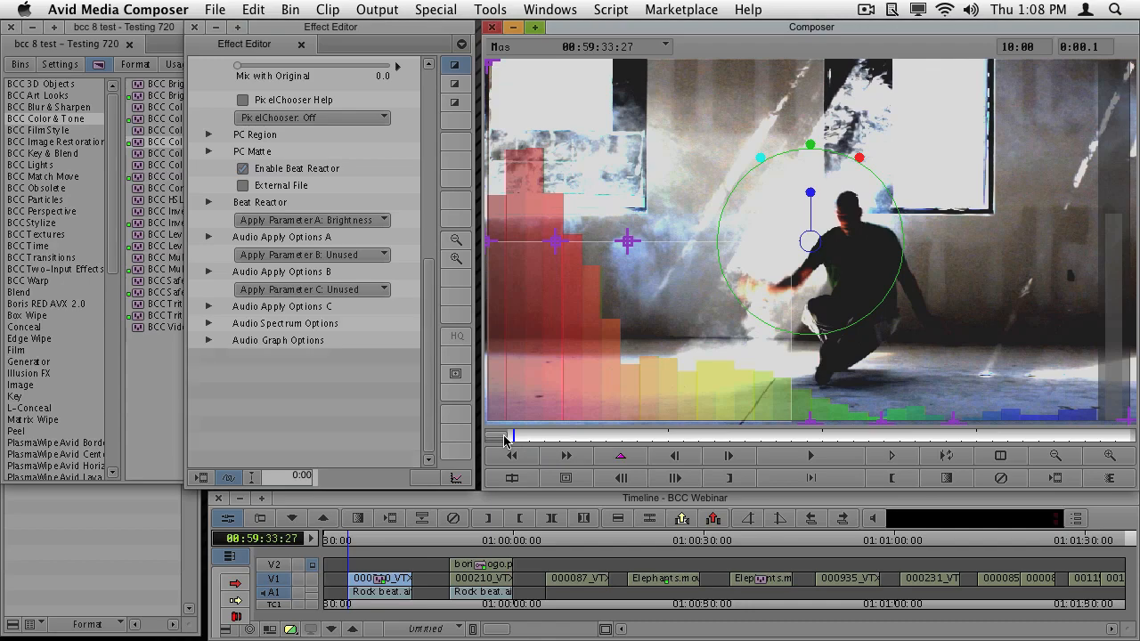
key(space)
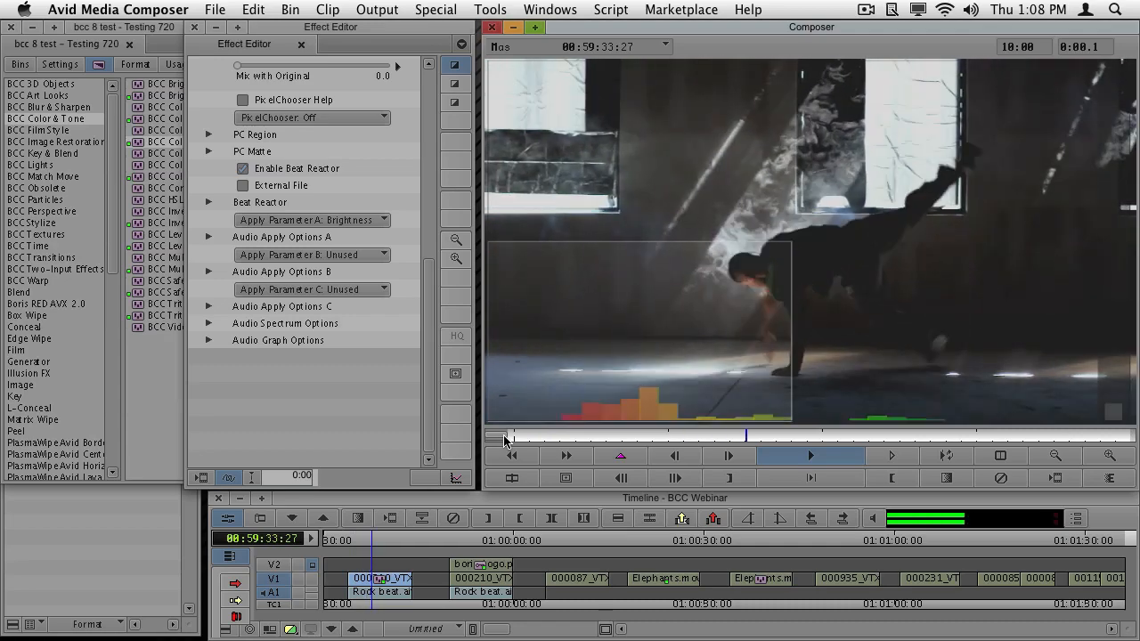
- Stop playback, go to a bright frame early in the clip and lower Output Max to 48.78 in Audio Apply Options A
key(space)
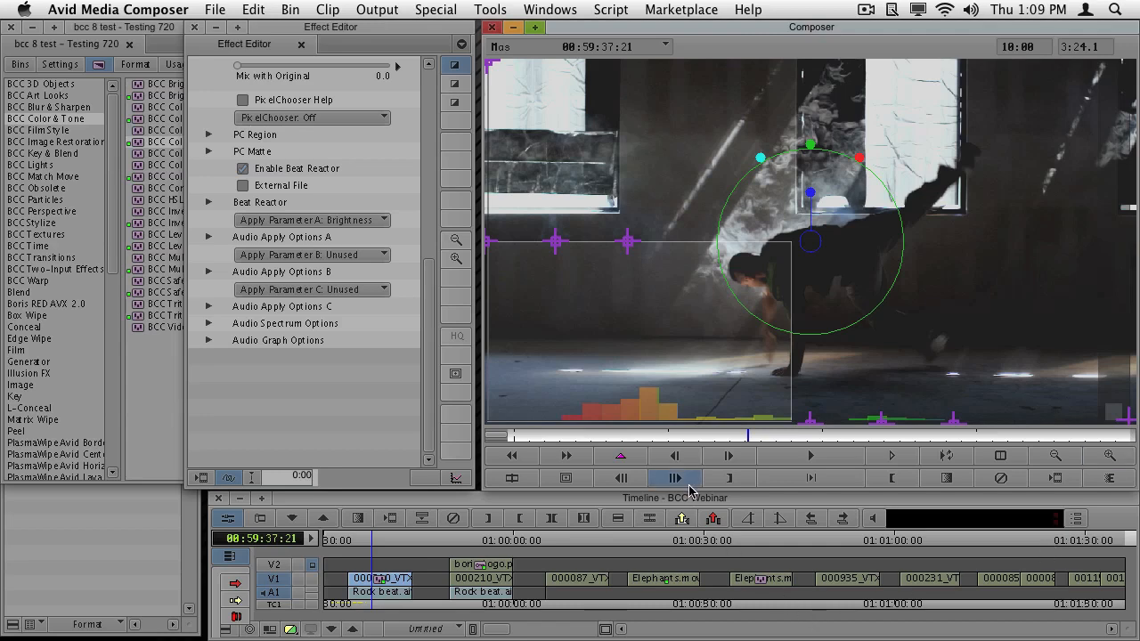
drag(638, 435, 606, 437)
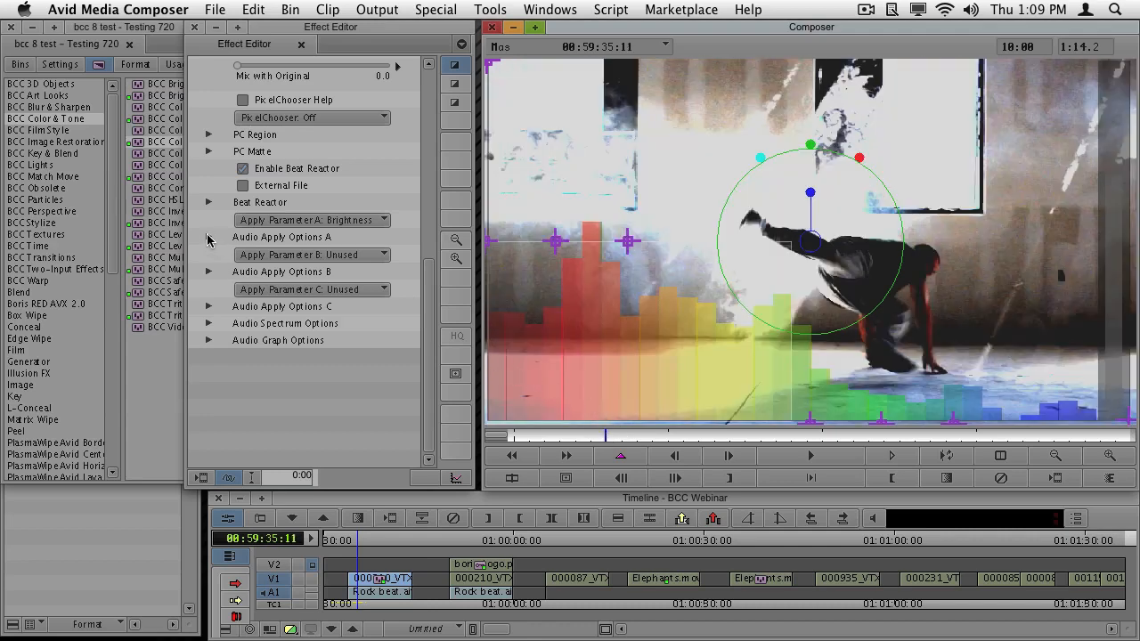
click(207, 239)
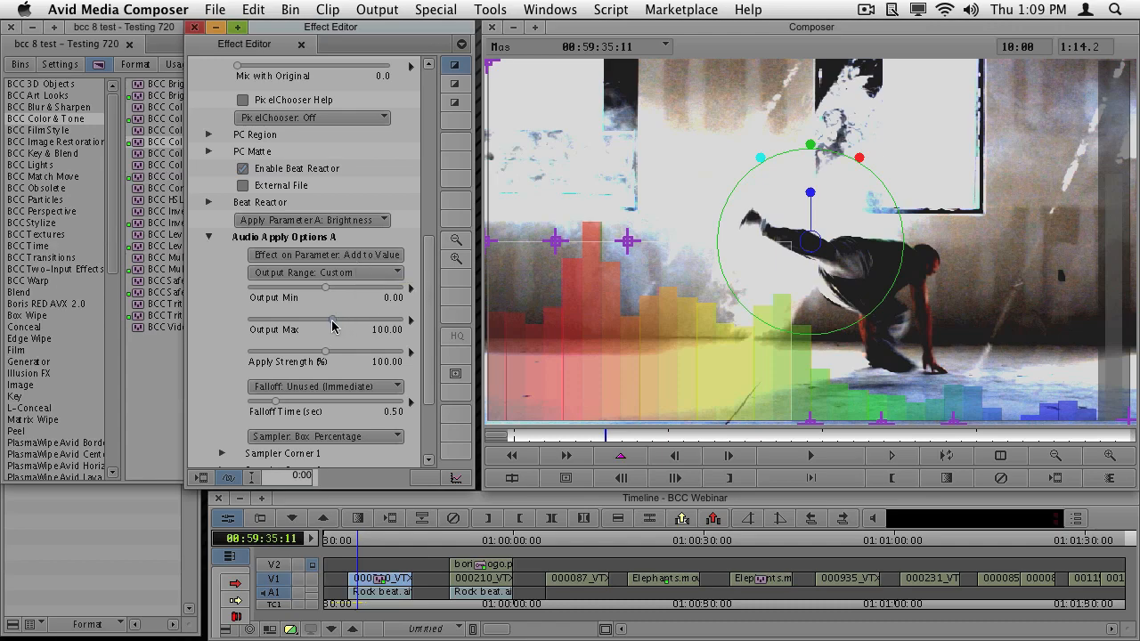
drag(333, 326, 326, 326)
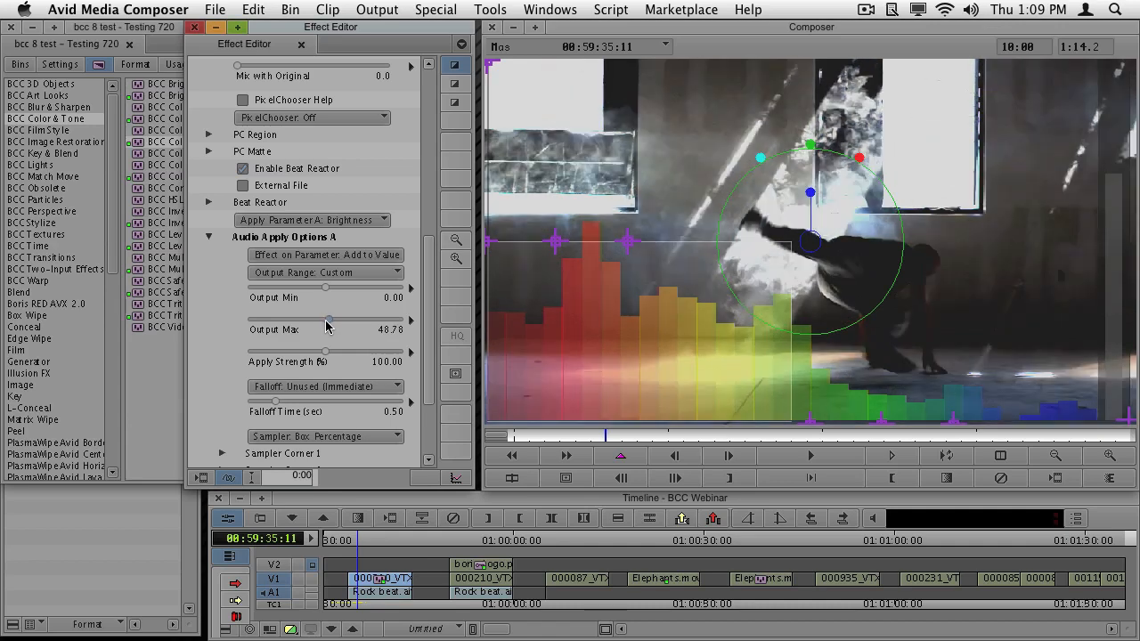
scroll(326, 326, down, 2)
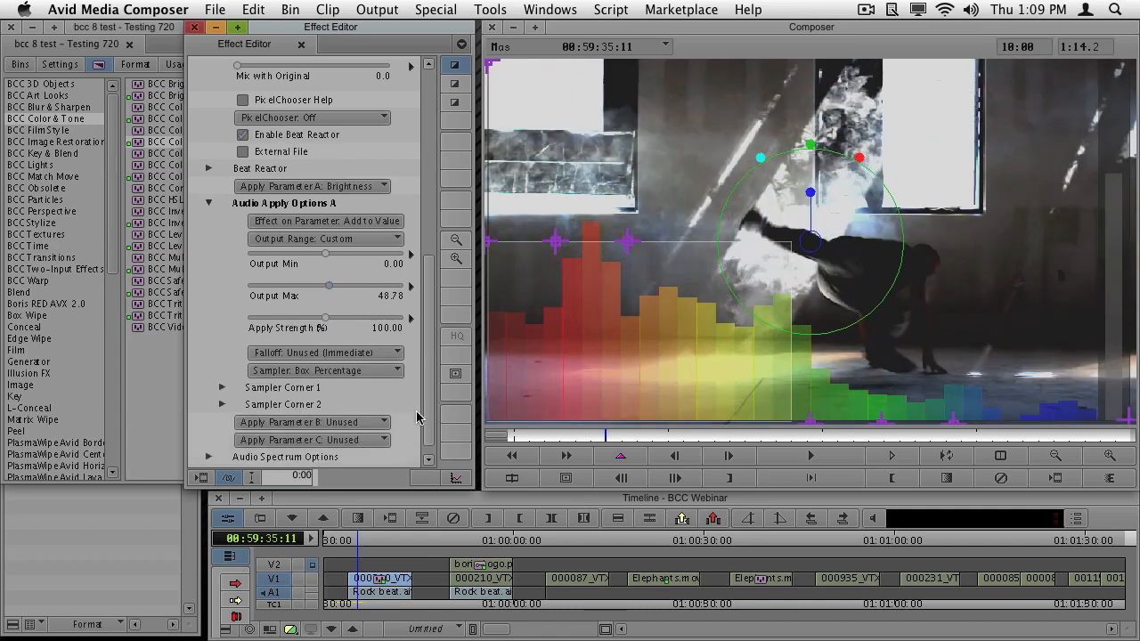
- Play the clip from its first frame to check the brightness reaction and stop playback after a few seconds
click(548, 432)
drag(548, 436, 512, 436)
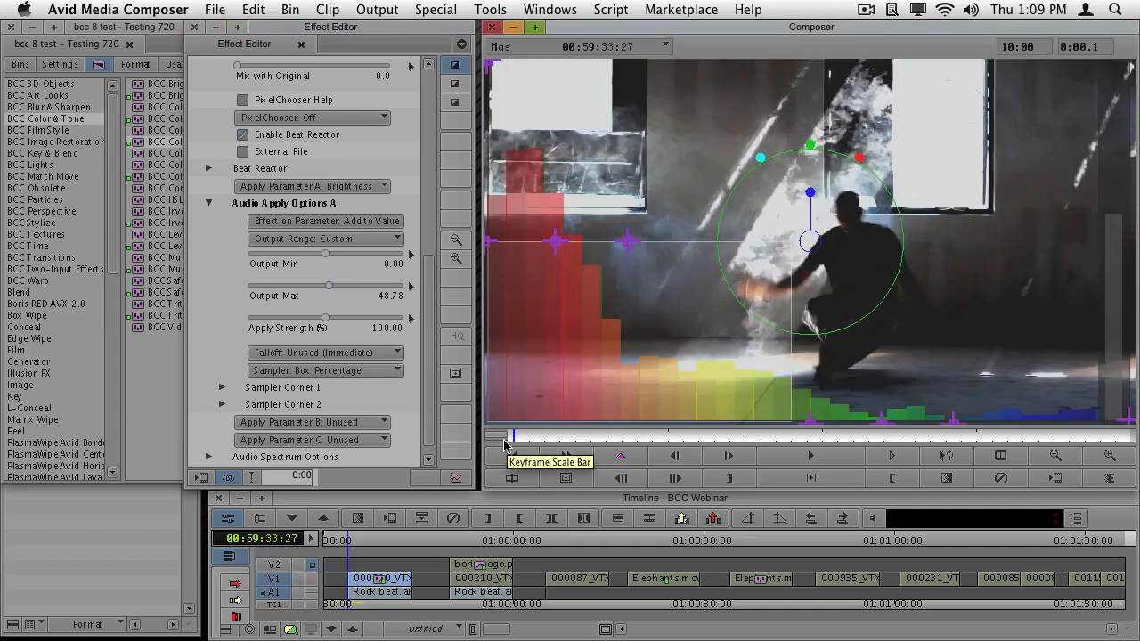
key(space)
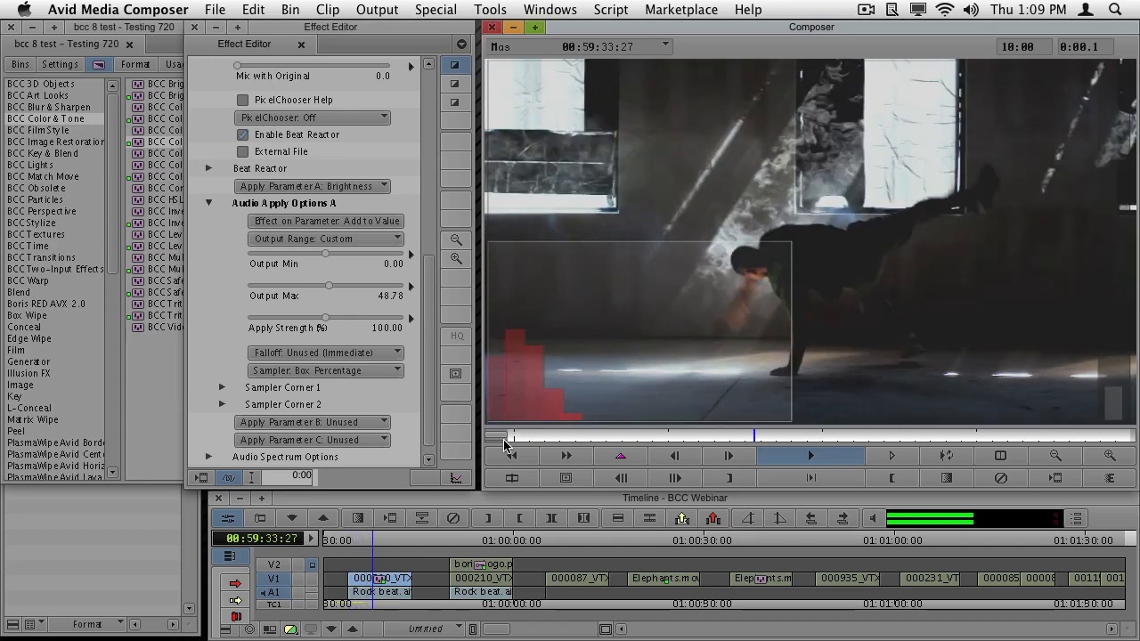
key(space)
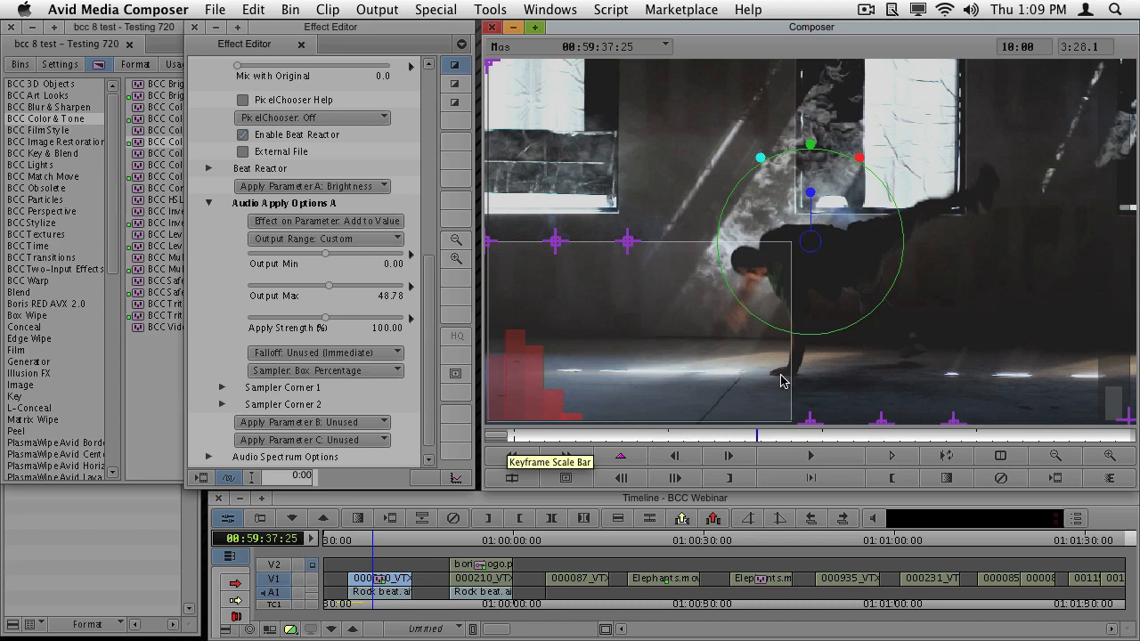
- Reshape the sampler box by moving Sampler Corner 2 to about -269 x 500 and Sampler Corner 1 higher, and play the clip from its first frame
drag(629, 441, 607, 441)
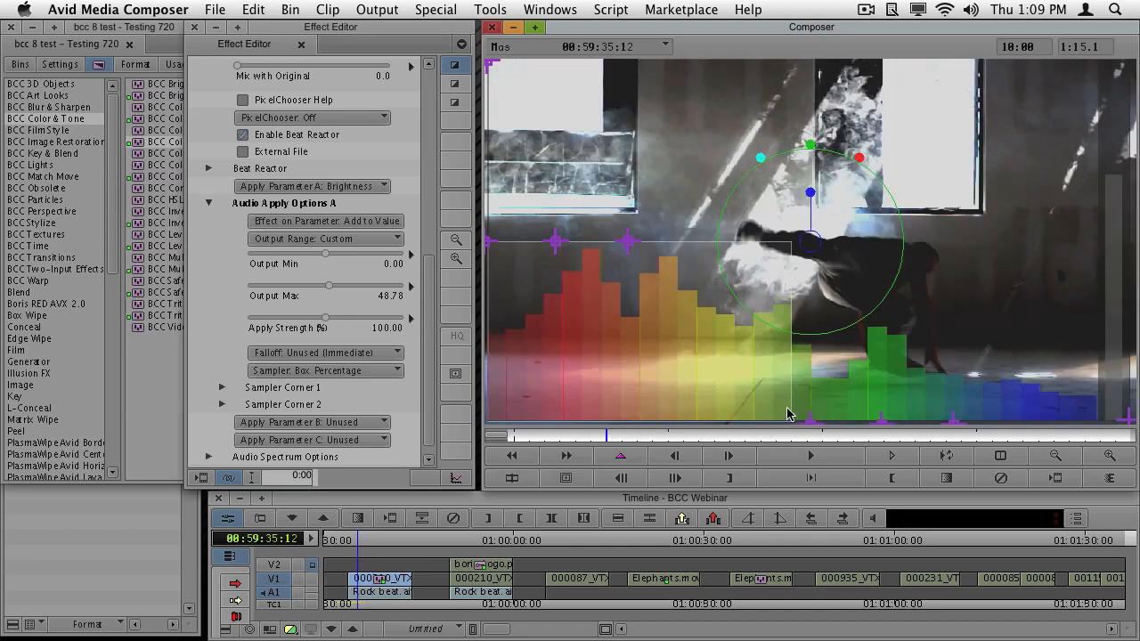
drag(811, 427, 632, 429)
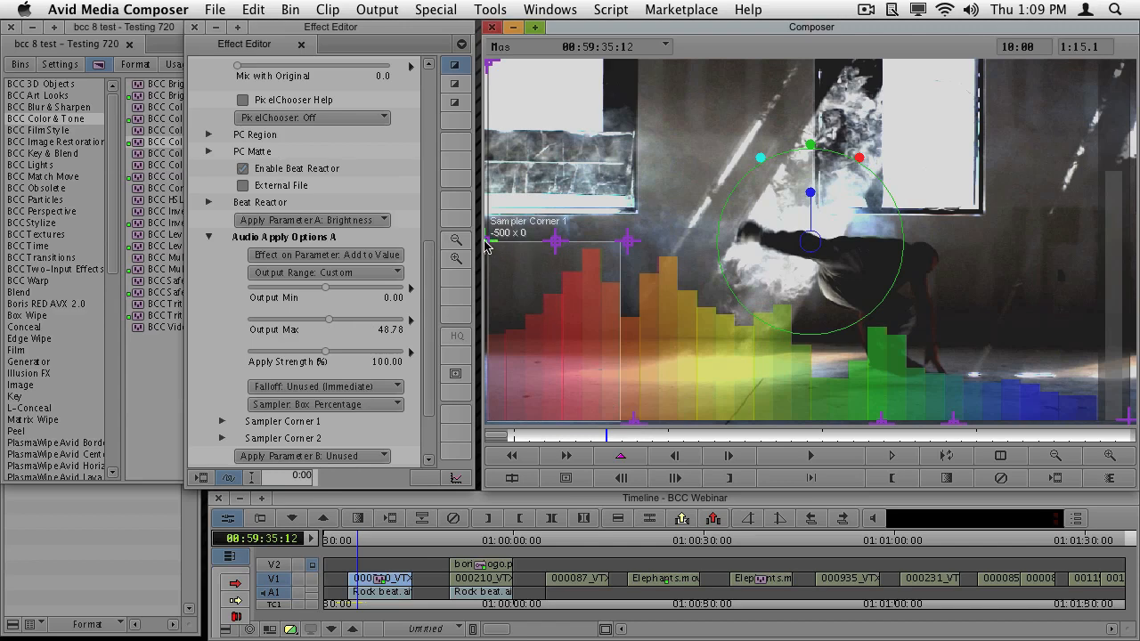
drag(486, 244, 498, 164)
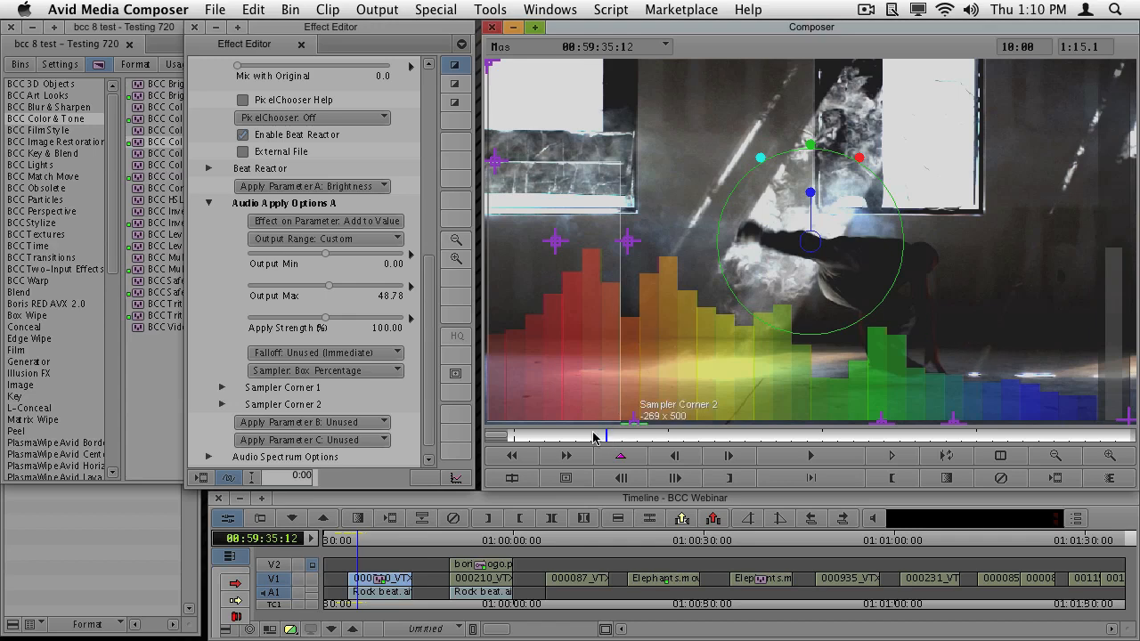
drag(566, 436, 512, 436)
key(space)
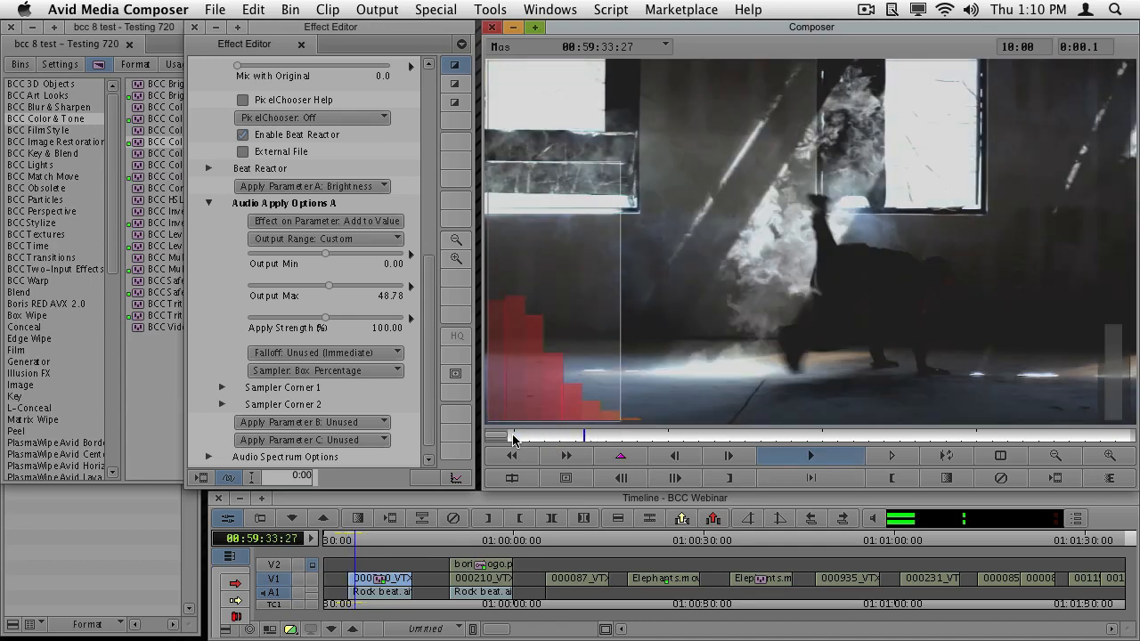
key(Return)
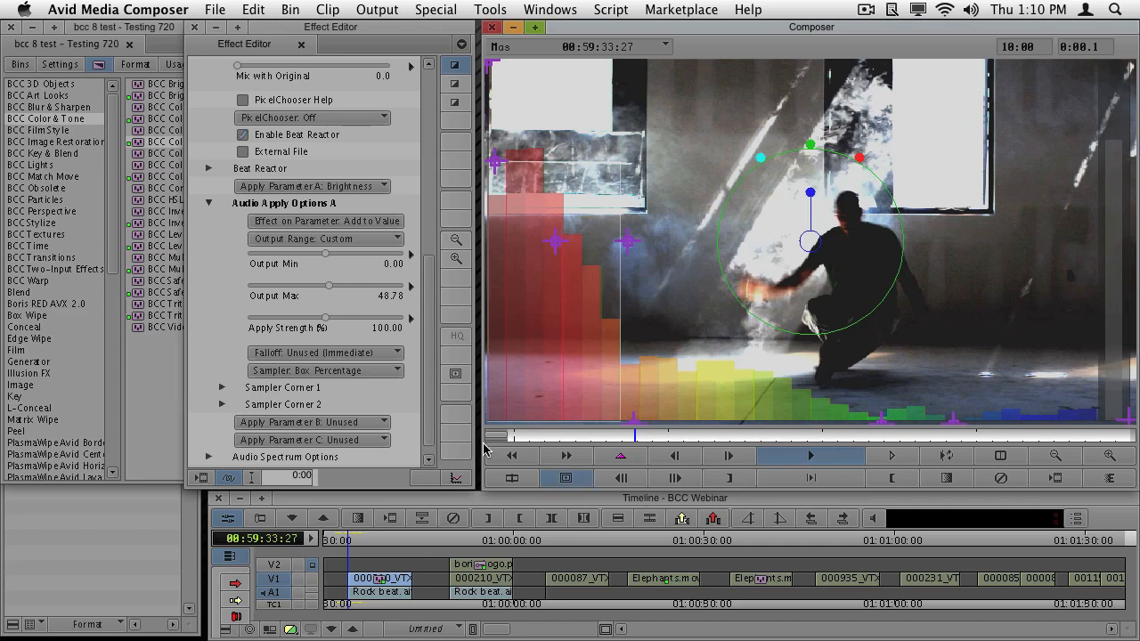
- Try the Linear and Sustain falloffs in Audio Apply Options A and play the clip from near its start with Linear
click(350, 354)
click(357, 378)
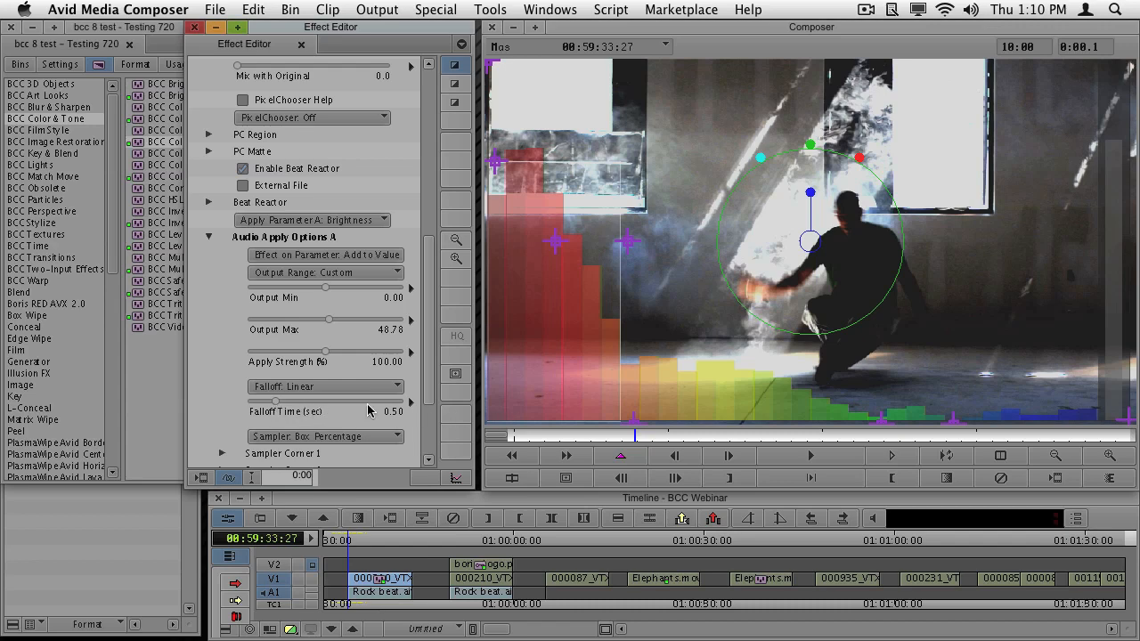
click(303, 389)
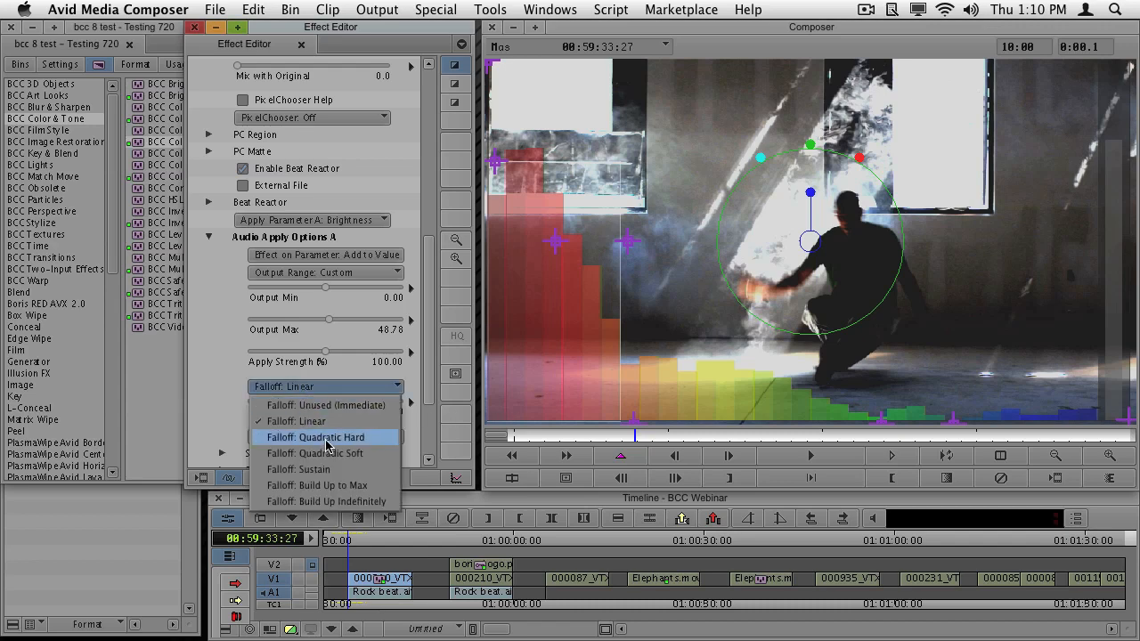
click(347, 469)
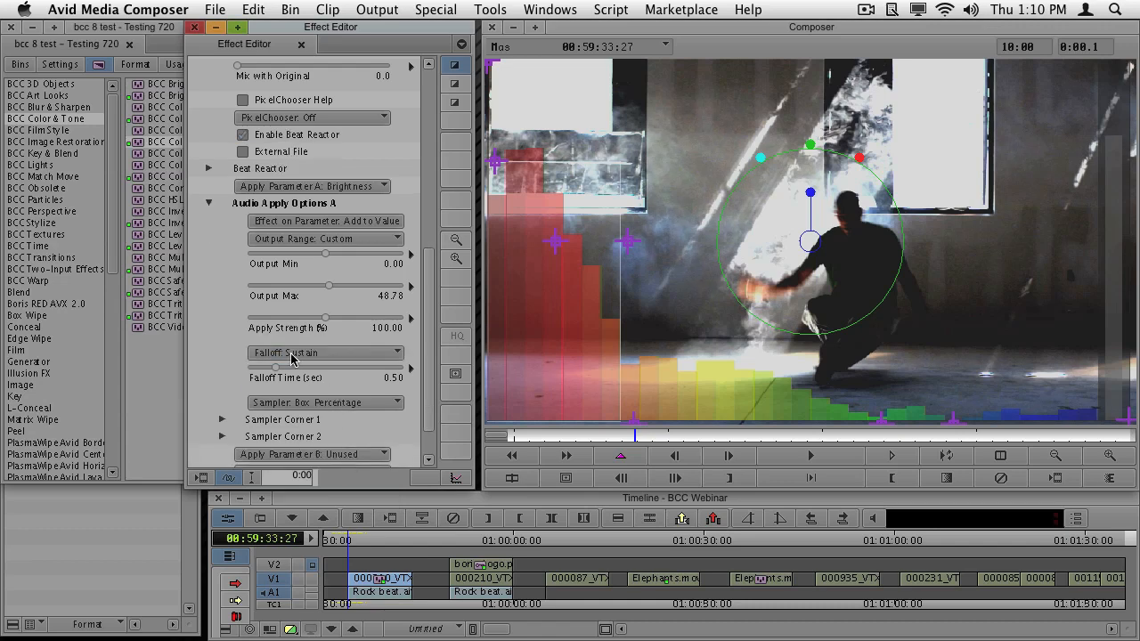
click(296, 357)
click(304, 391)
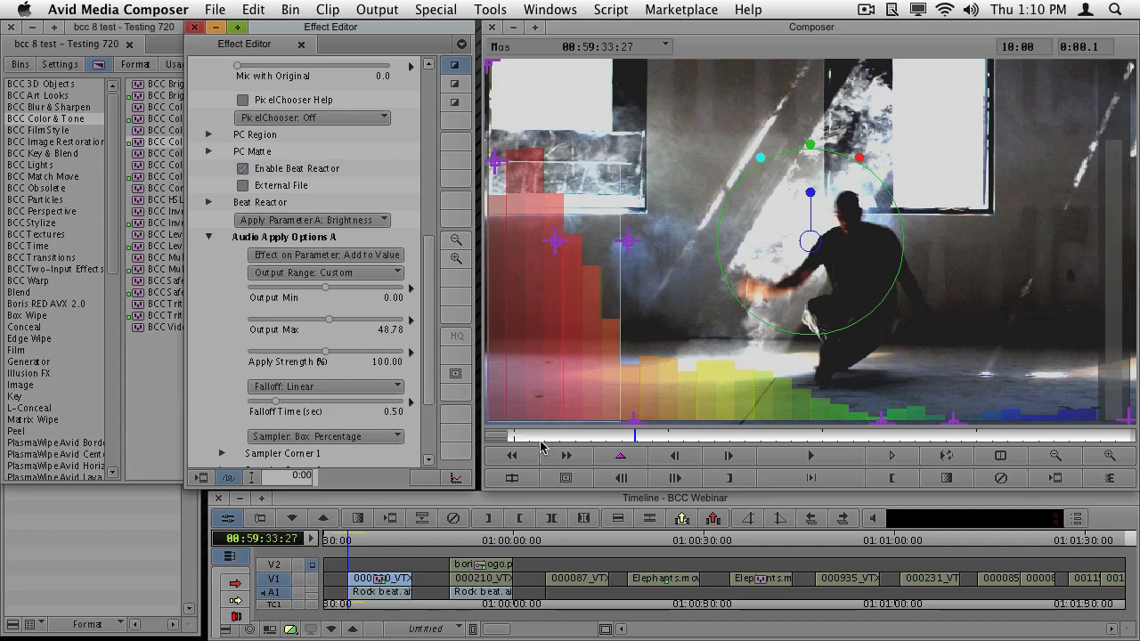
drag(542, 438, 518, 437)
key(space)
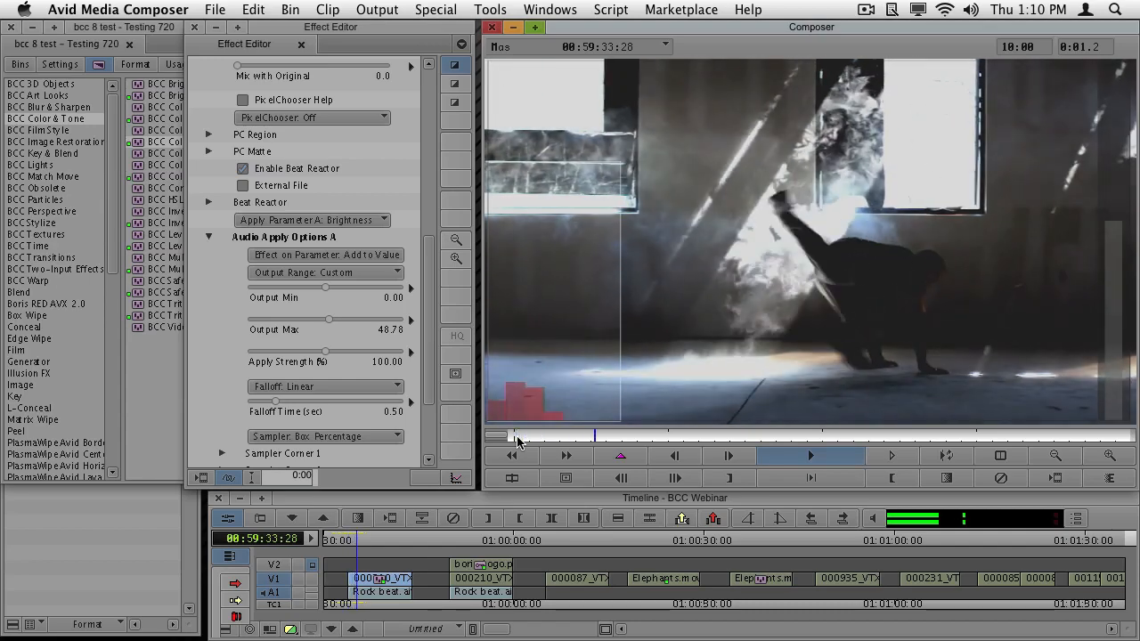
key(space)
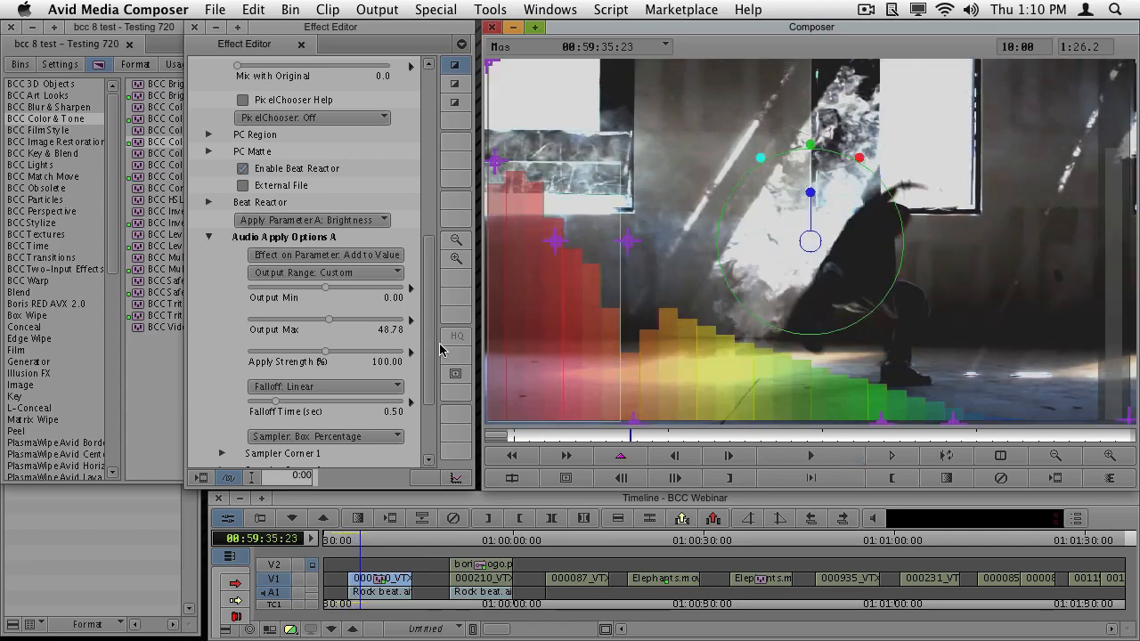
- Set the Falloff to Quadratic Soft with a Falloff Time of 0.37 seconds and collapse Audio Apply Options A
click(319, 394)
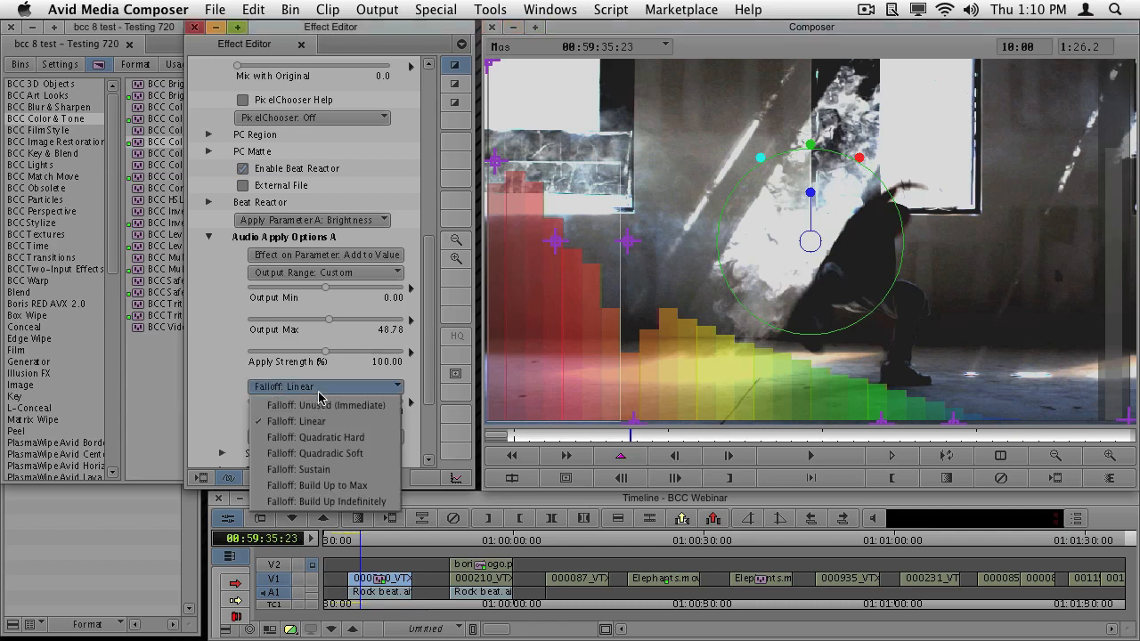
click(331, 455)
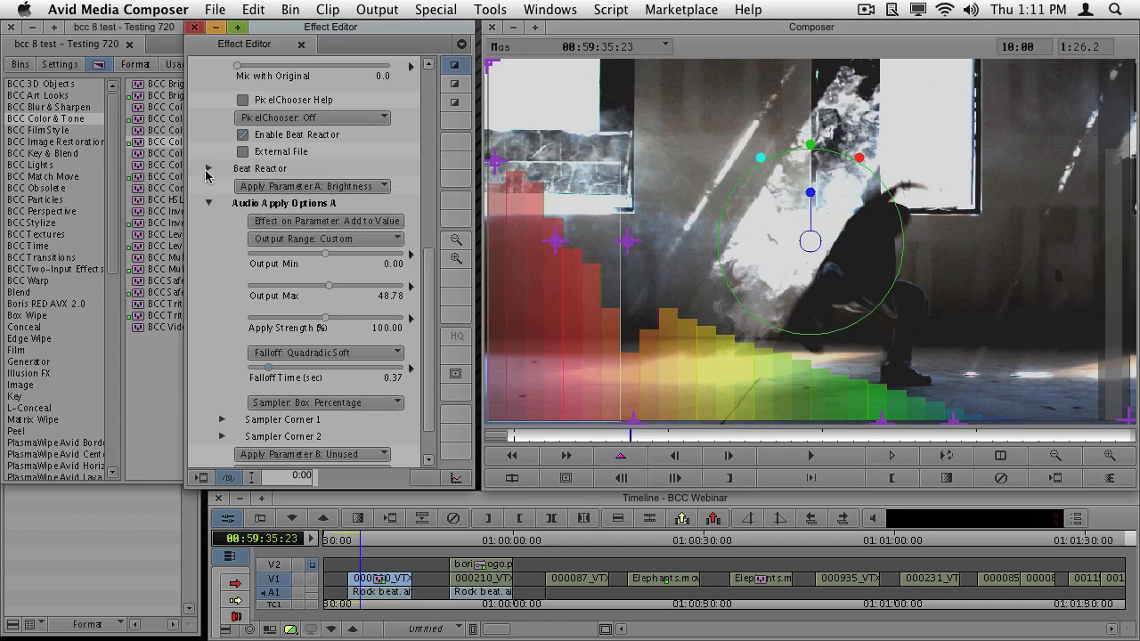
click(431, 208)
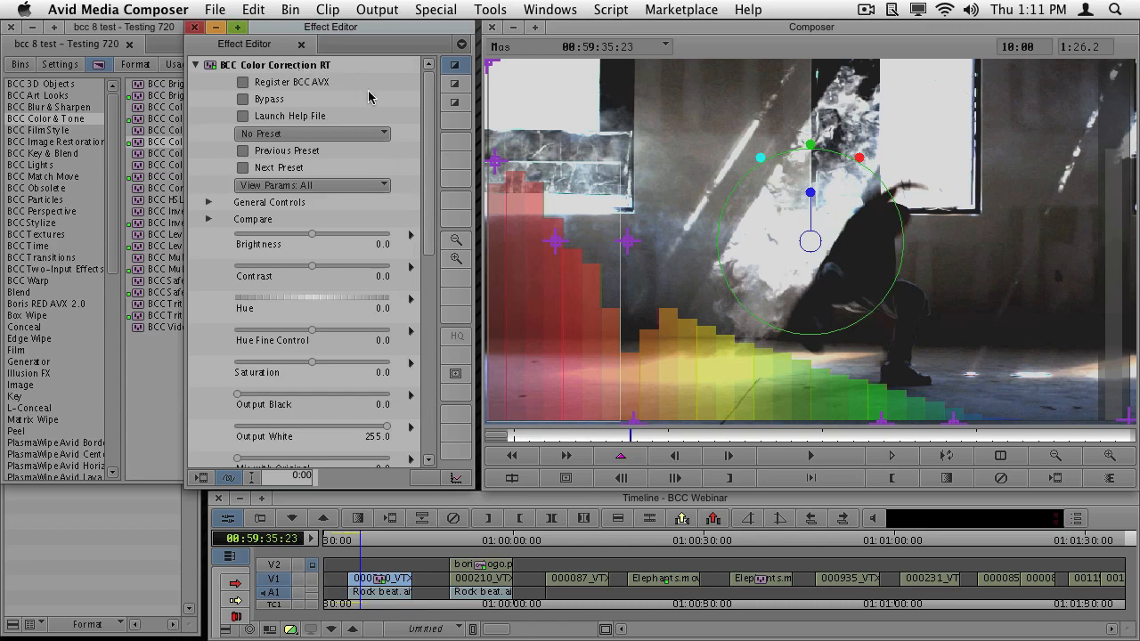
drag(430, 125, 425, 240)
click(209, 339)
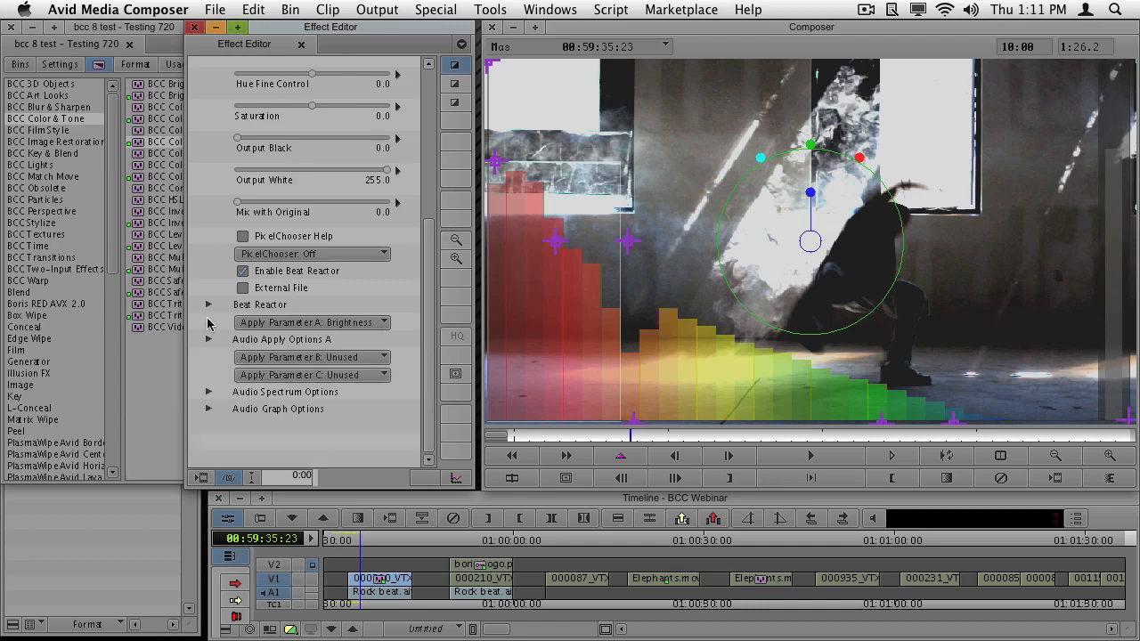
- Set Beat Reactor's Show Graph option to No and play the clip from near its start
click(208, 306)
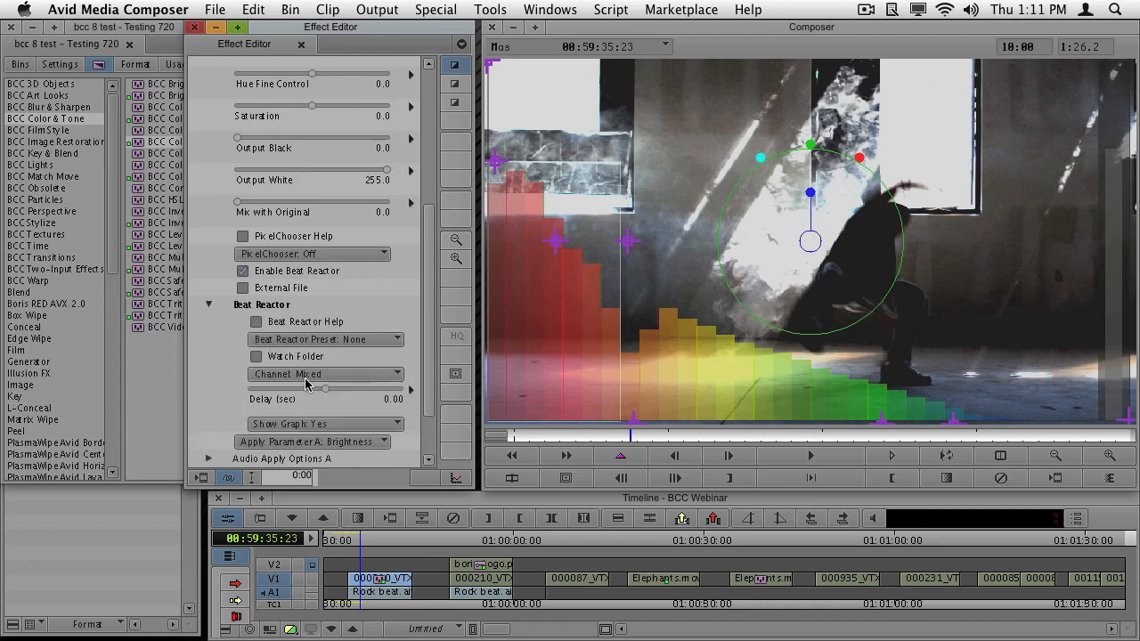
click(300, 425)
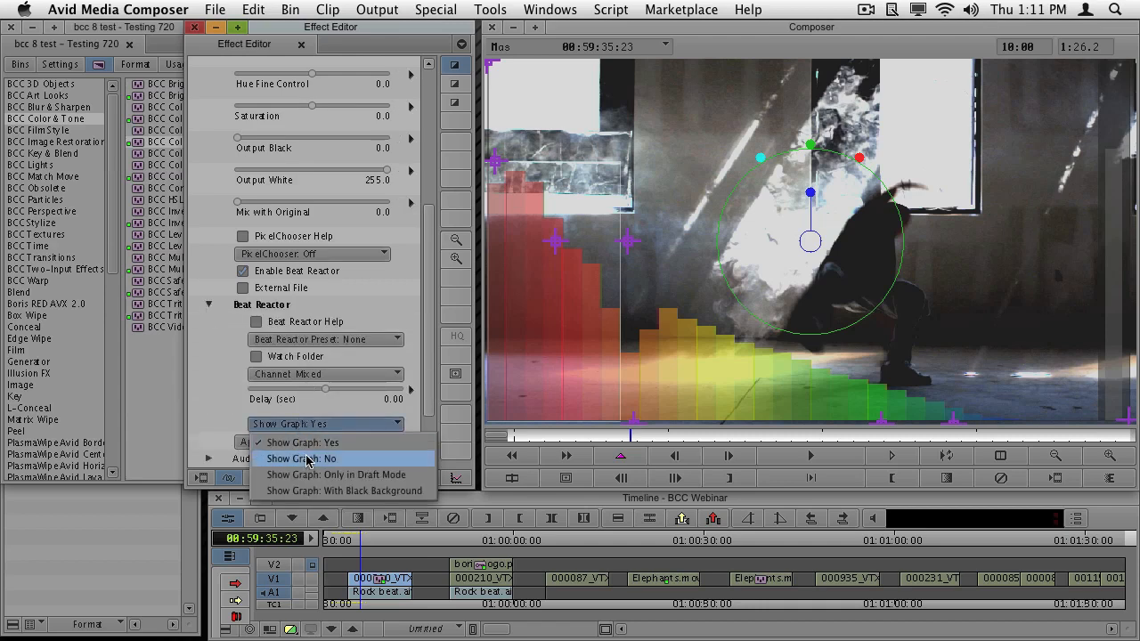
click(301, 458)
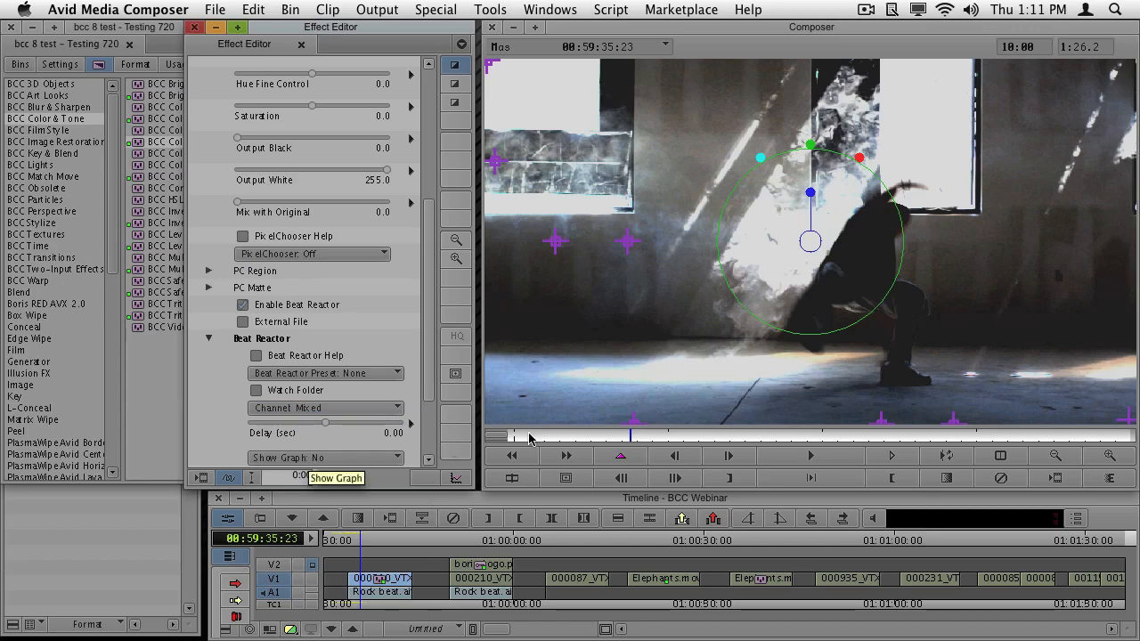
click(520, 437)
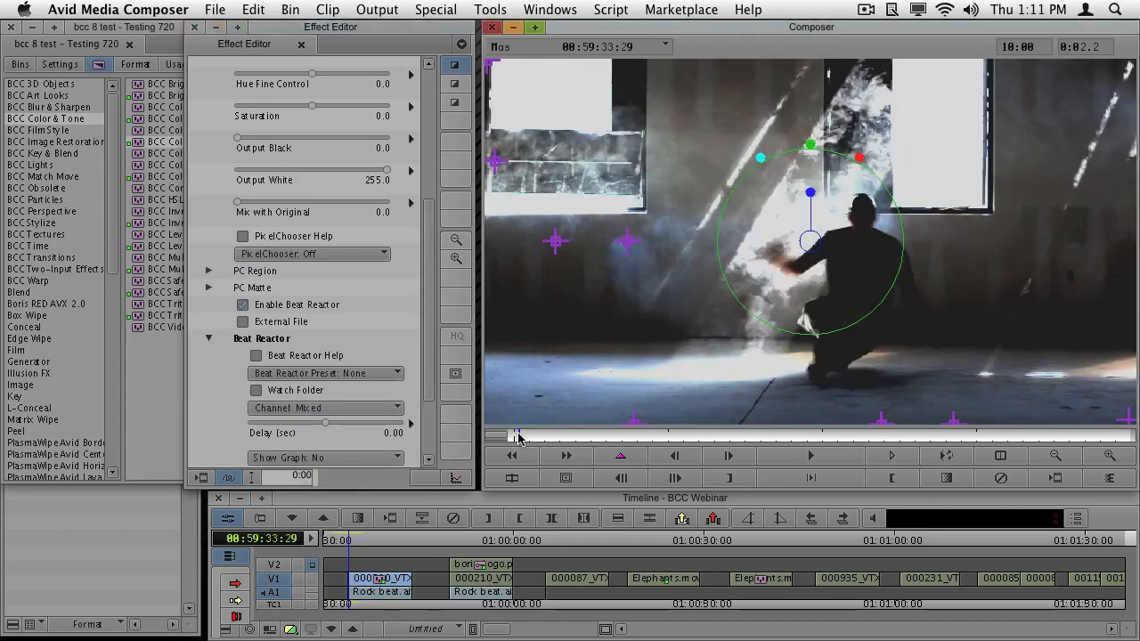
key(space)
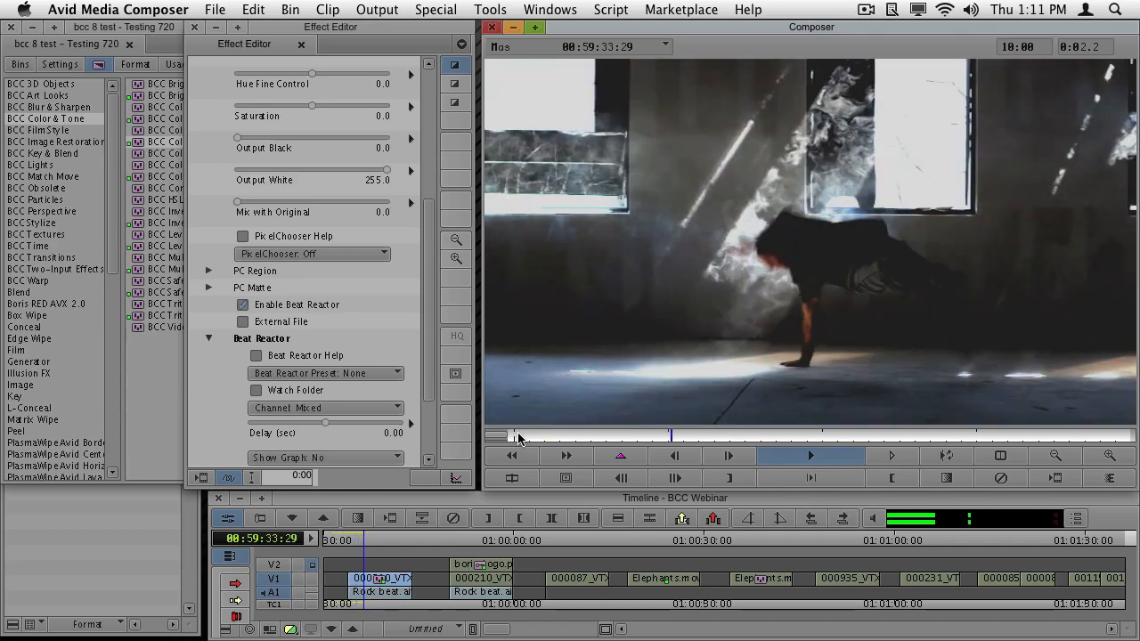
key(space)
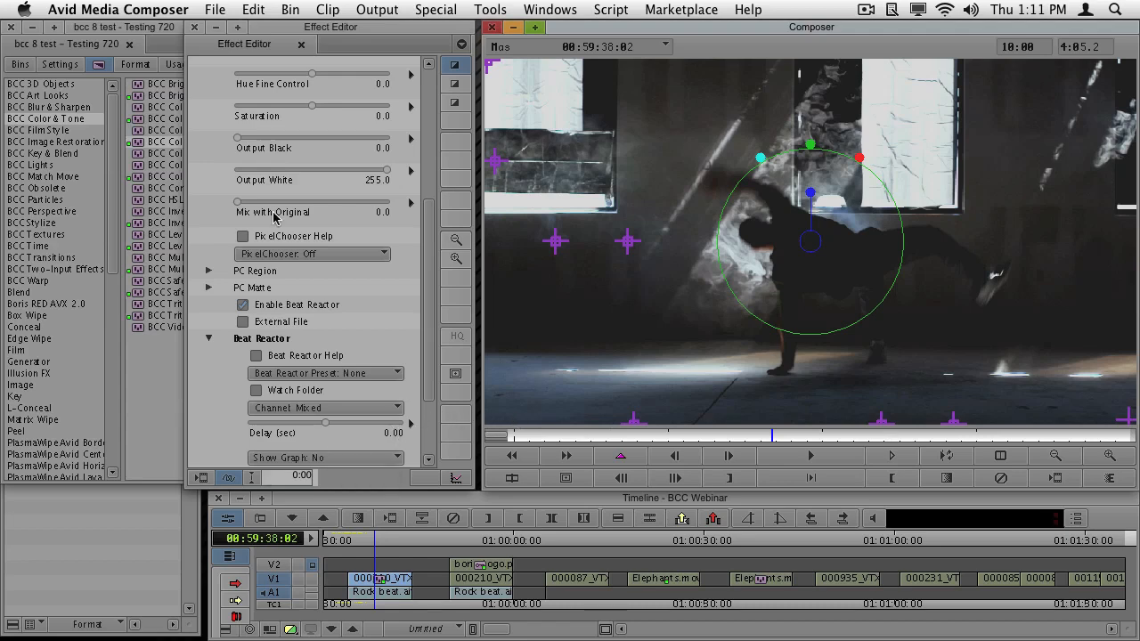
- Collapse the Color Correction RT settings and add BCC Gaussian Blur RT from BCC Blur & Sharpen on top of the first V1 clip
click(431, 87)
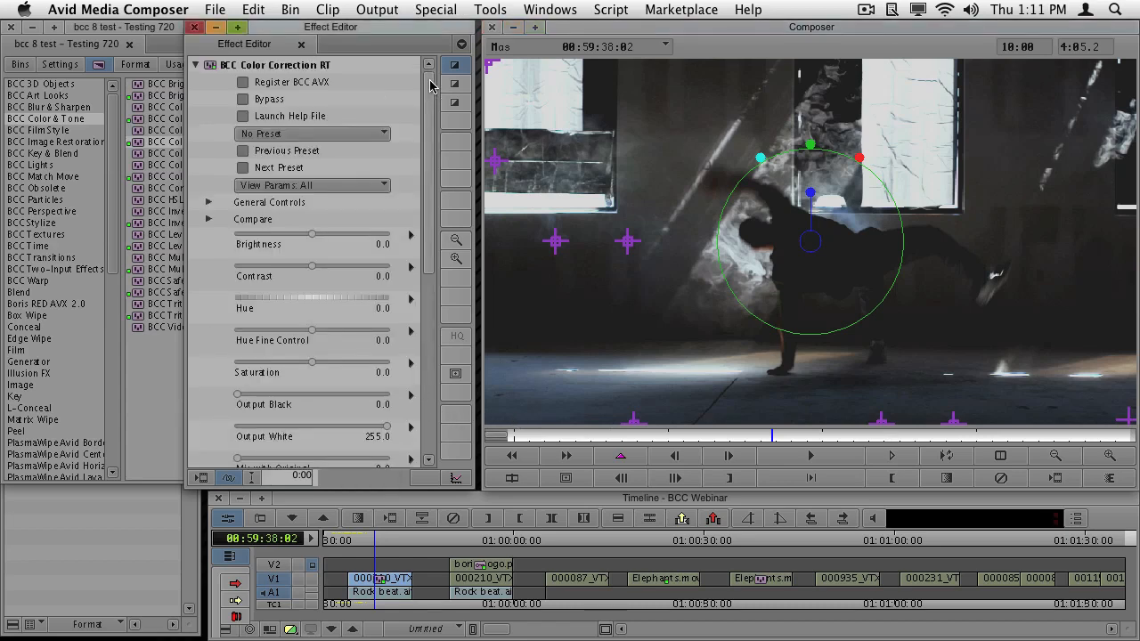
click(197, 66)
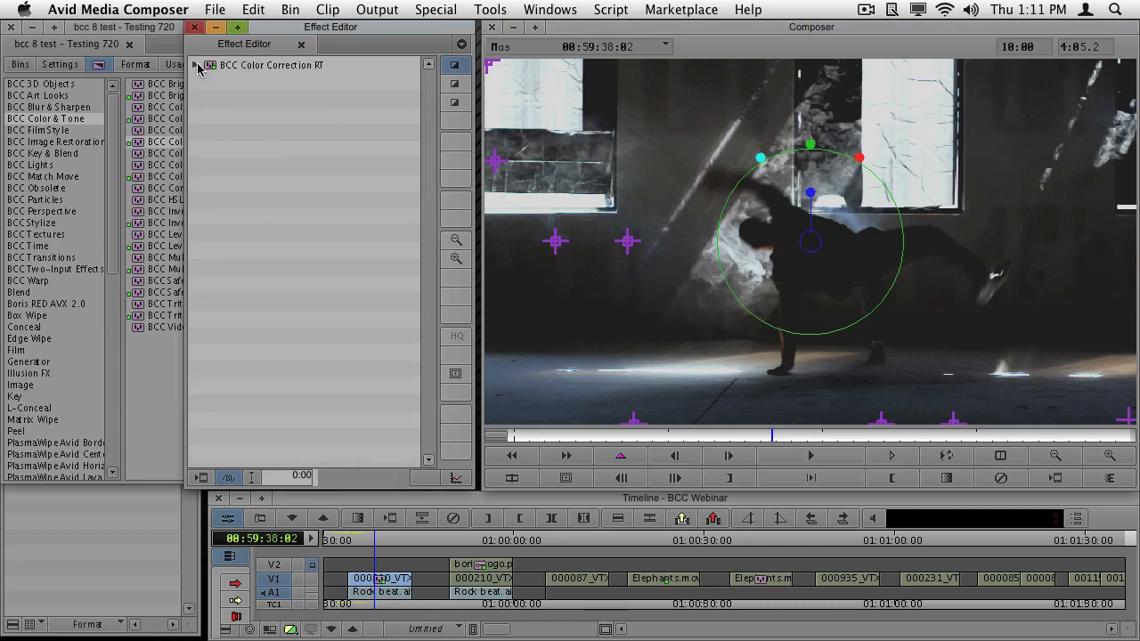
click(59, 107)
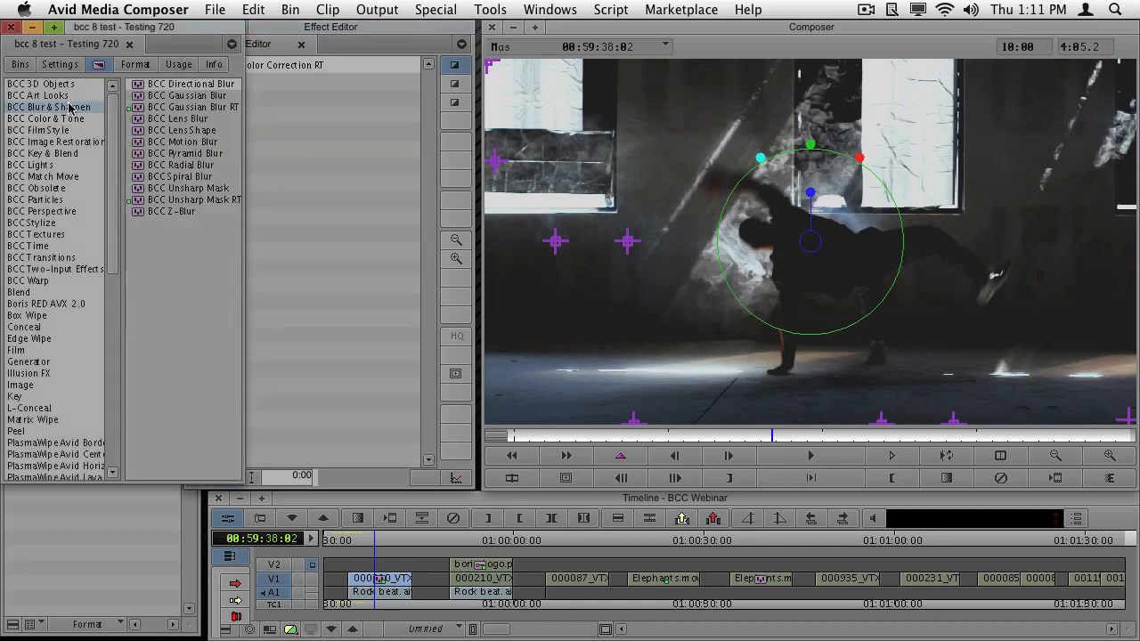
click(161, 109)
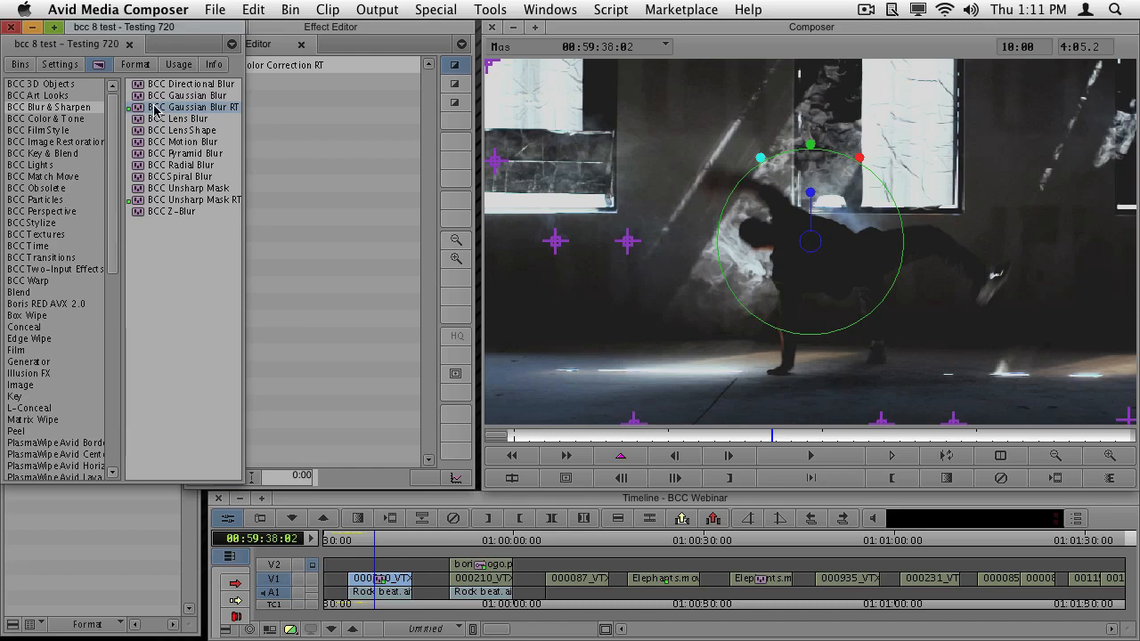
drag(143, 111, 381, 586)
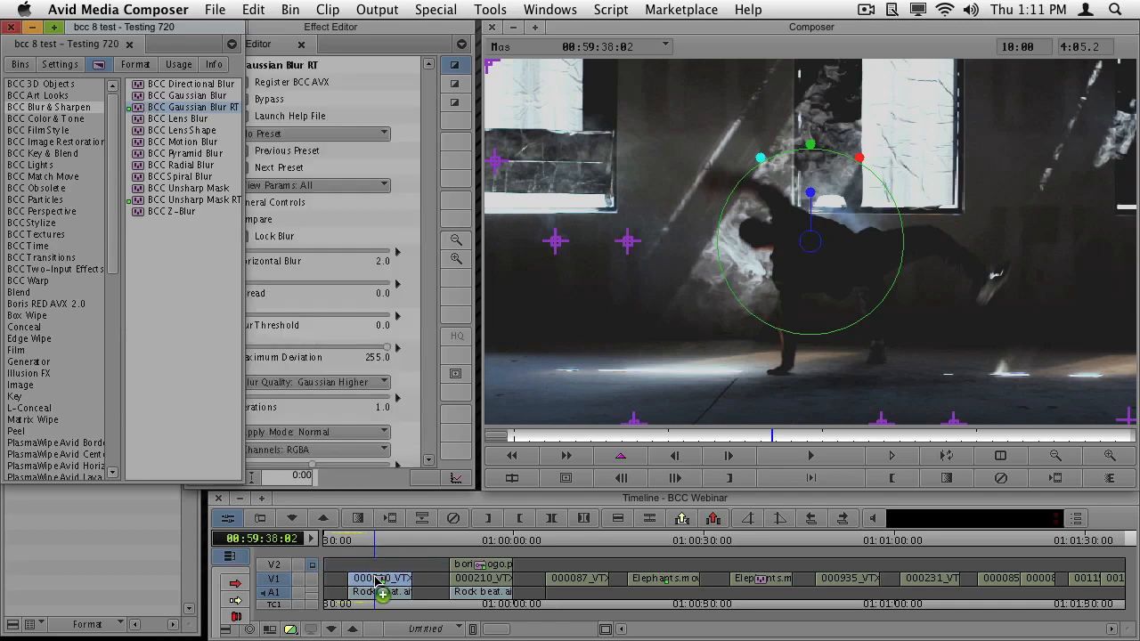
click(370, 35)
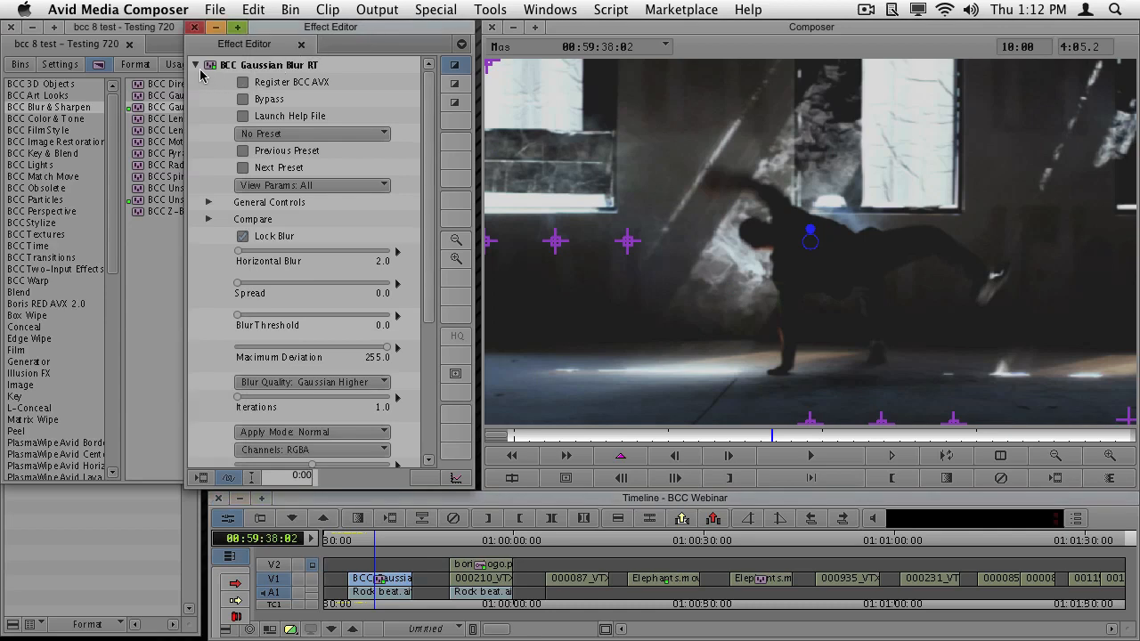
- Review the stacked effects, turn off Lock Blur in BCC Gaussian Blur RT, and set Vertical Blur to about 40.2
click(196, 66)
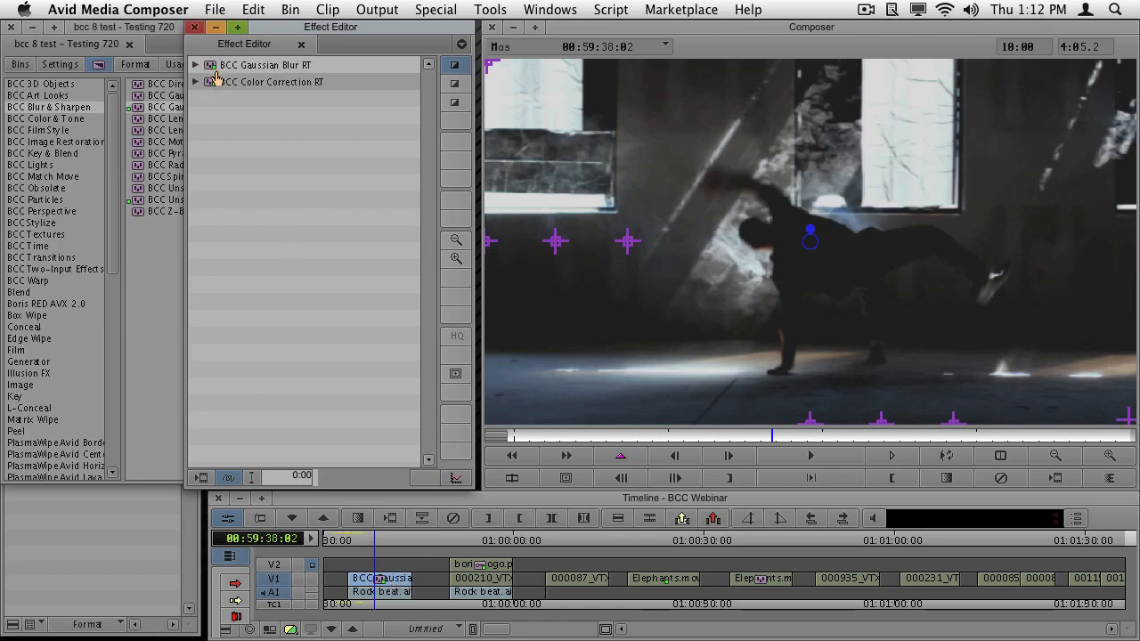
mouse_move(211, 84)
mouse_down()
mouse_move(211, 65)
mouse_move(212, 90)
mouse_up()
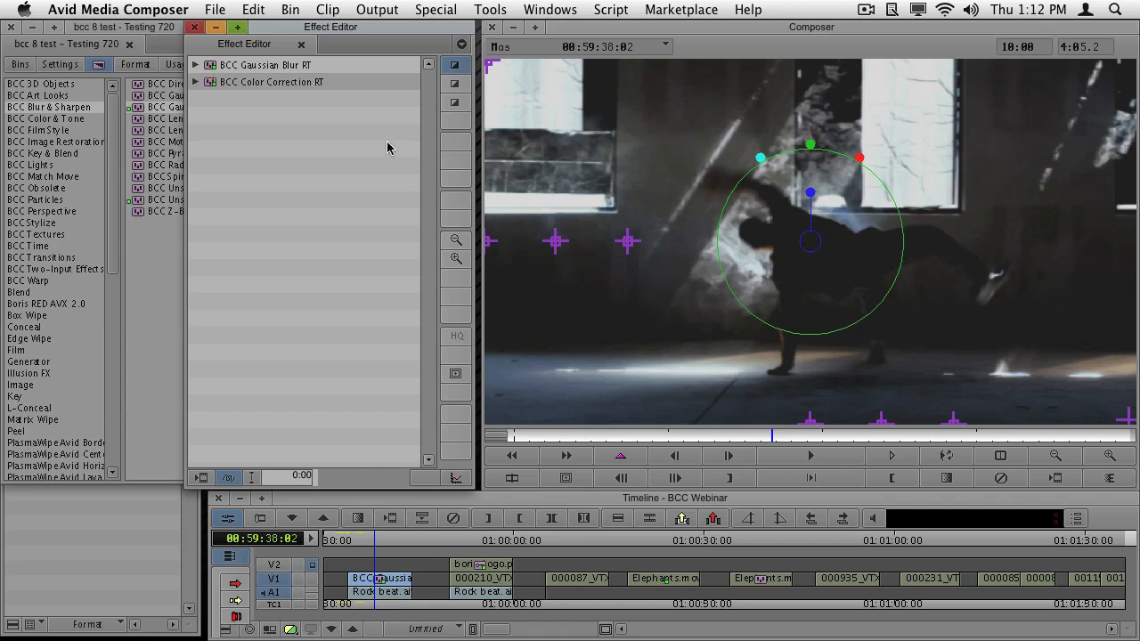
click(197, 66)
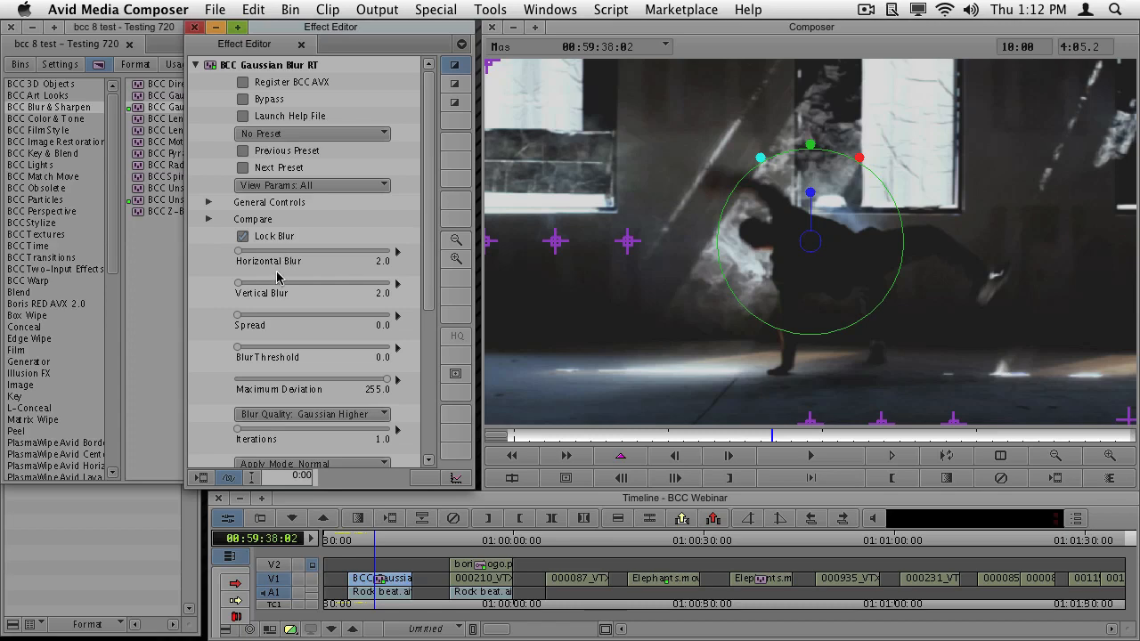
click(242, 237)
drag(242, 285, 257, 285)
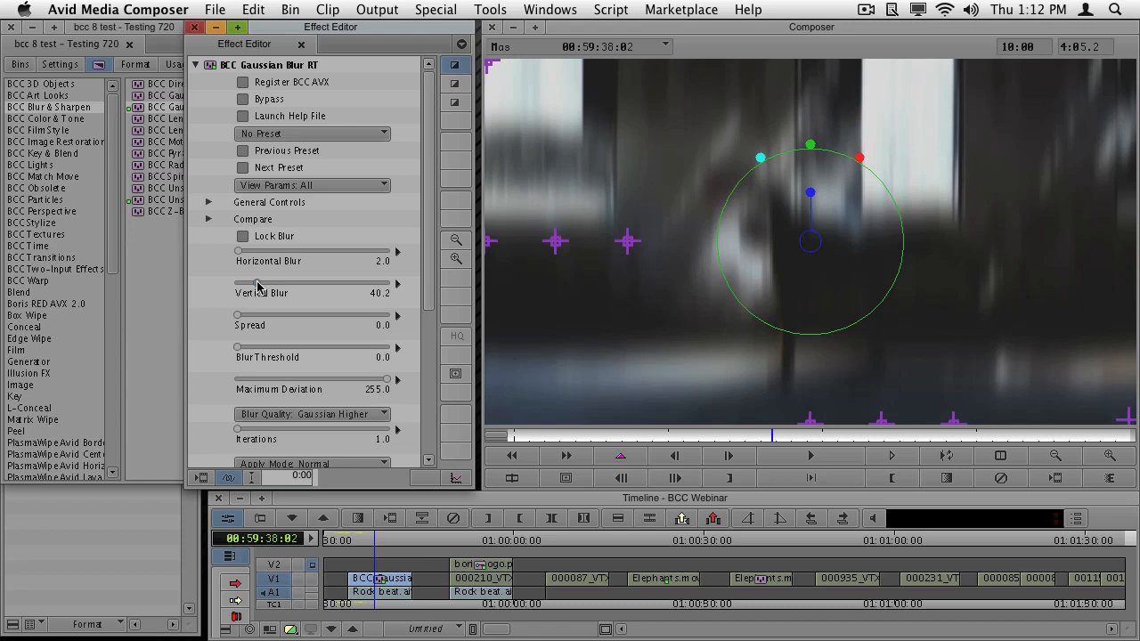
- Set the Gaussian Blur RT effect's Apply Mode to Screen
scroll(430, 250, down, 2)
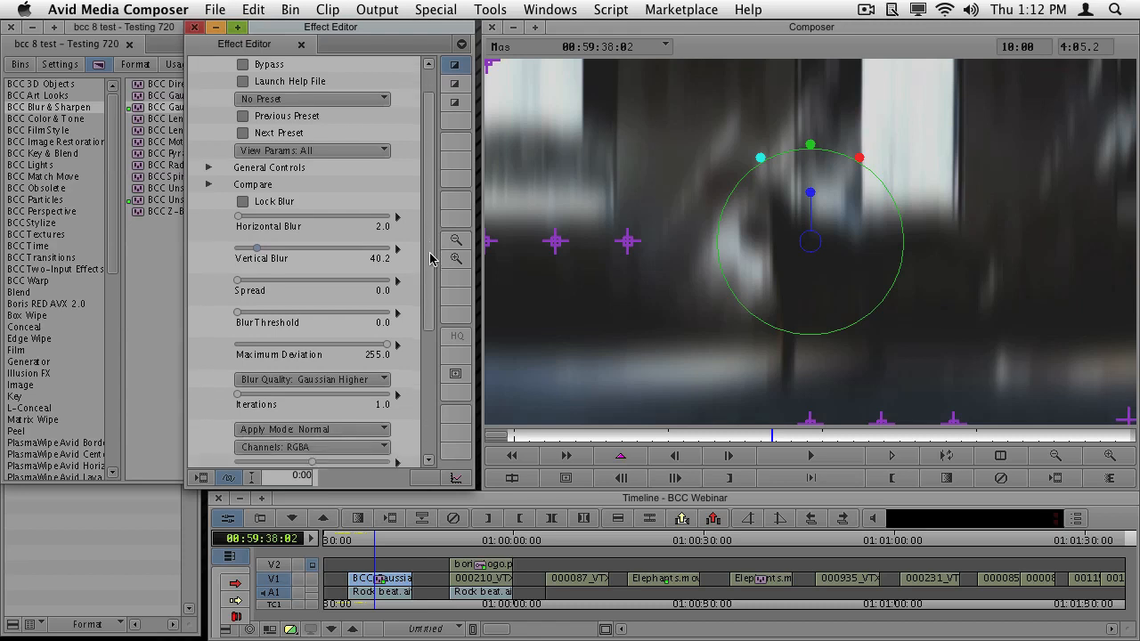
drag(430, 259, 429, 290)
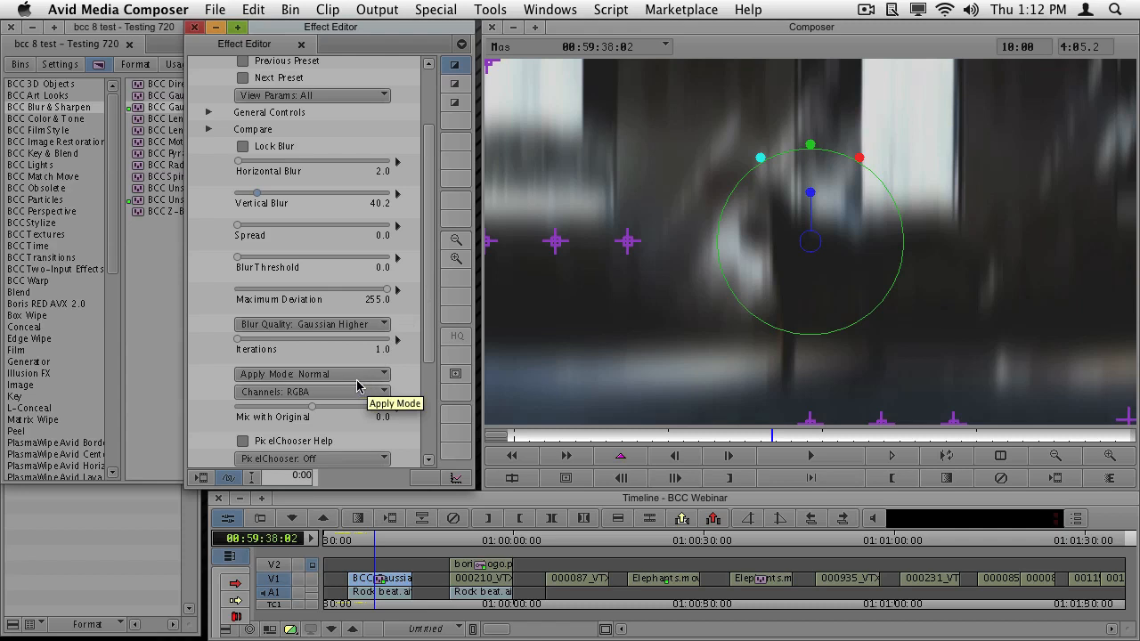
click(380, 379)
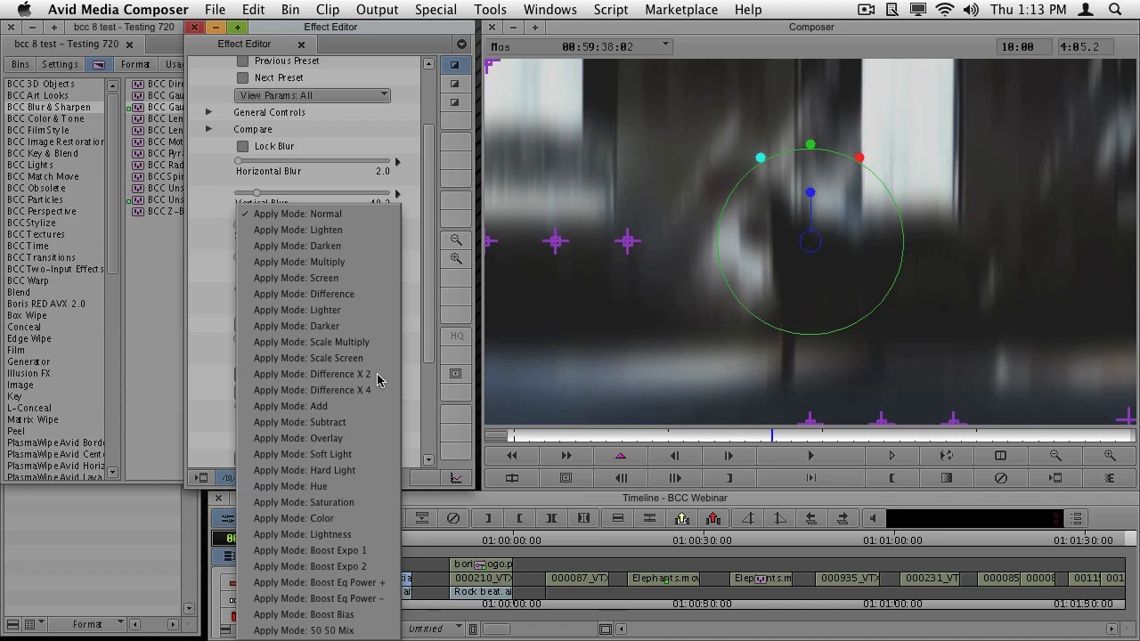
click(346, 279)
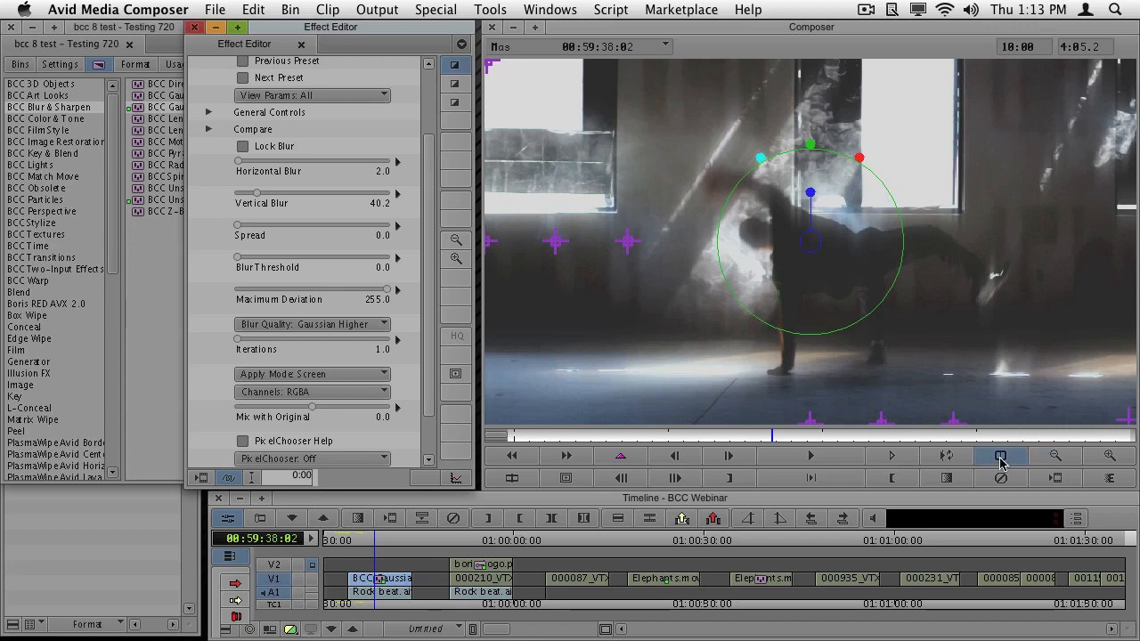
- Try enabling Beat Reactor on the Gaussian Blur RT effect and inspect its Audio Apply Options A
scroll(437, 392, down, 3)
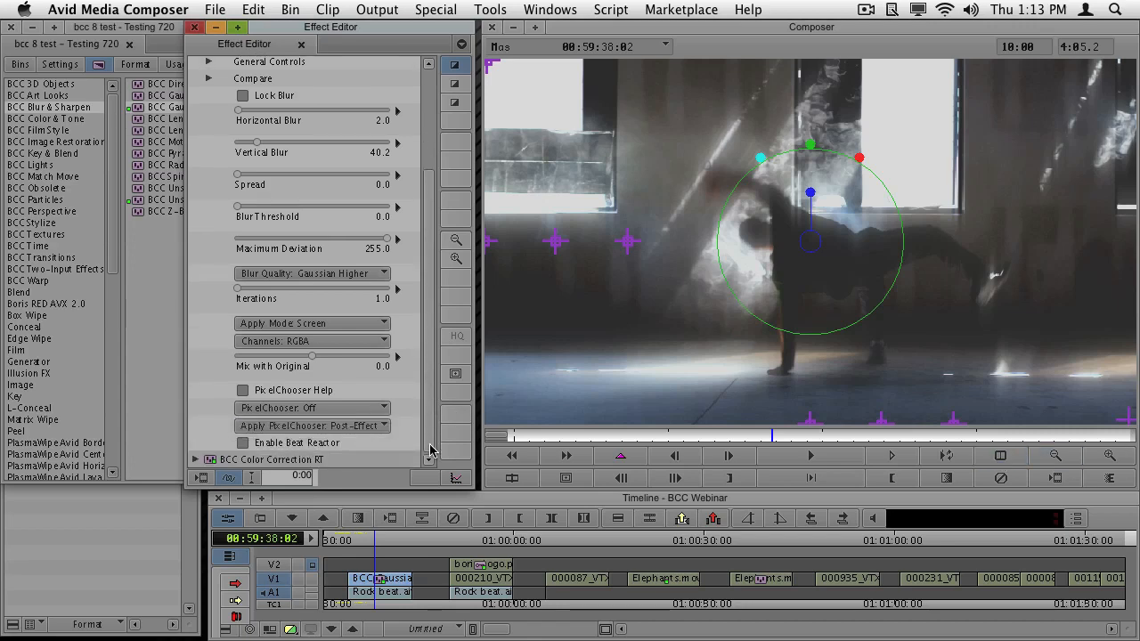
click(242, 443)
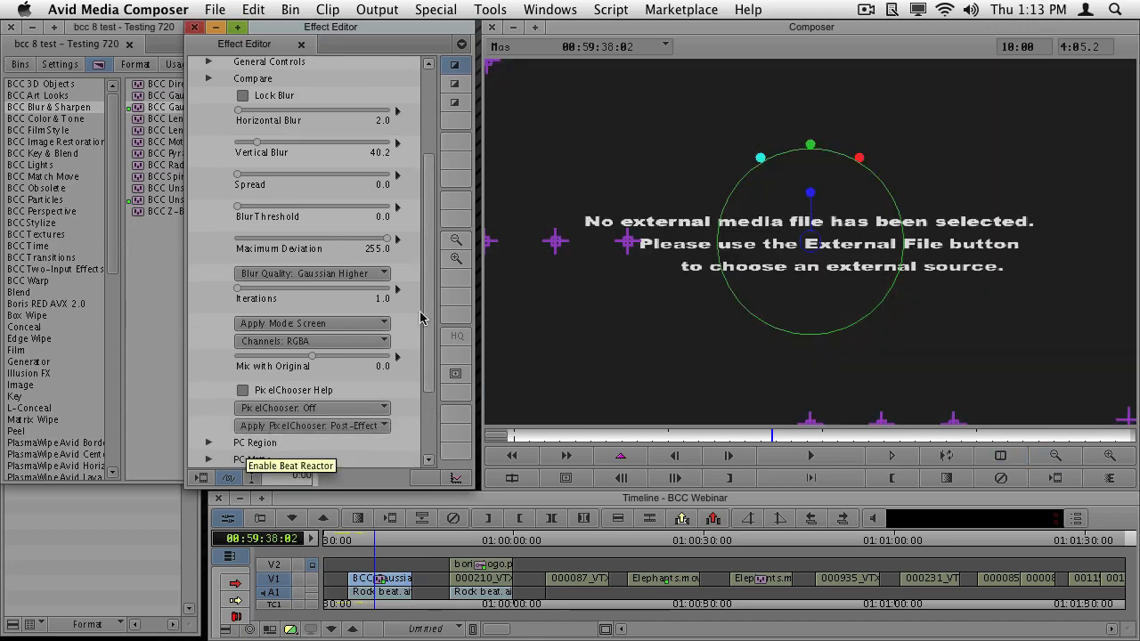
scroll(434, 303, down, 3)
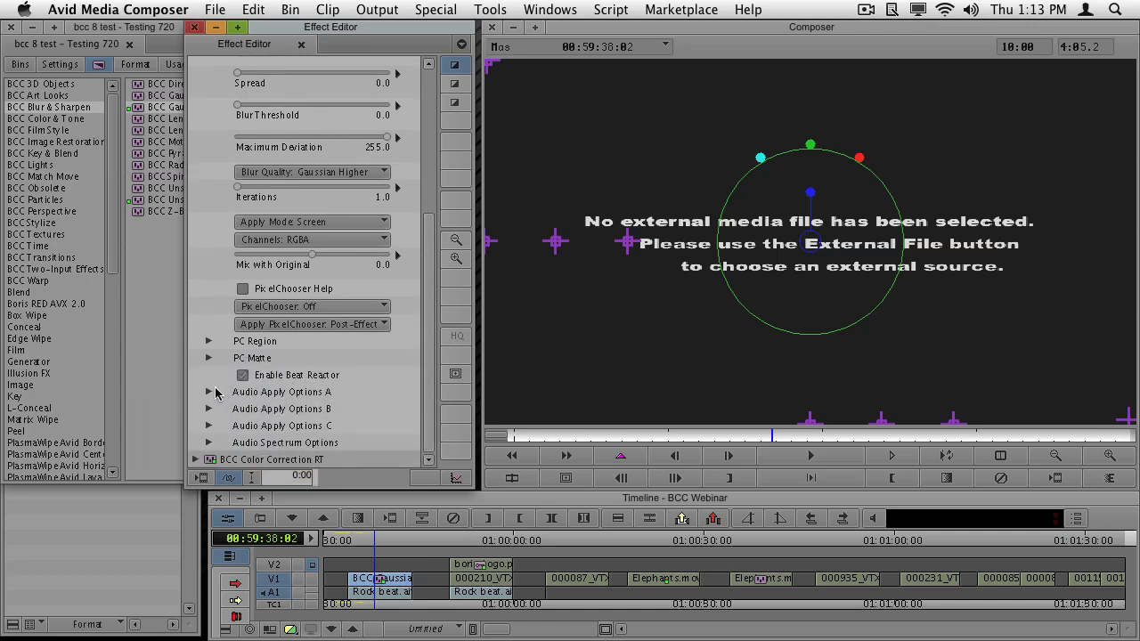
click(208, 392)
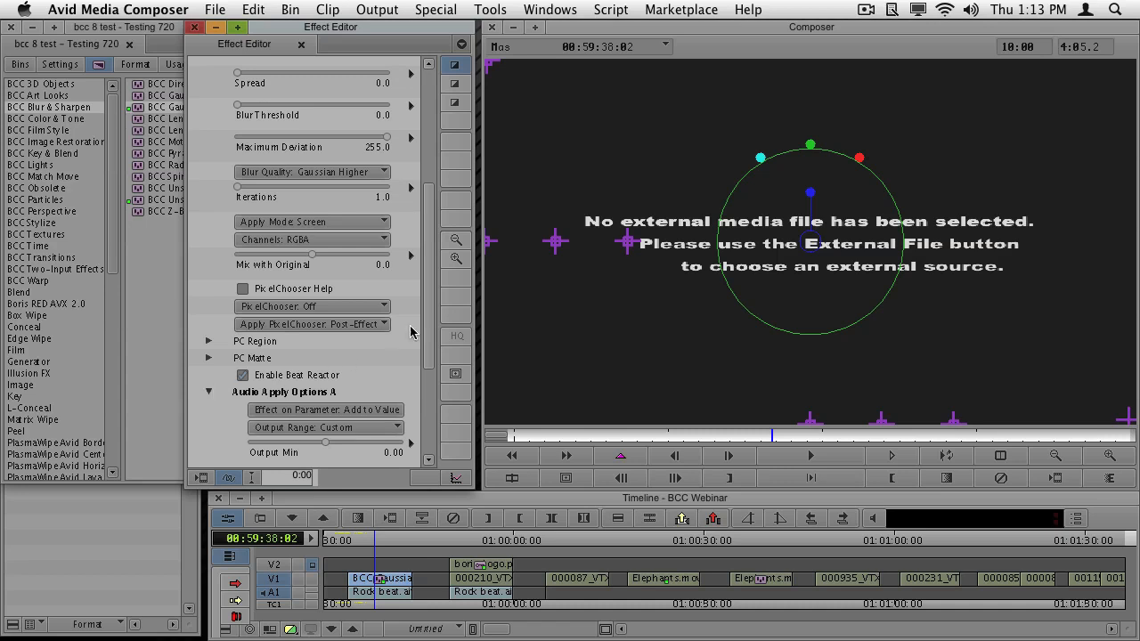
scroll(428, 365, down, 3)
scroll(428, 372, down, 2)
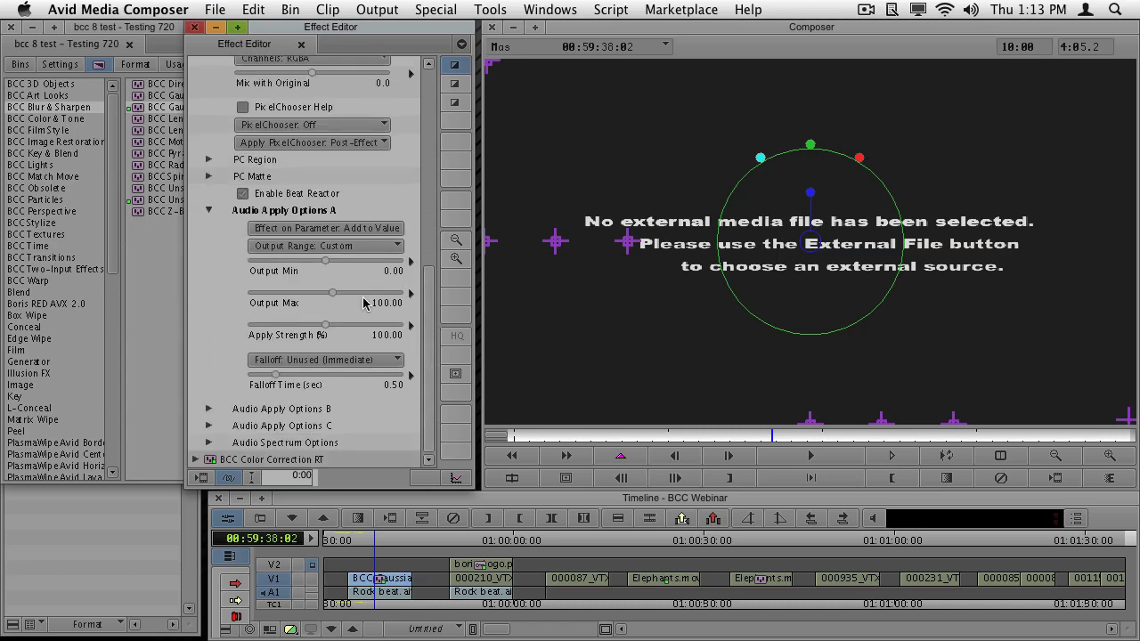
click(210, 211)
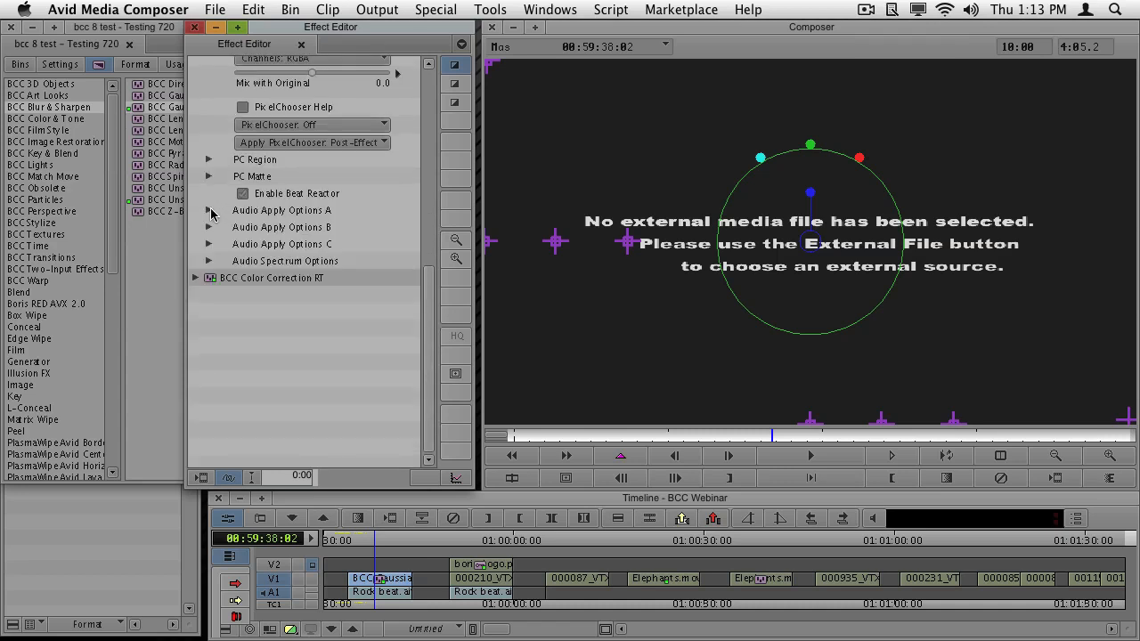
click(241, 194)
click(208, 211)
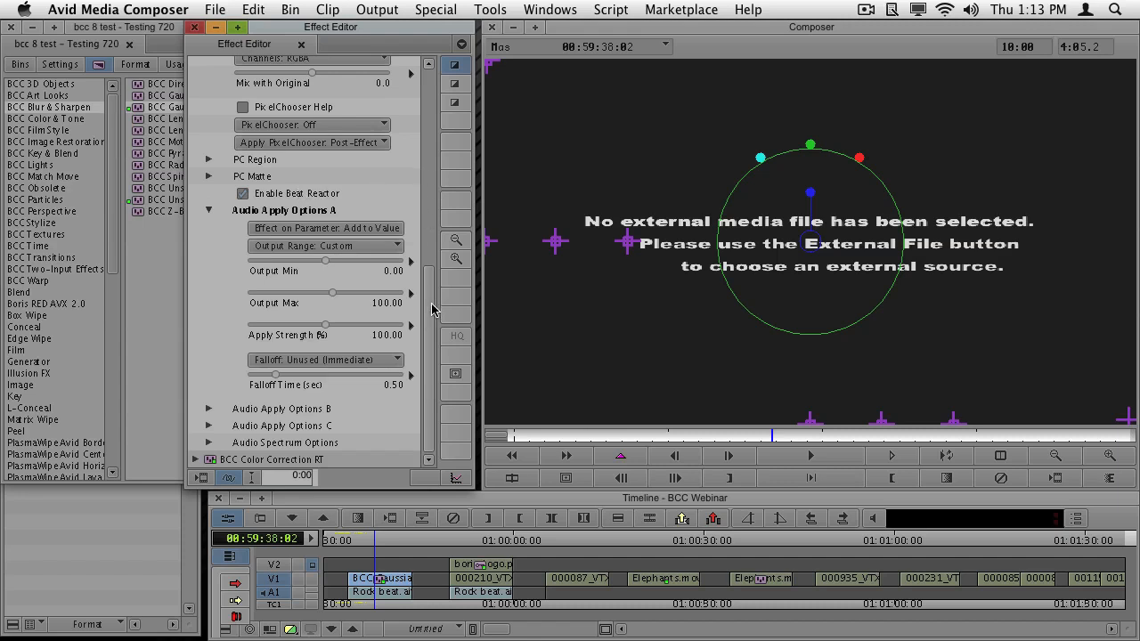
scroll(433, 309, up, 10)
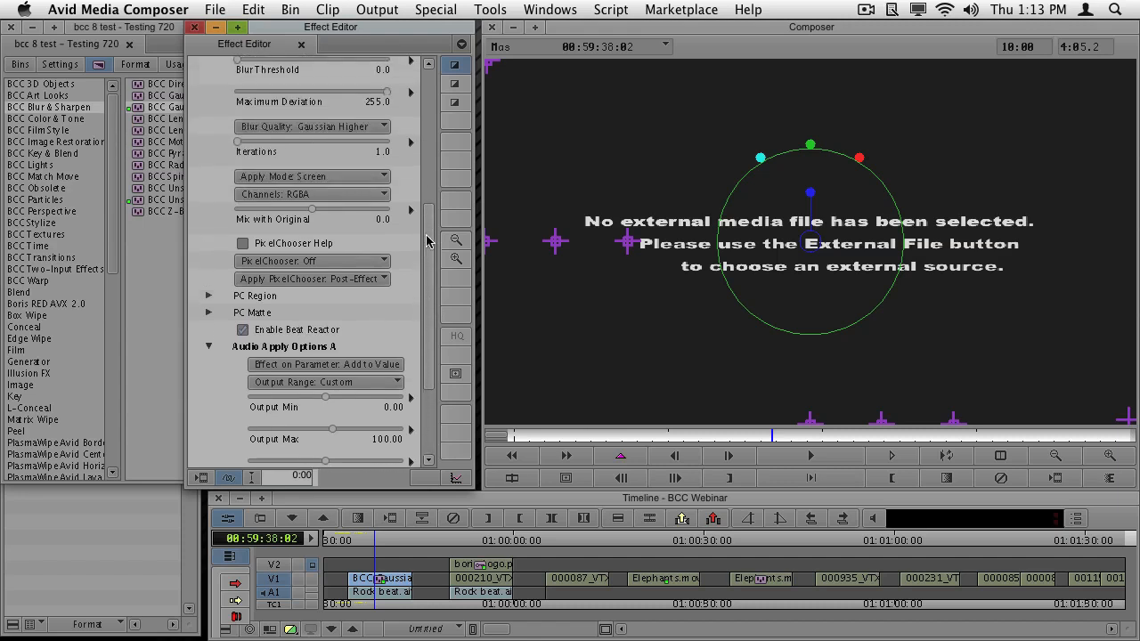
- Remove BCC Gaussian Blur RT from the first V1 clip and stack a fresh one on top of BCC Color Correction RT
click(375, 580)
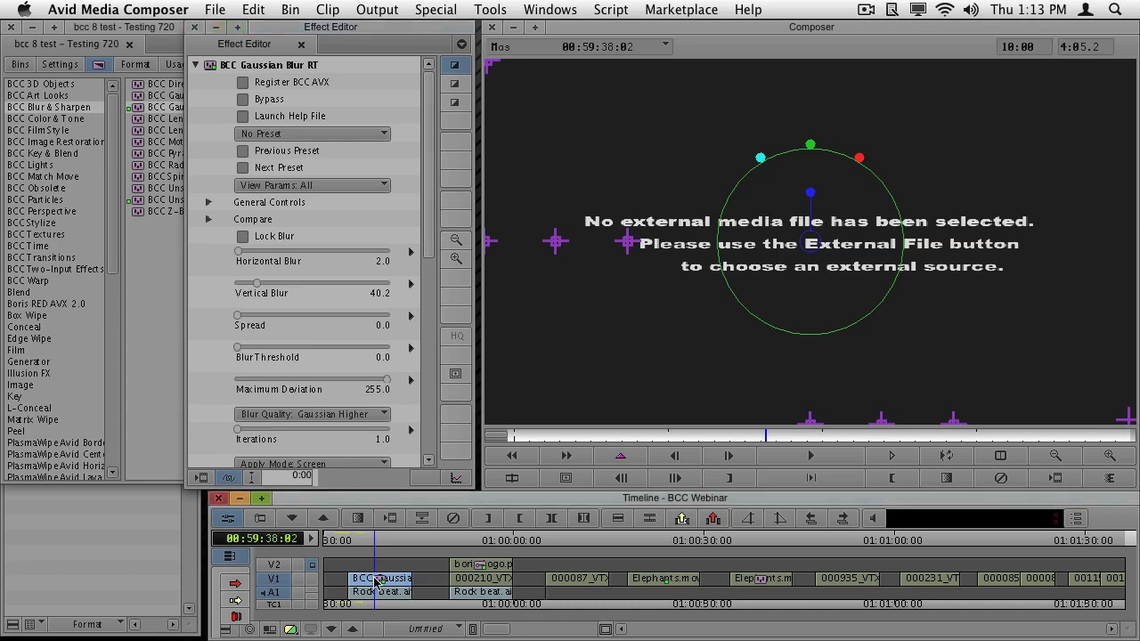
click(452, 520)
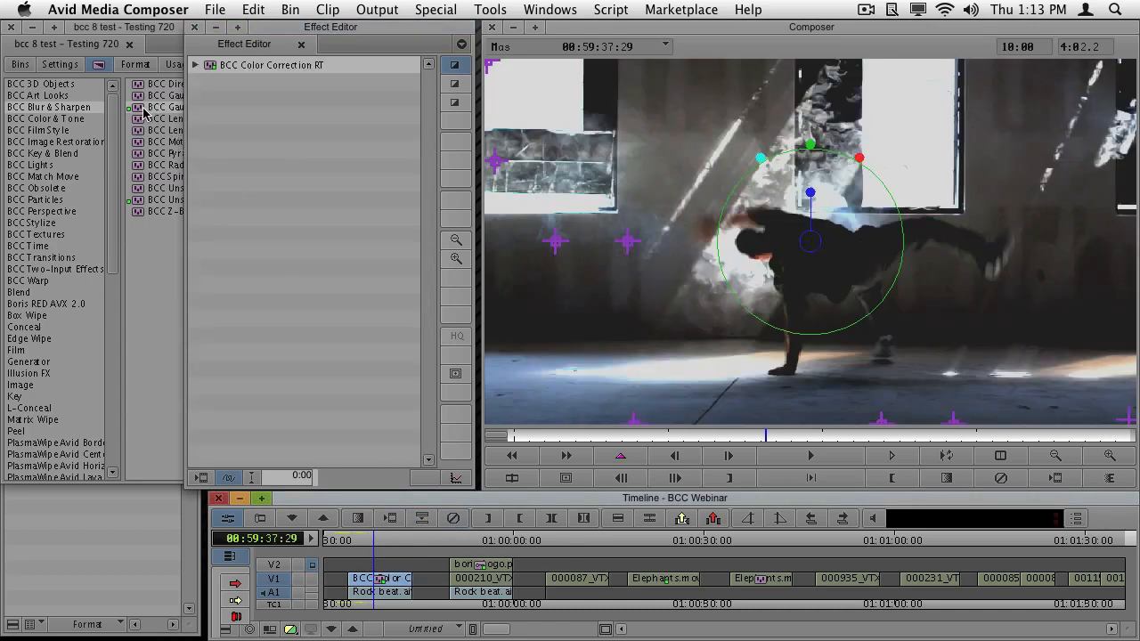
drag(150, 108, 379, 577)
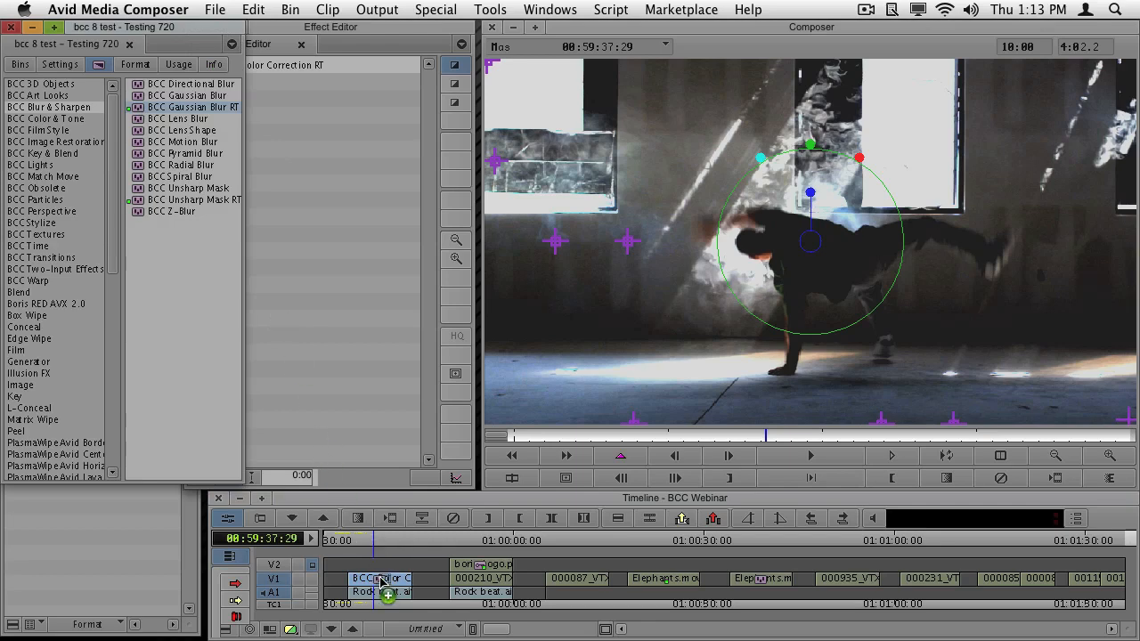
click(355, 52)
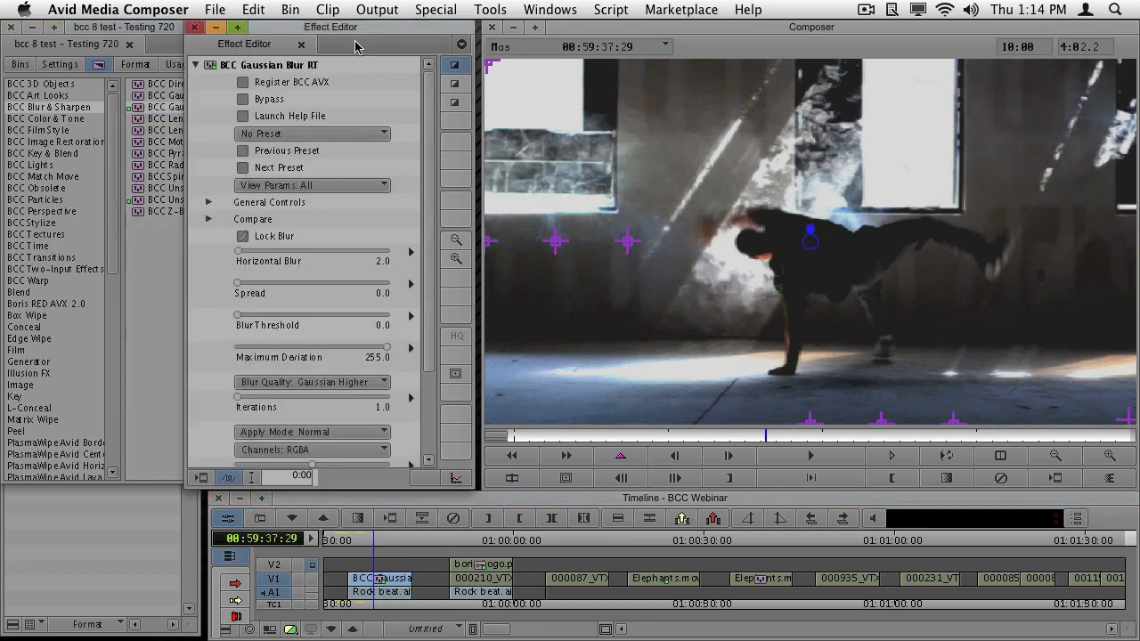
- Turn off Lock Blur in the new Gaussian Blur RT and enable Beat Reactor with Rock beat.aif as its external file
click(242, 238)
drag(430, 224, 422, 397)
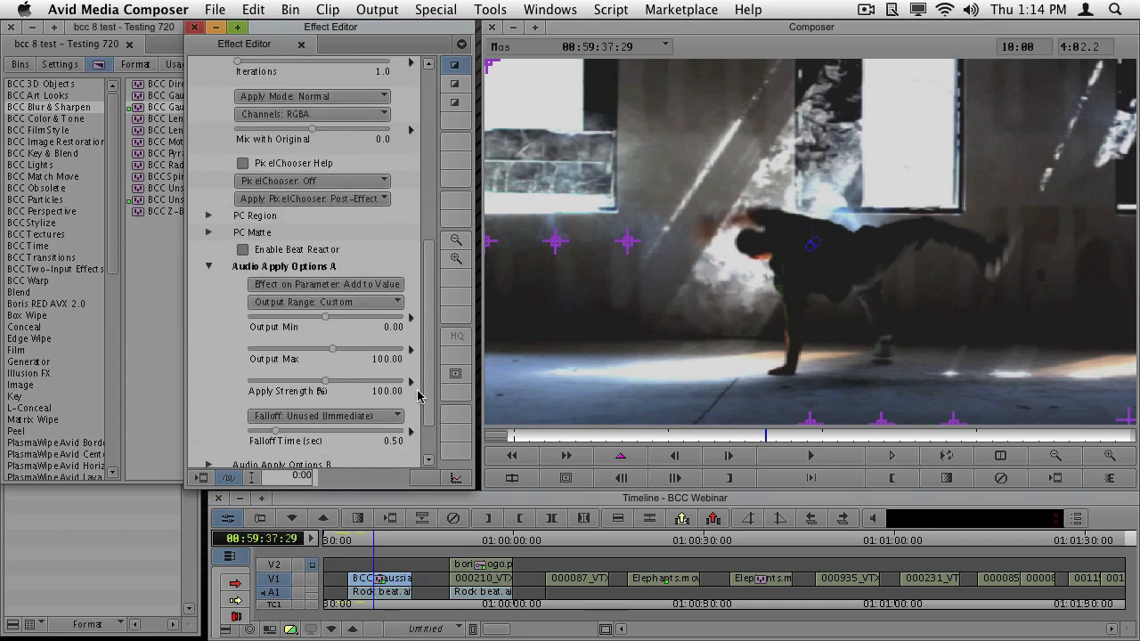
click(243, 250)
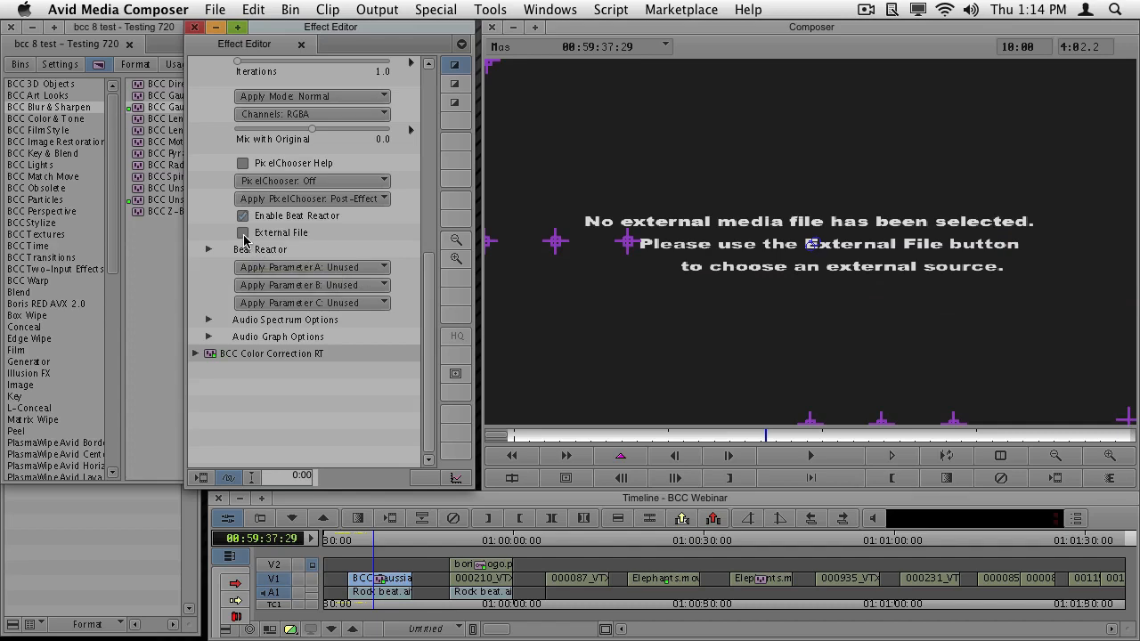
click(242, 233)
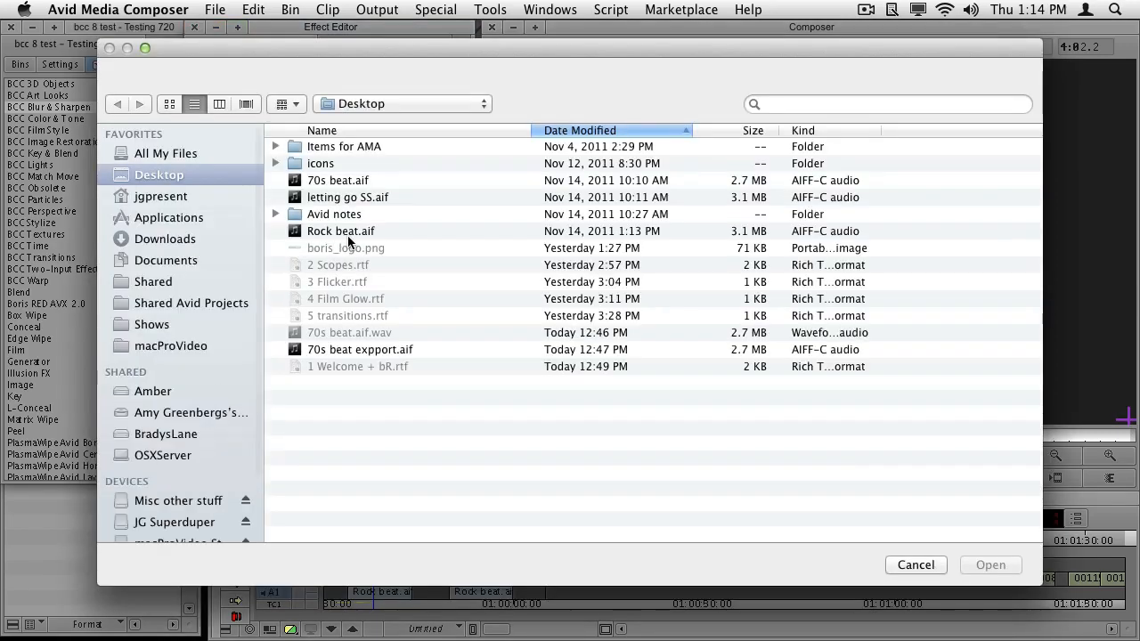
click(345, 233)
double_click(346, 233)
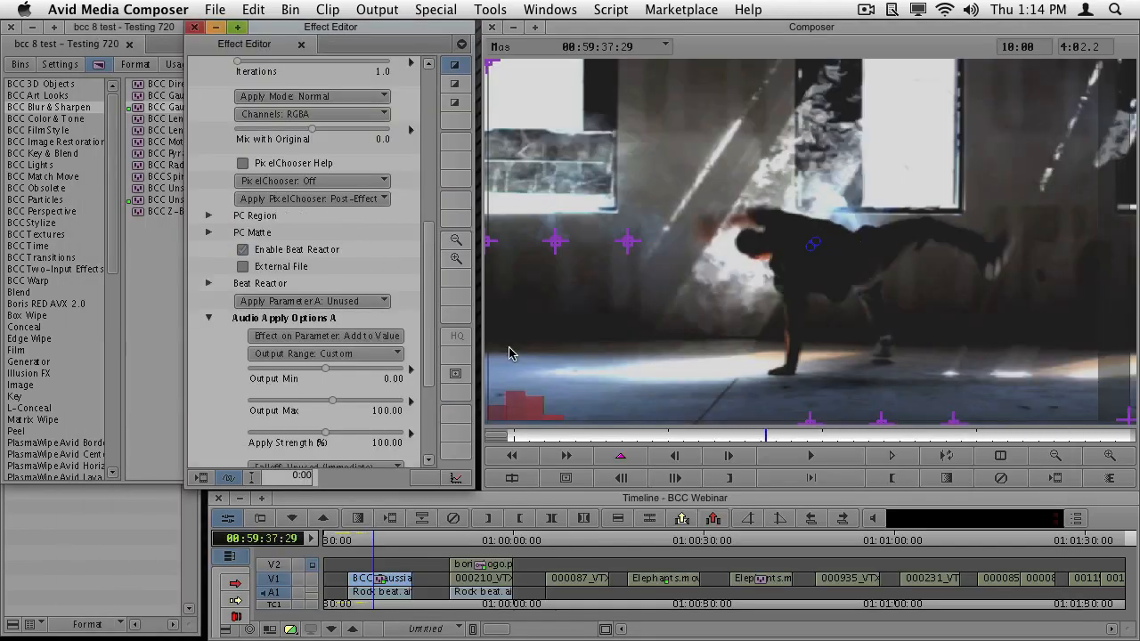
- At 00:59:35:04, assign Apply Parameter A to Vertical Blur and set the blur's Apply Mode to Screen
mouse_move(599, 438)
mouse_down()
mouse_move(580, 437)
mouse_move(590, 443)
mouse_up()
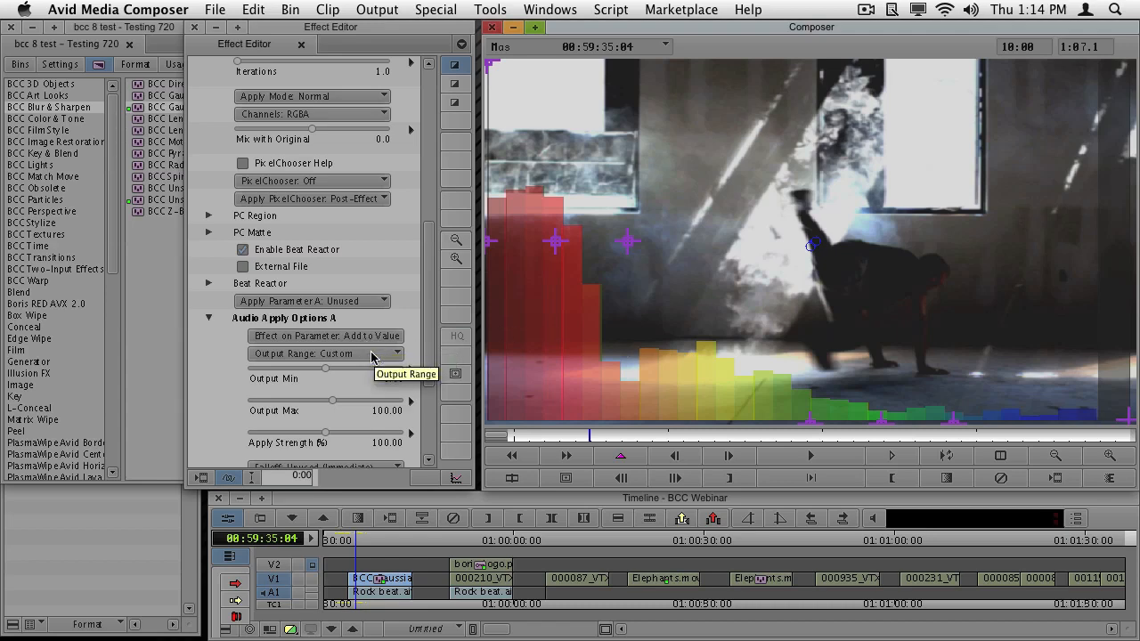
click(360, 302)
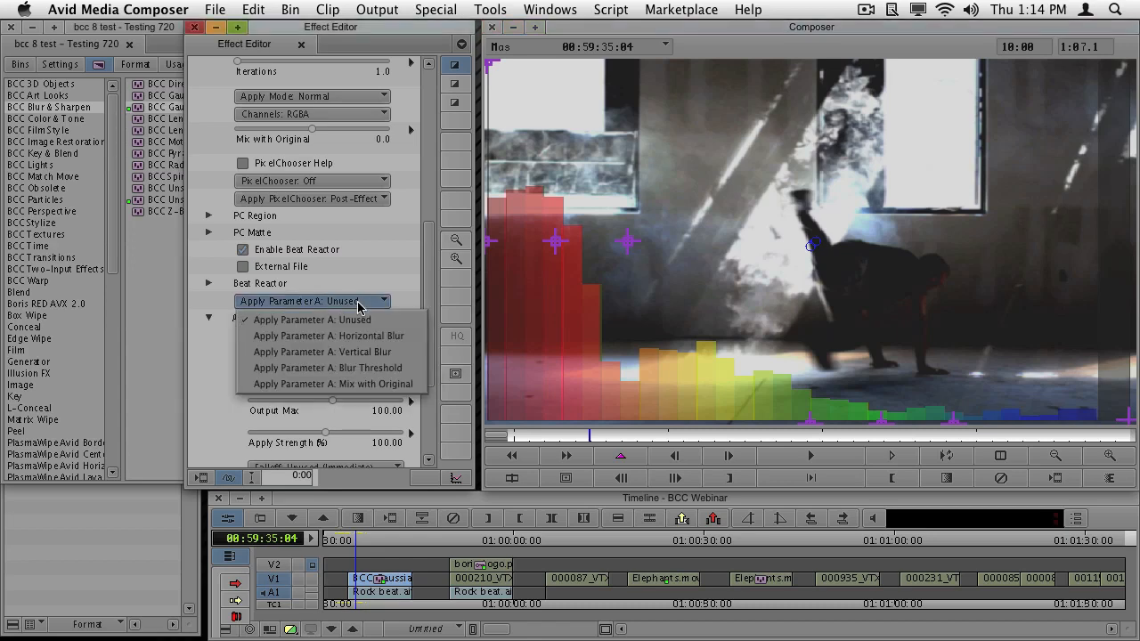
click(363, 352)
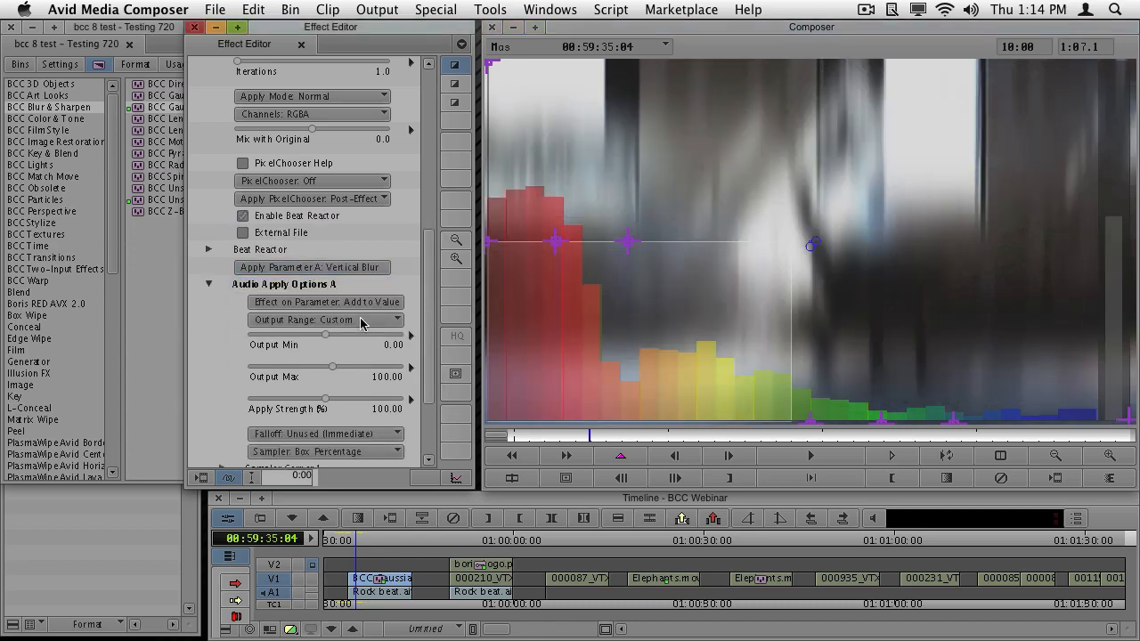
click(366, 98)
click(354, 180)
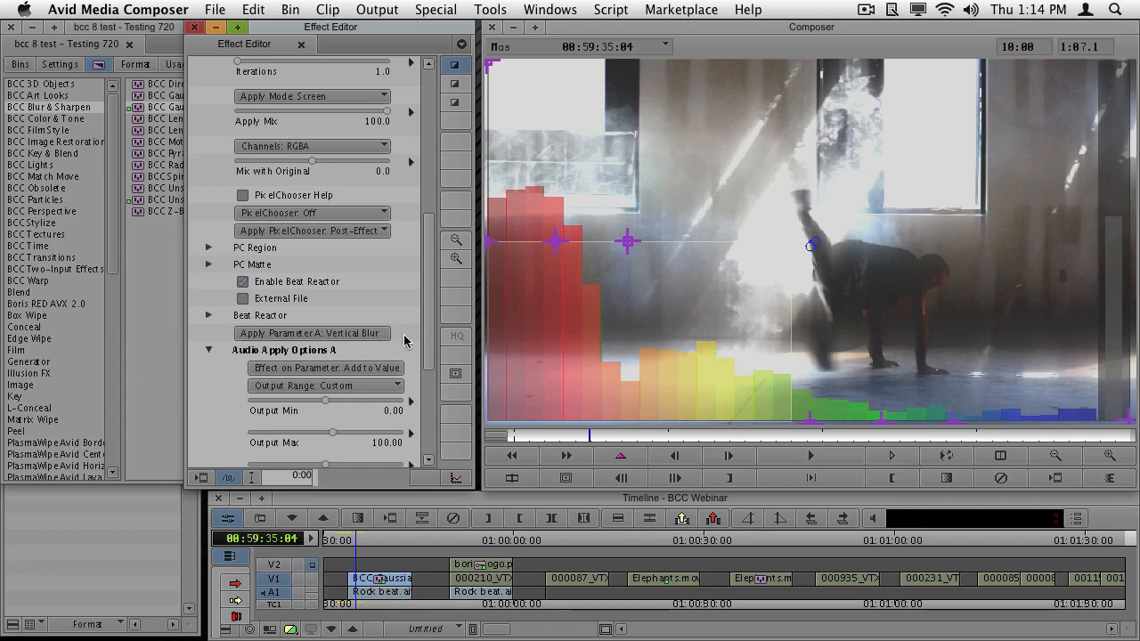
- Narrow the sampler box to the graph's yellow-green bands using Sampler Corner 1 and set Falloff to Quadratic Soft with a 0.44-second Falloff Time
drag(428, 350, 433, 429)
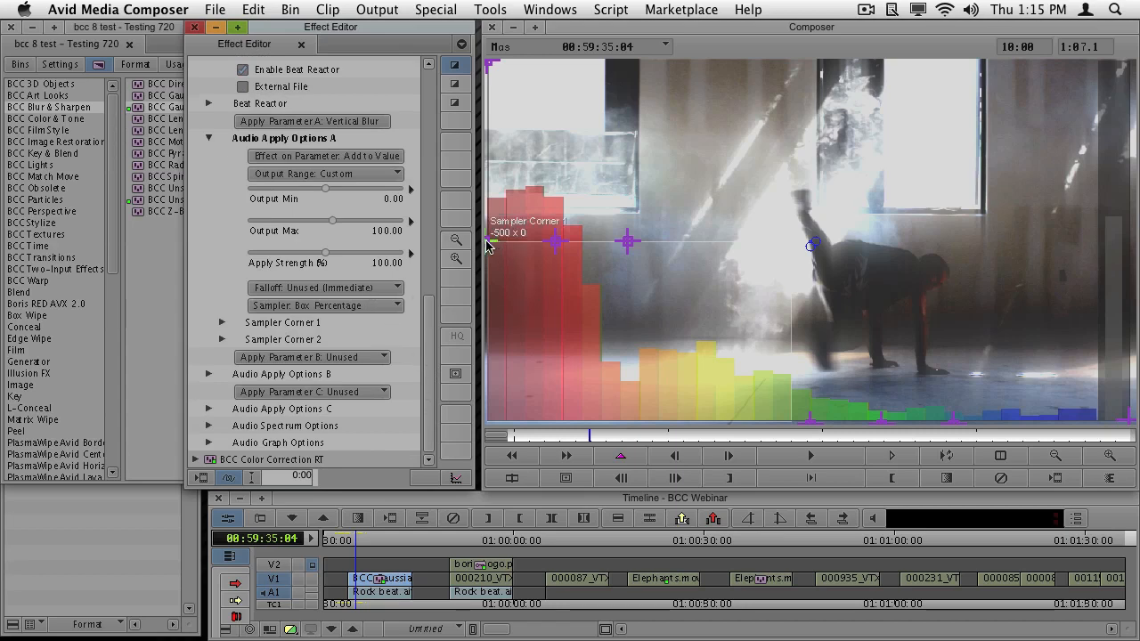
drag(488, 242, 680, 269)
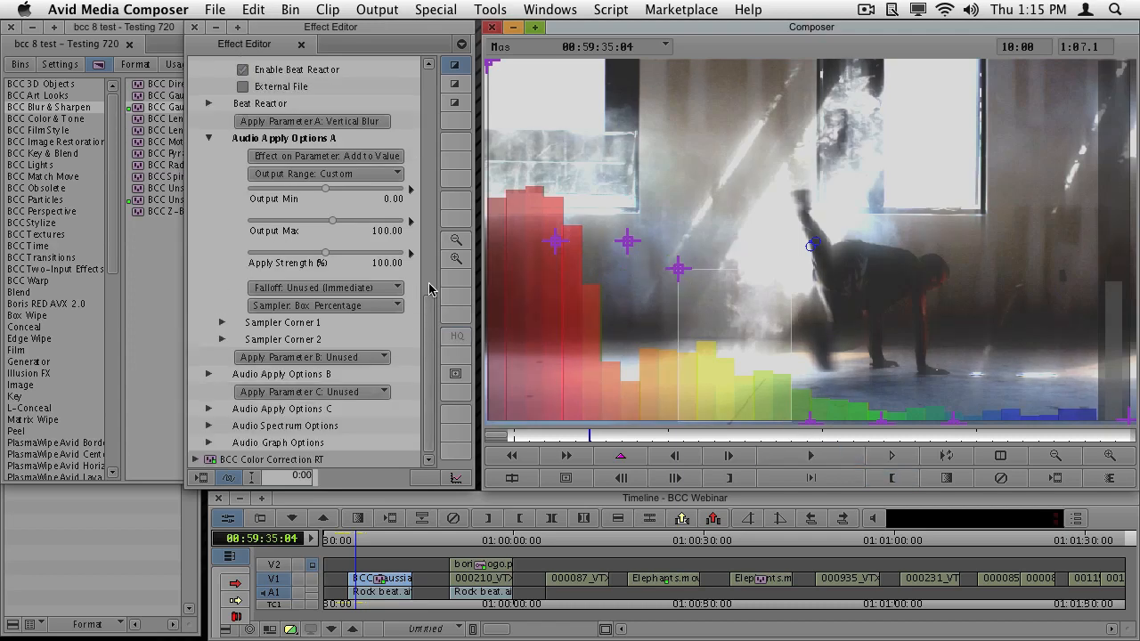
click(397, 289)
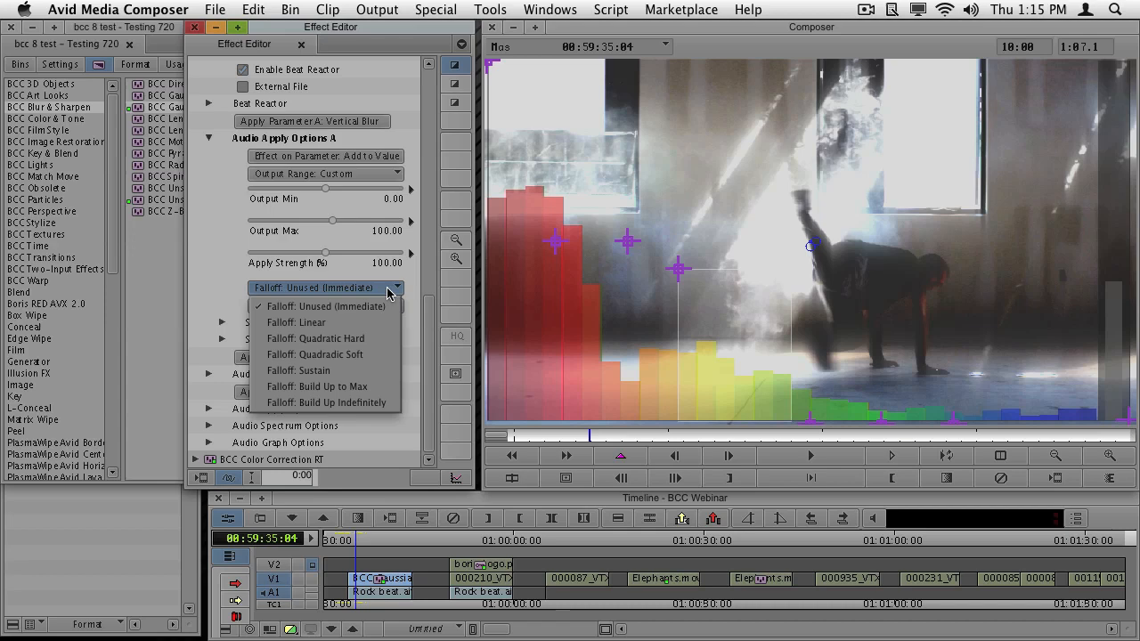
click(381, 354)
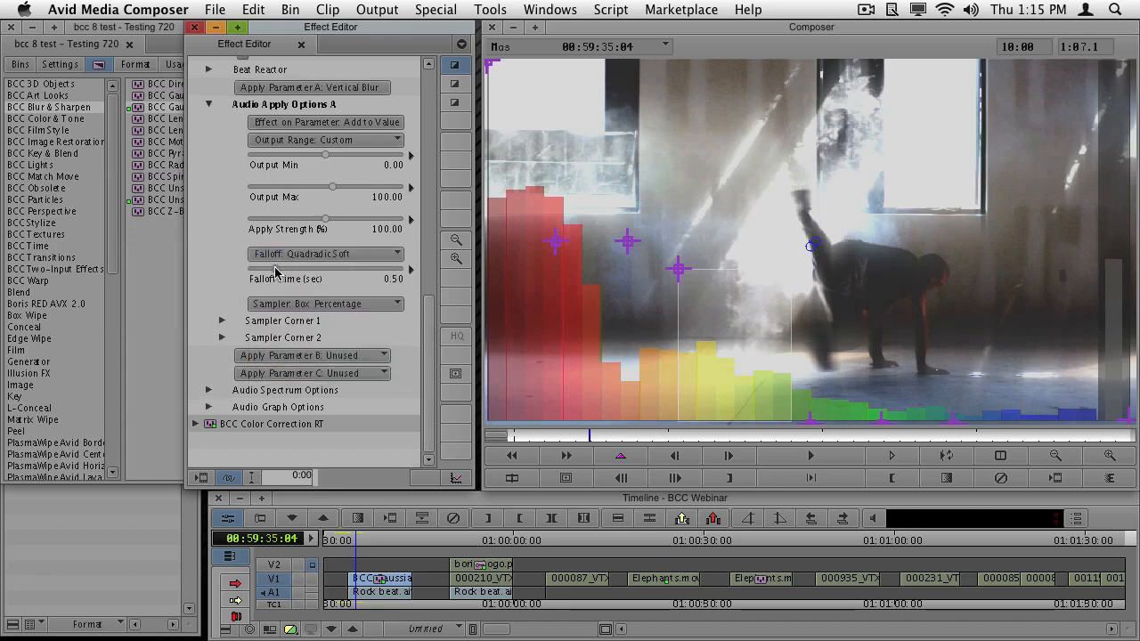
drag(274, 270, 272, 270)
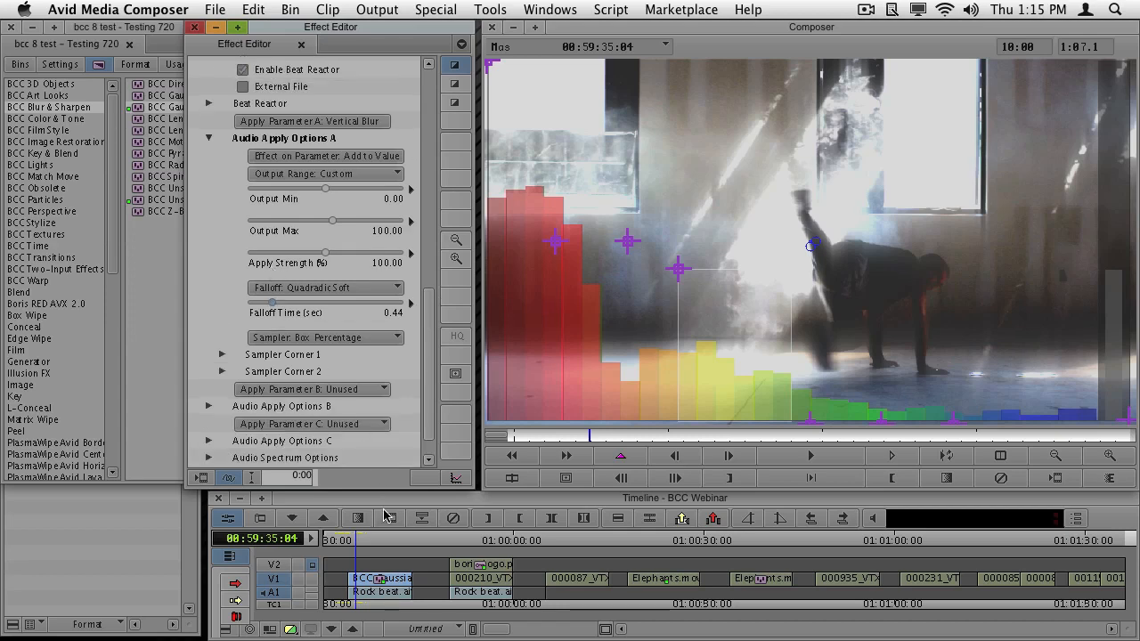
- Turn off Show Graph in the Beat Reactor settings of the first V1 clip's BCC Gaussian Blur RT
click(360, 599)
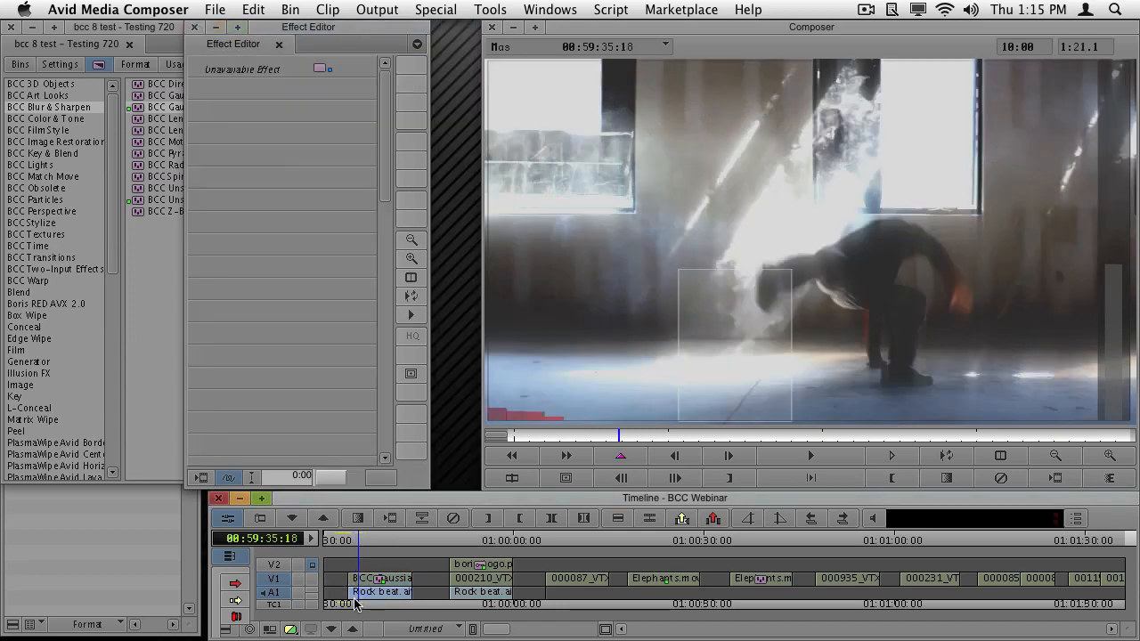
click(354, 604)
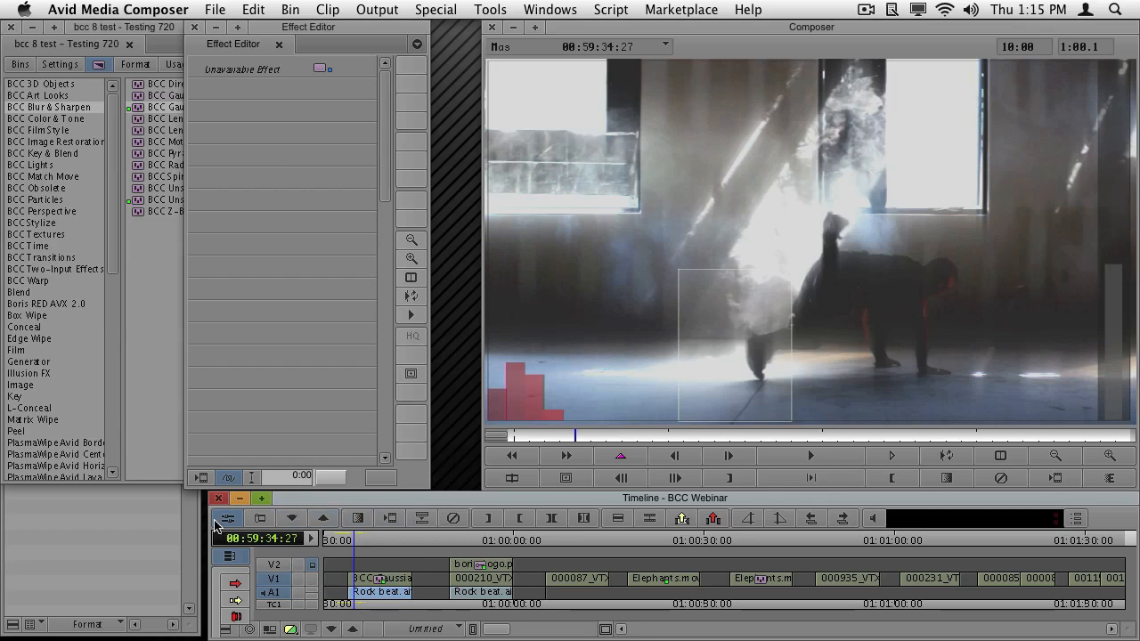
click(377, 581)
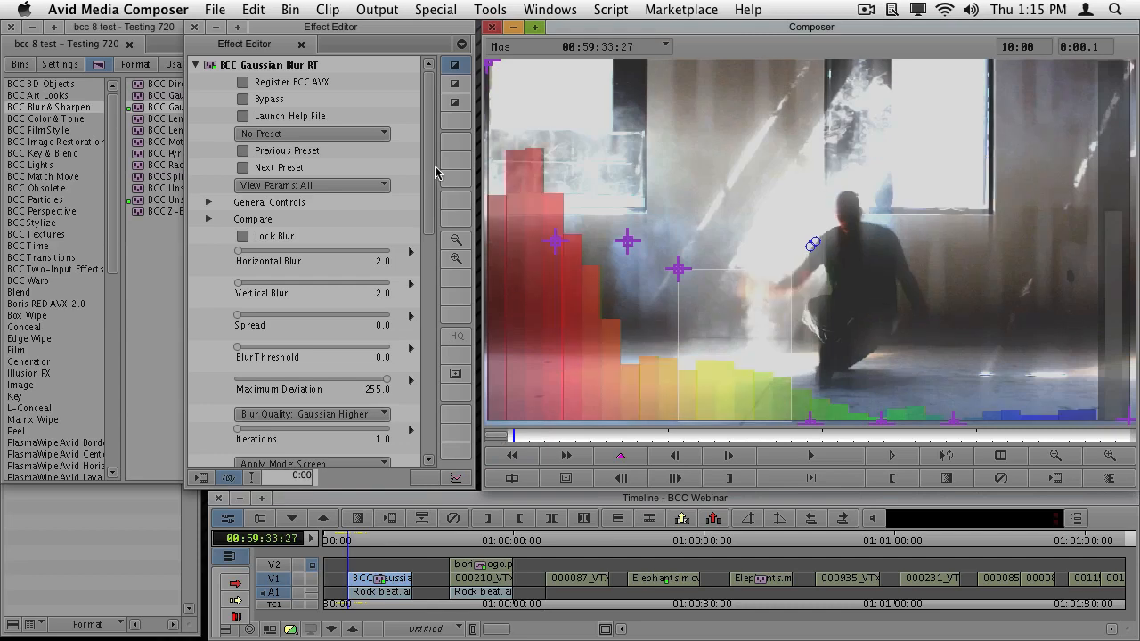
click(431, 147)
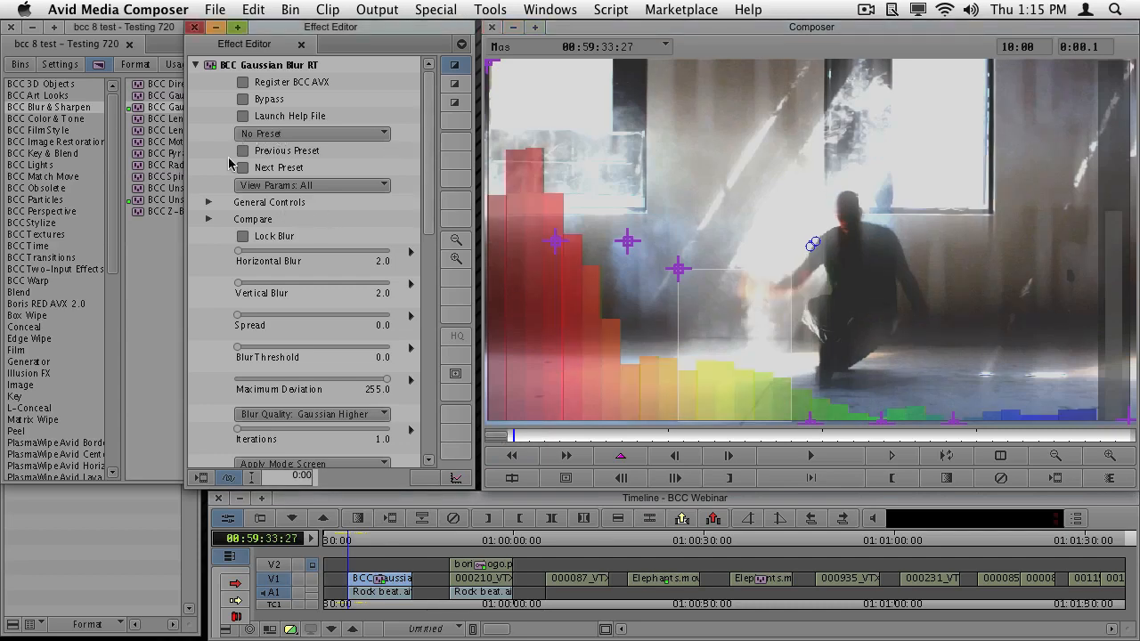
drag(428, 233, 428, 357)
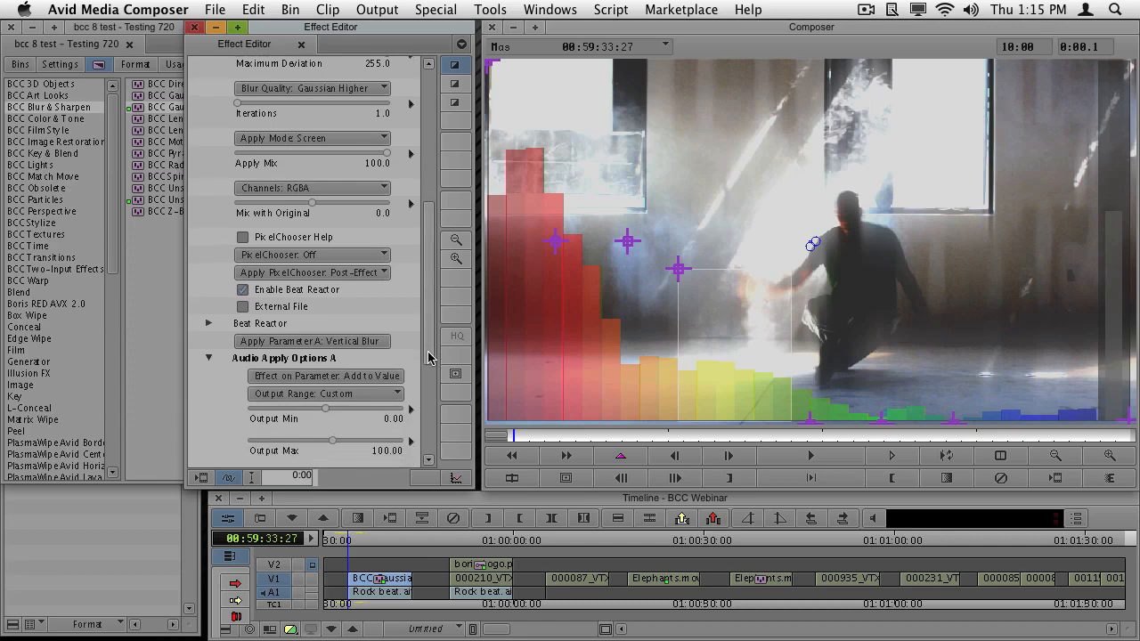
click(208, 323)
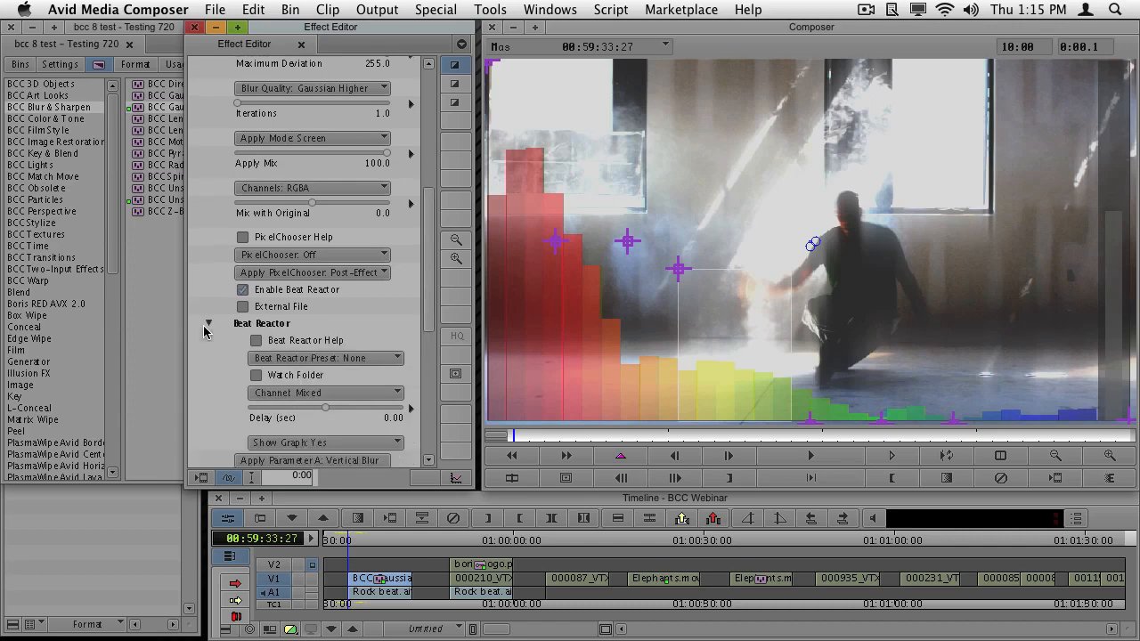
click(348, 448)
click(350, 477)
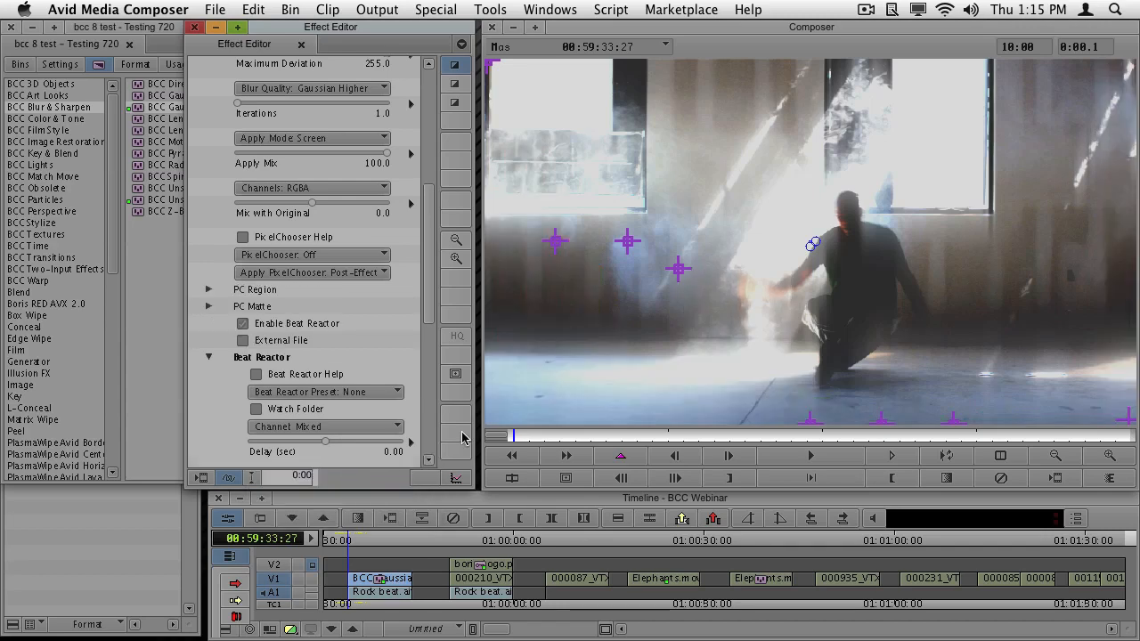
- Play the first V1 clip from its start and again from 00:59:37:27 to review the beat-driven brightness and blur
click(812, 456)
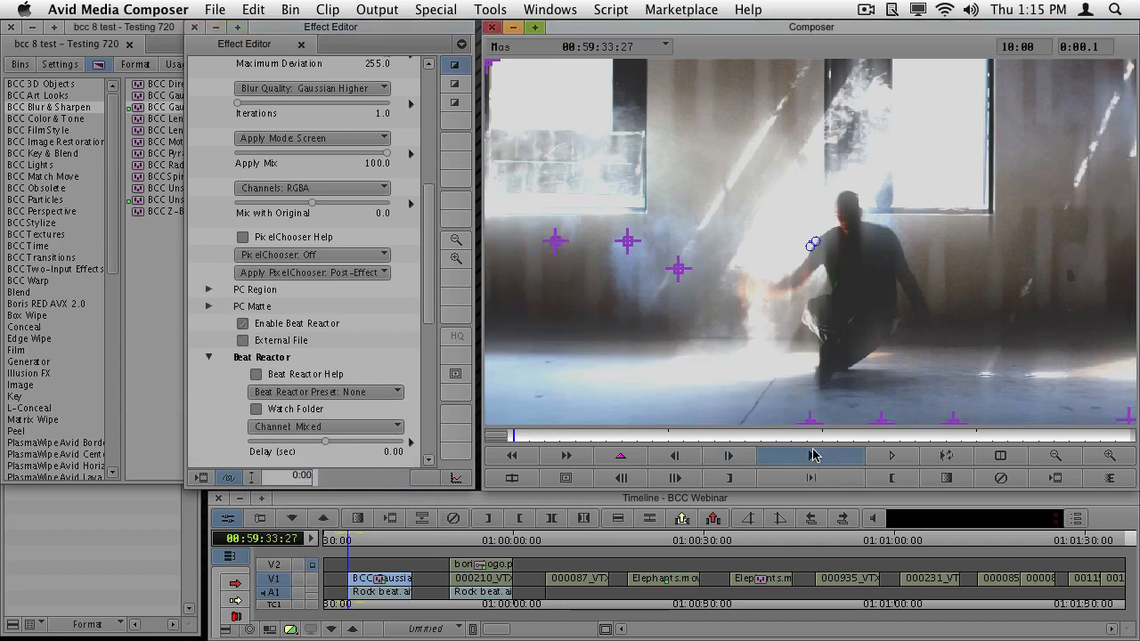
click(812, 455)
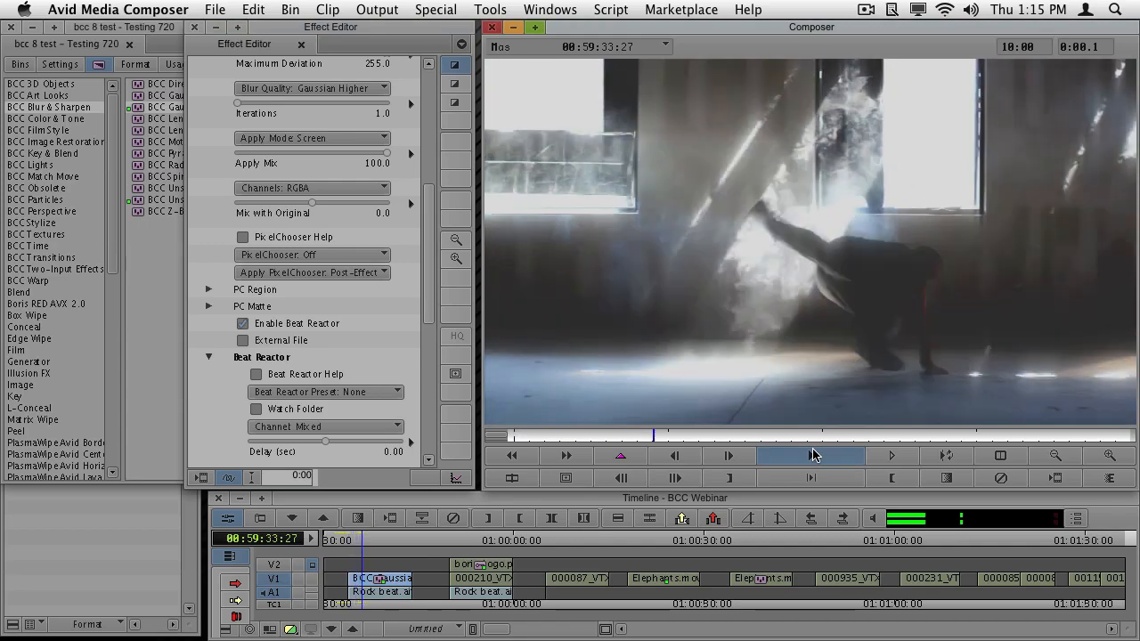
click(813, 455)
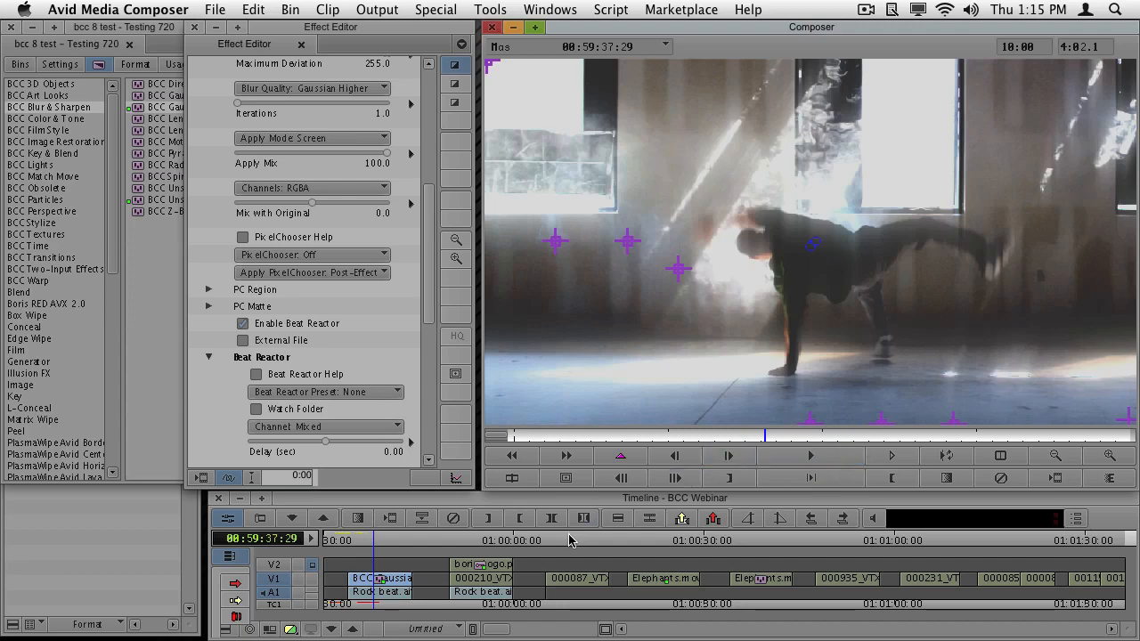
drag(601, 443, 478, 451)
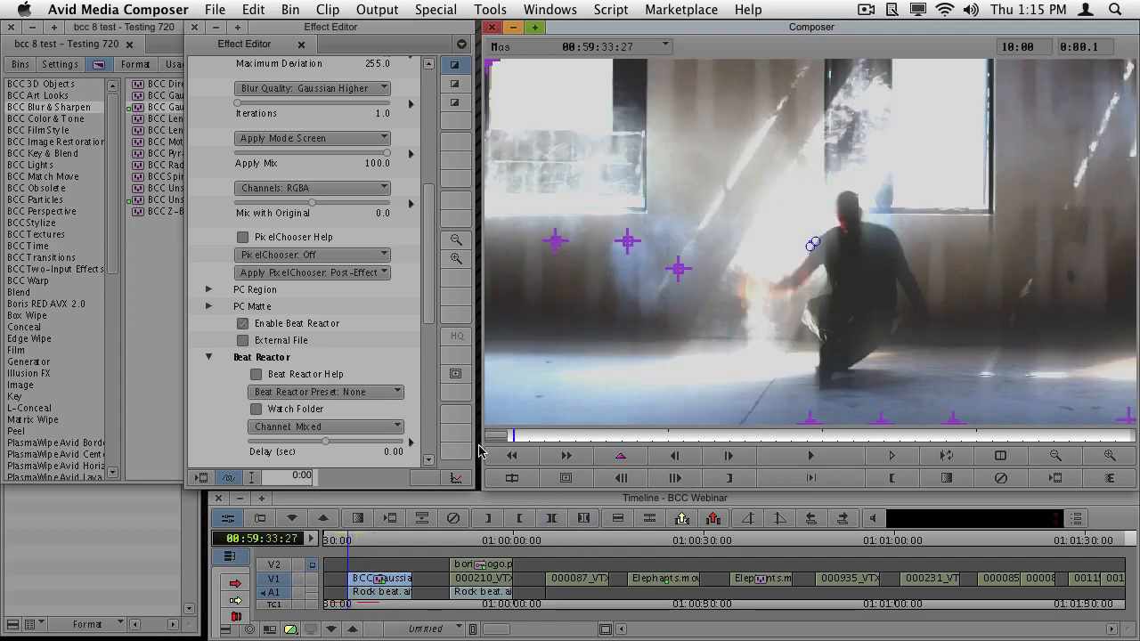
click(762, 437)
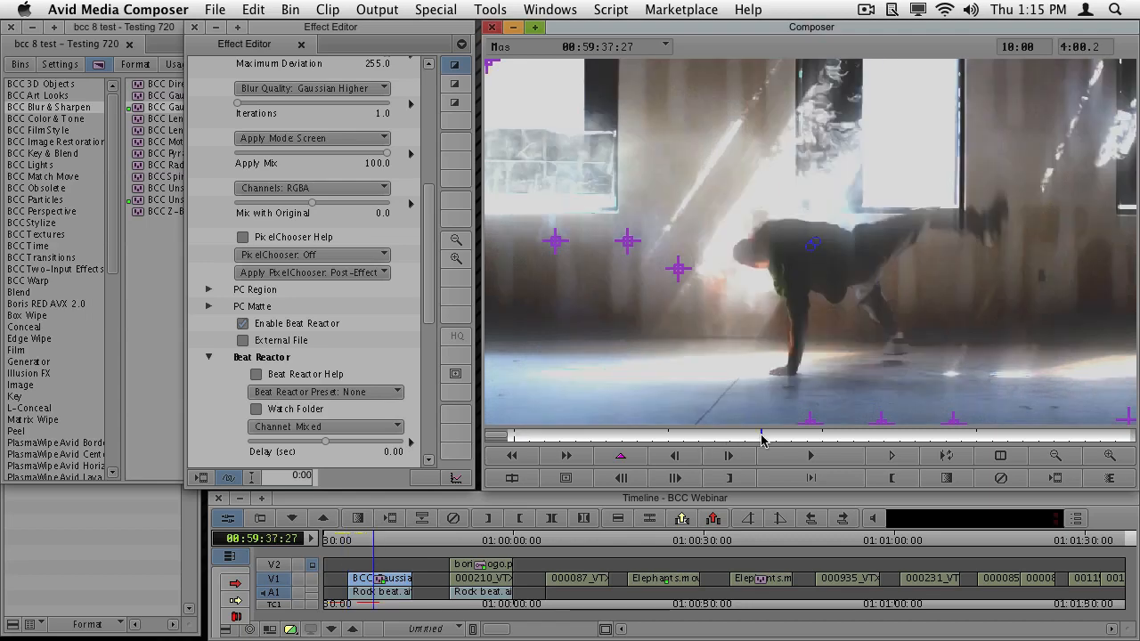
key(space)
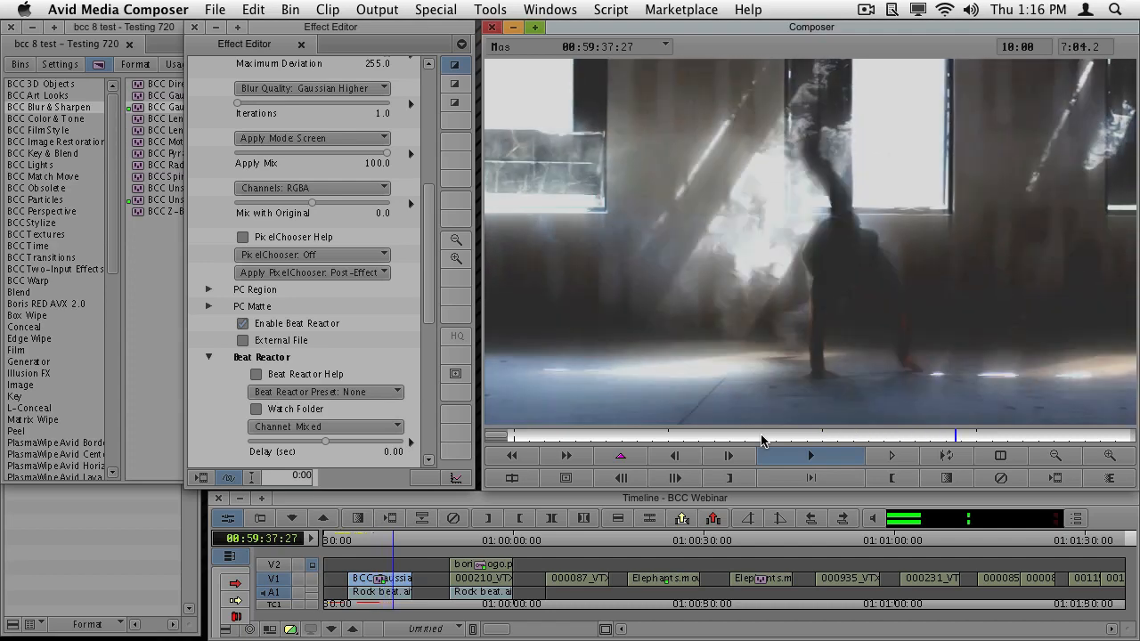
key(space)
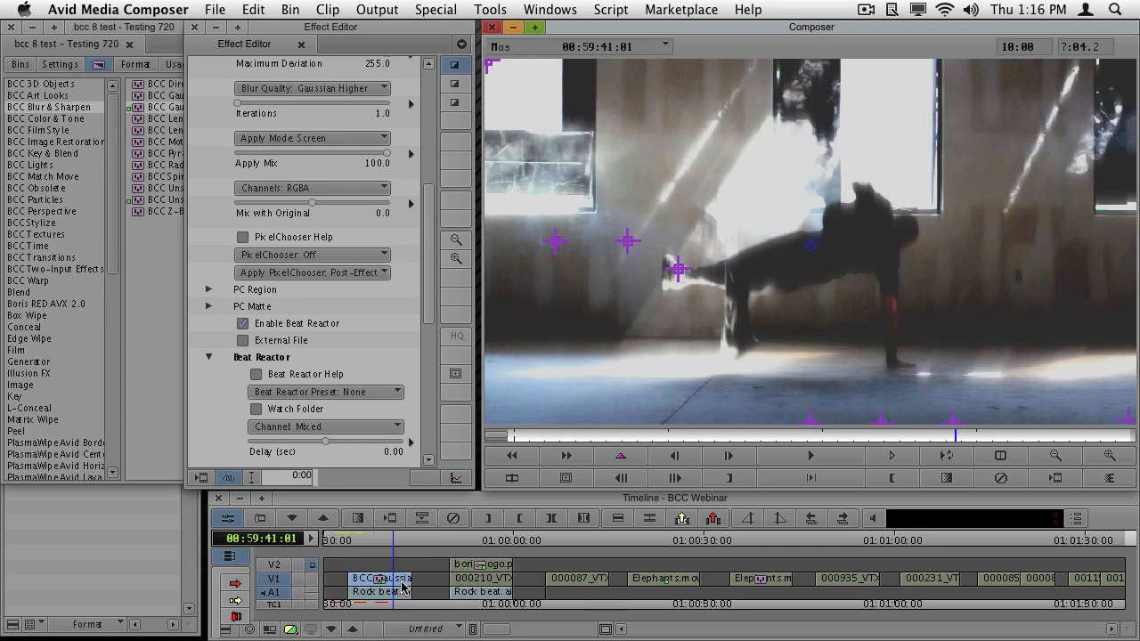
- Park at 00:59:50:18 and apply BCC DVE from the BCC Perspective category to boris_logo.png on V2, replacing its Matte Key
click(463, 570)
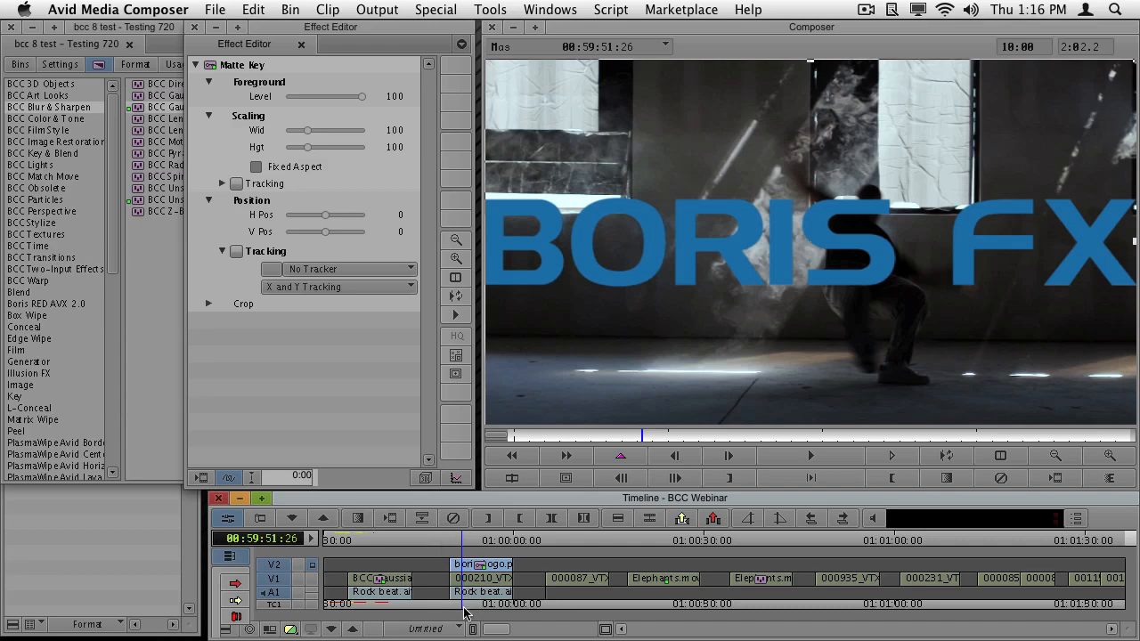
click(464, 608)
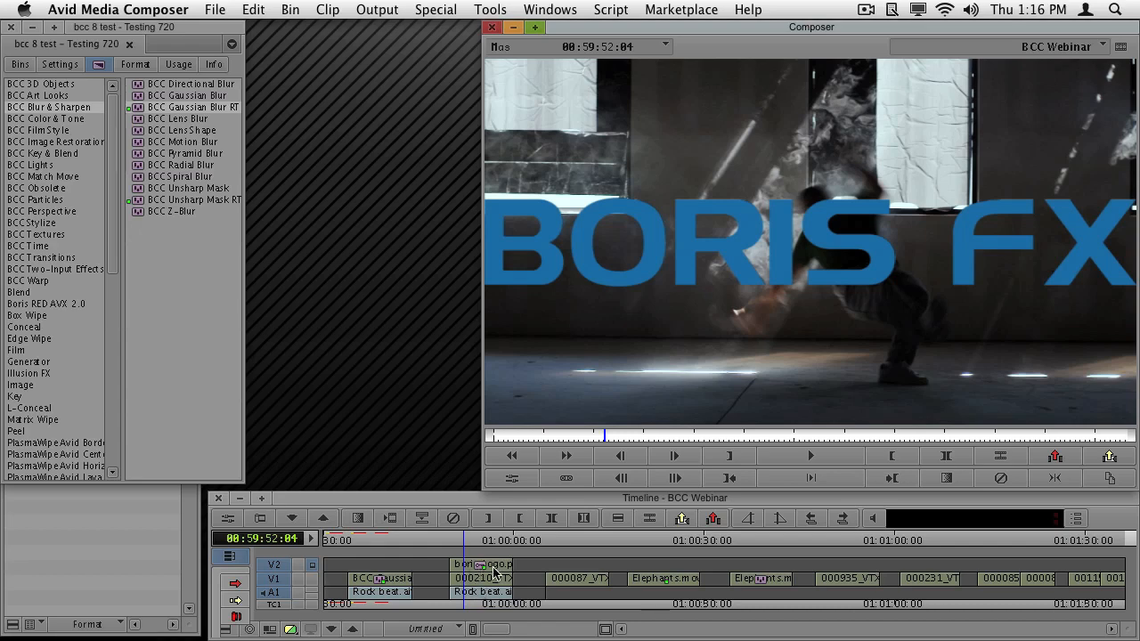
drag(497, 629, 552, 634)
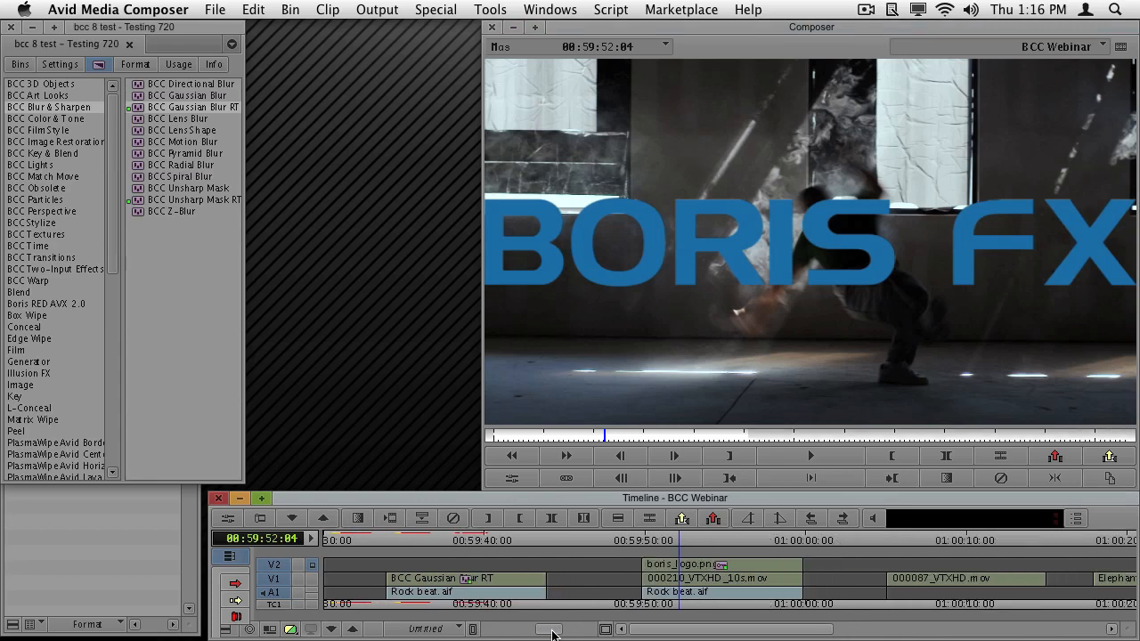
click(655, 602)
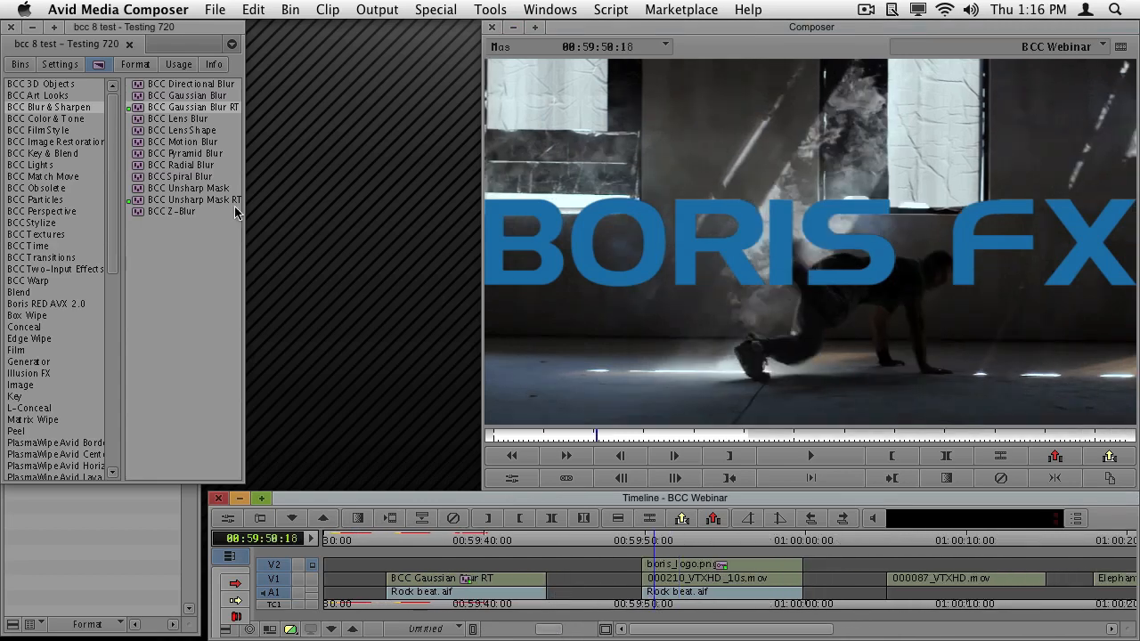
click(68, 213)
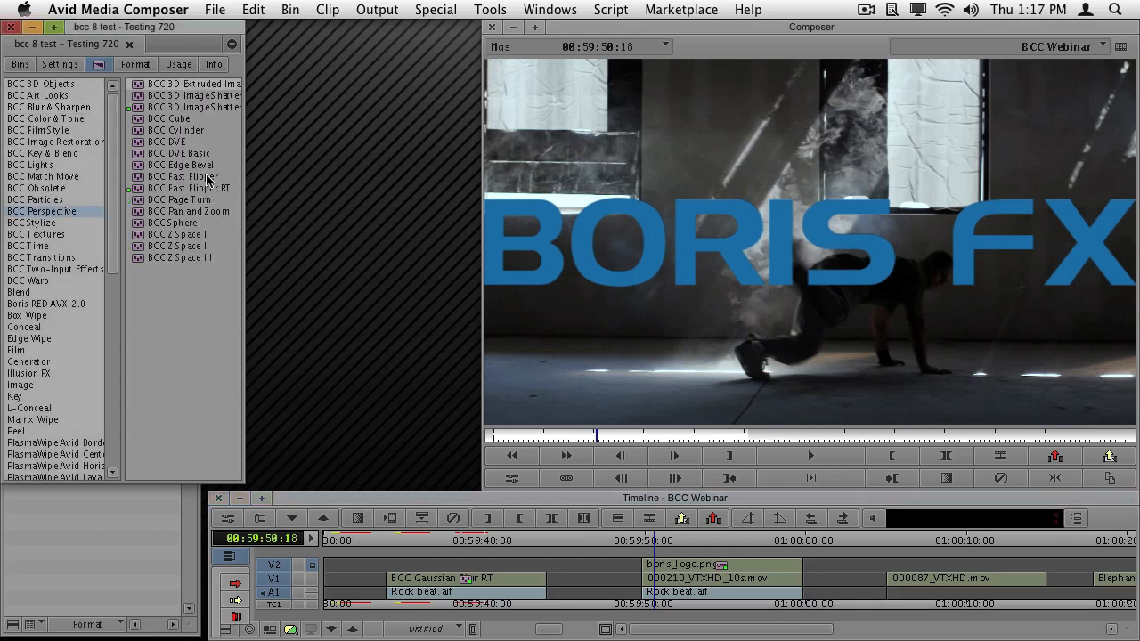
click(183, 142)
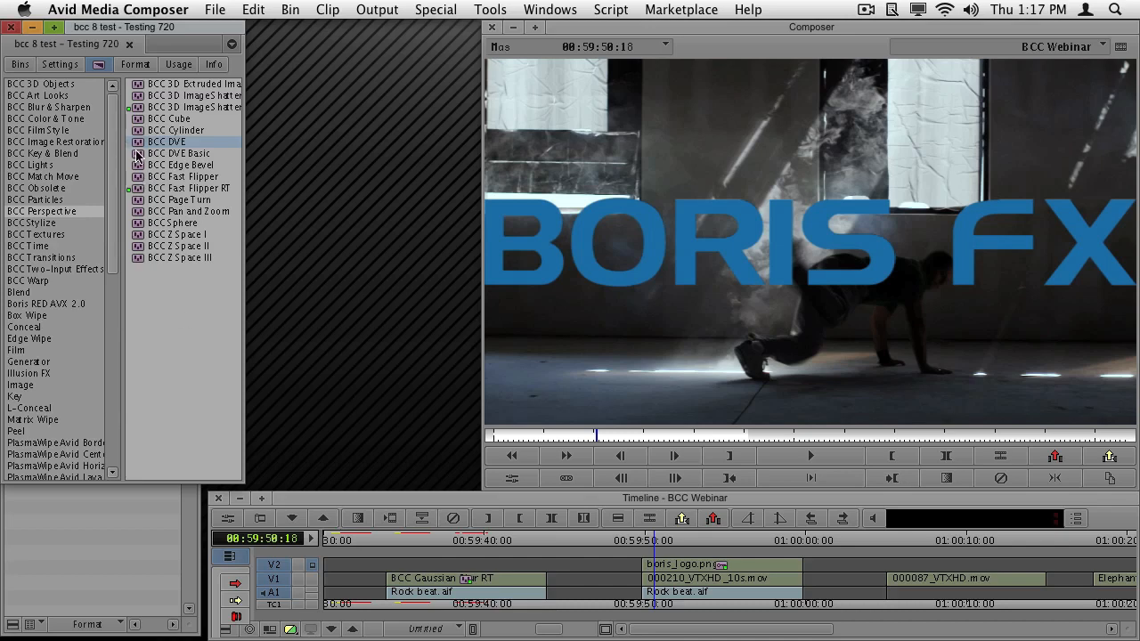
drag(137, 145, 709, 564)
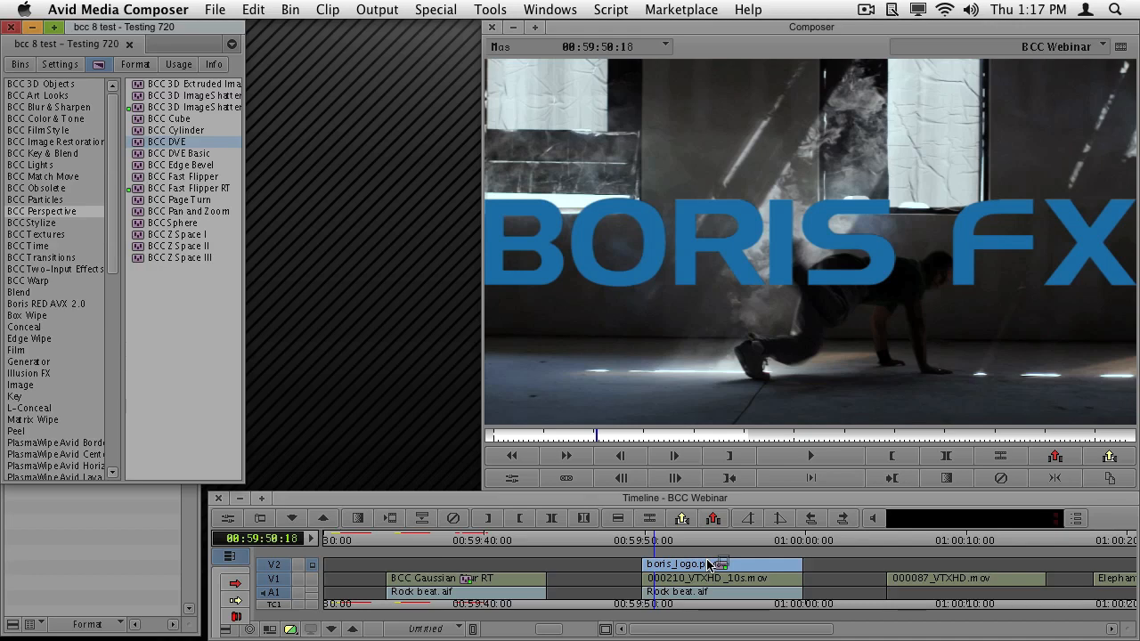
drag(709, 565, 709, 565)
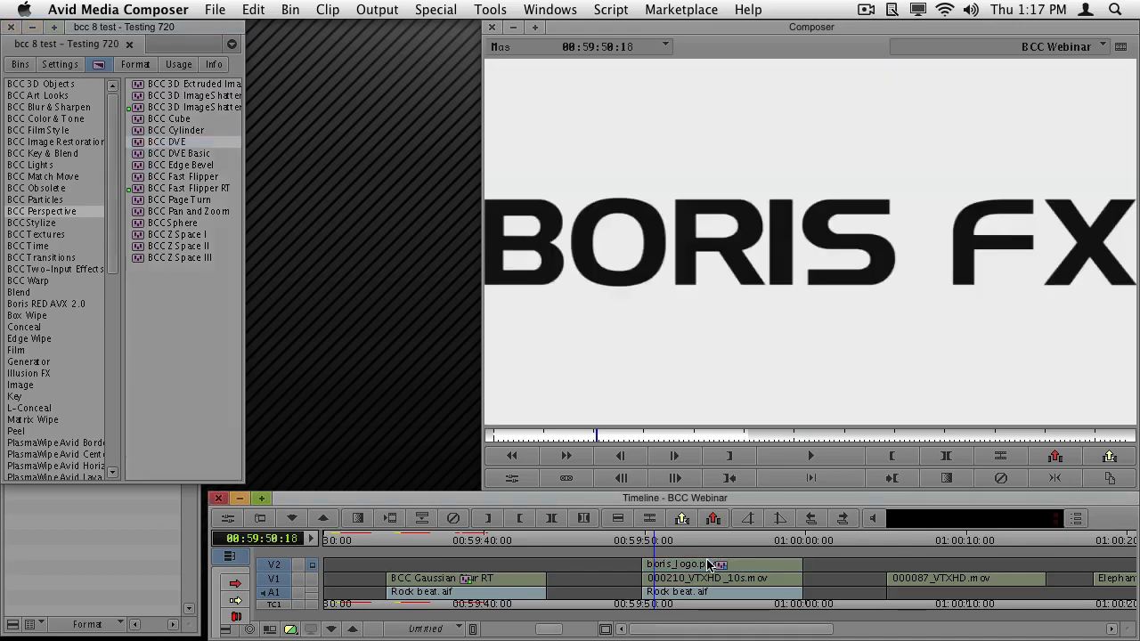
- Turn on Apply to Title-Matte in the logo's BCC DVE effect, keeping the No Preset setting
click(228, 519)
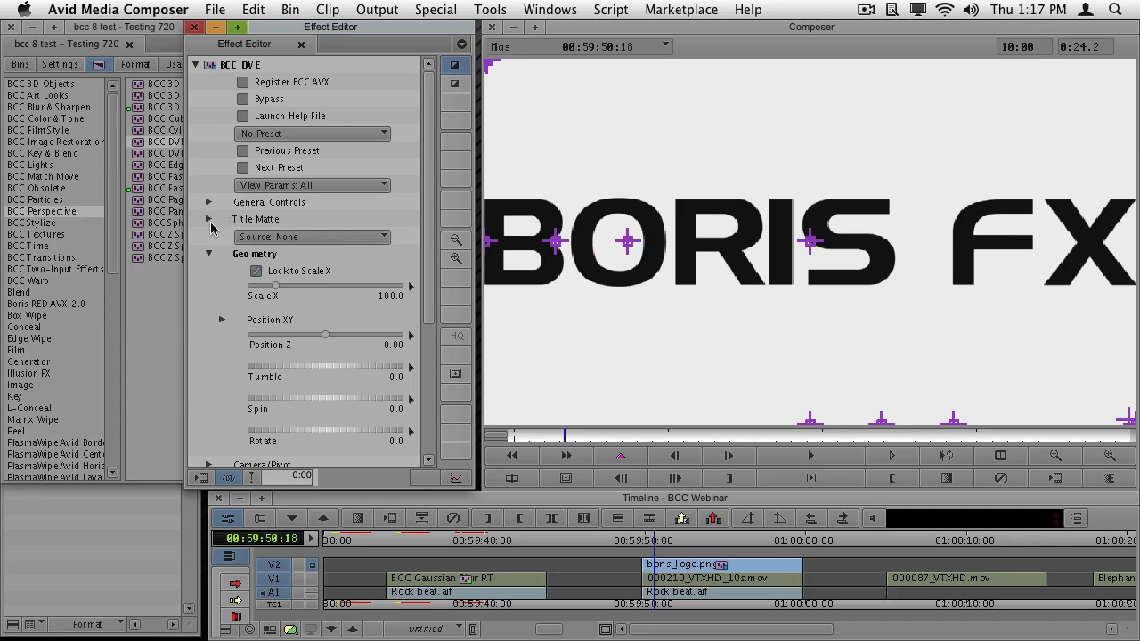
click(208, 221)
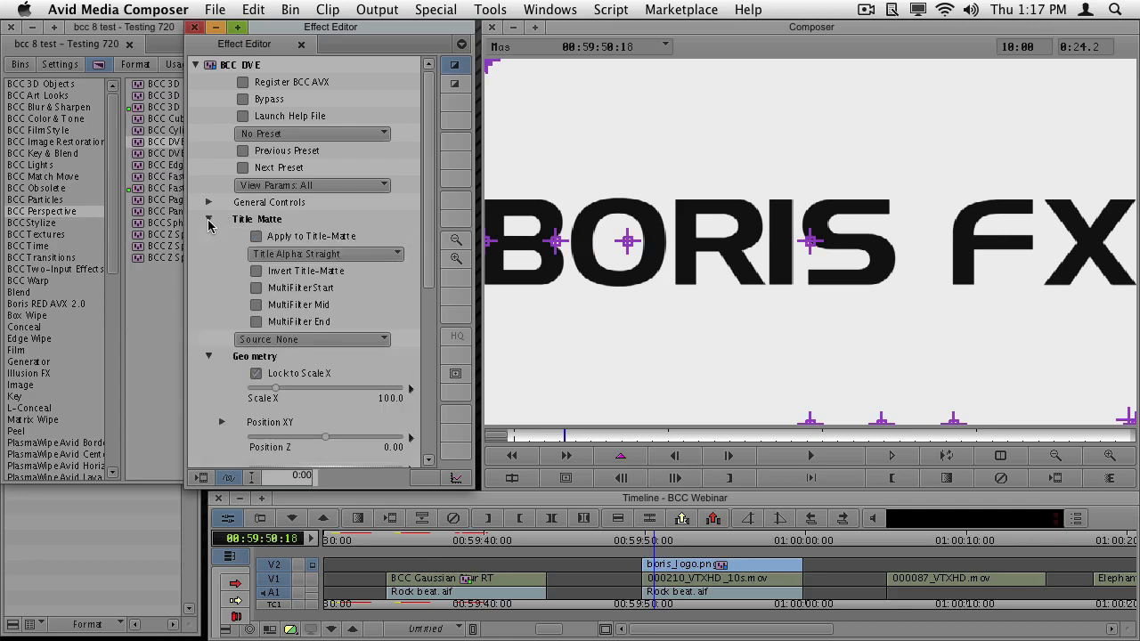
click(257, 238)
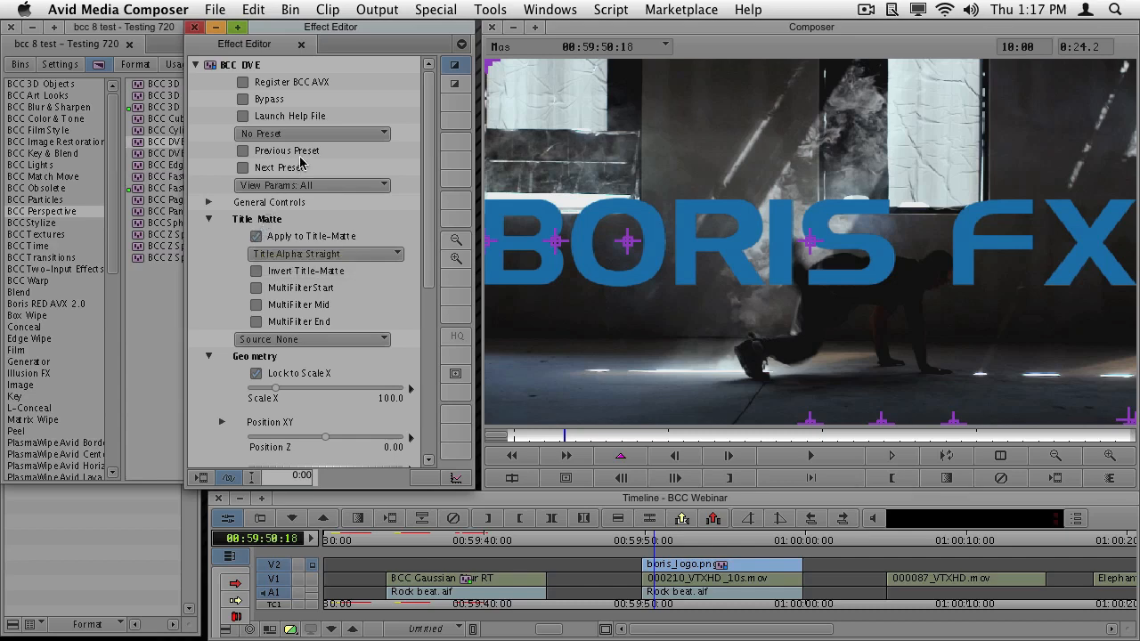
click(348, 133)
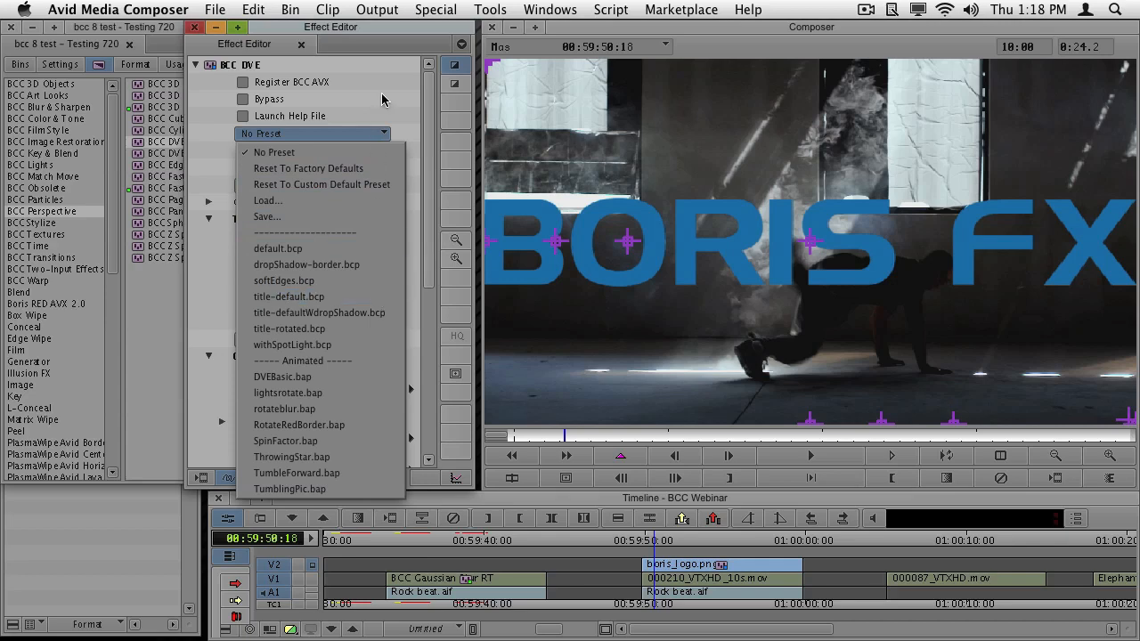
click(382, 98)
click(209, 219)
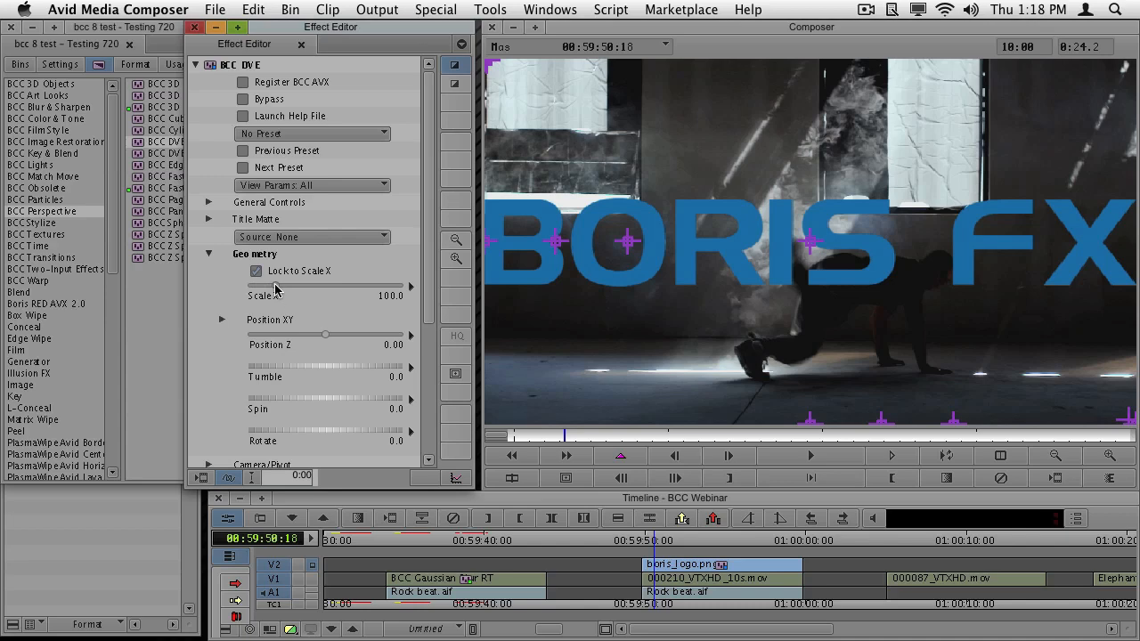
- Scale the logo down to 58.5 with Scale X and move it straight down into the lower part of the frame
drag(275, 287, 263, 287)
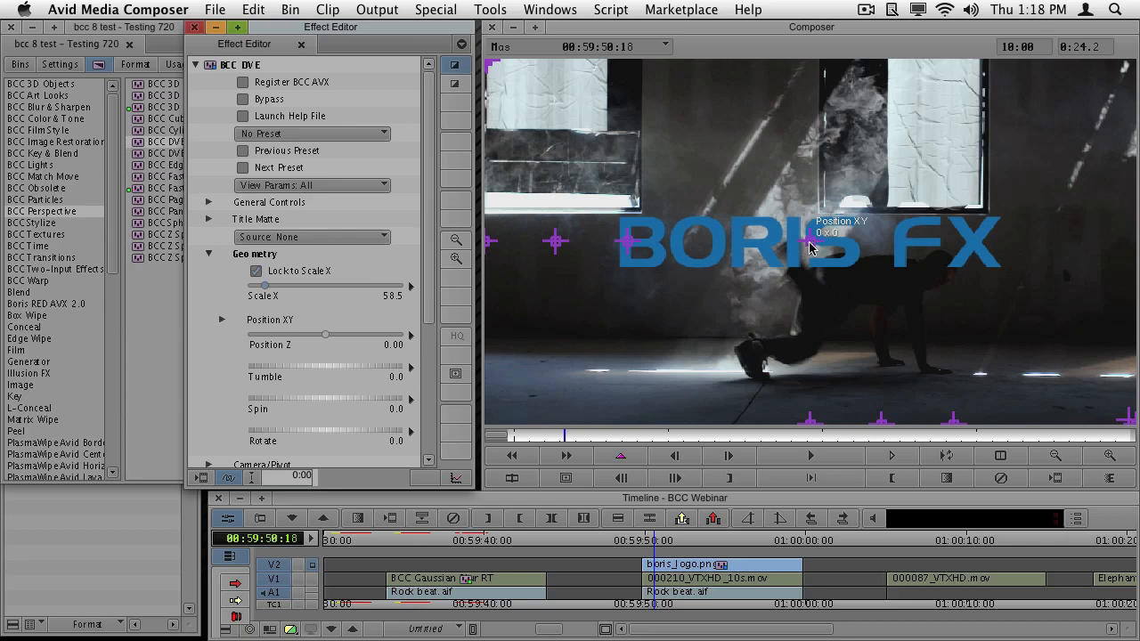
drag(809, 240, 812, 330)
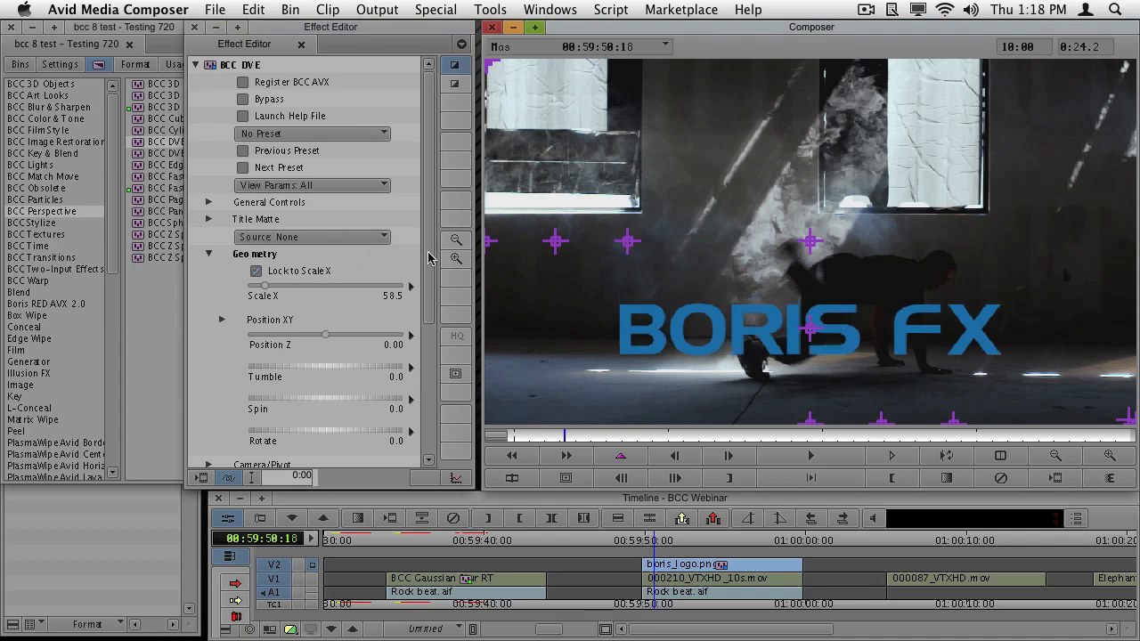
click(207, 254)
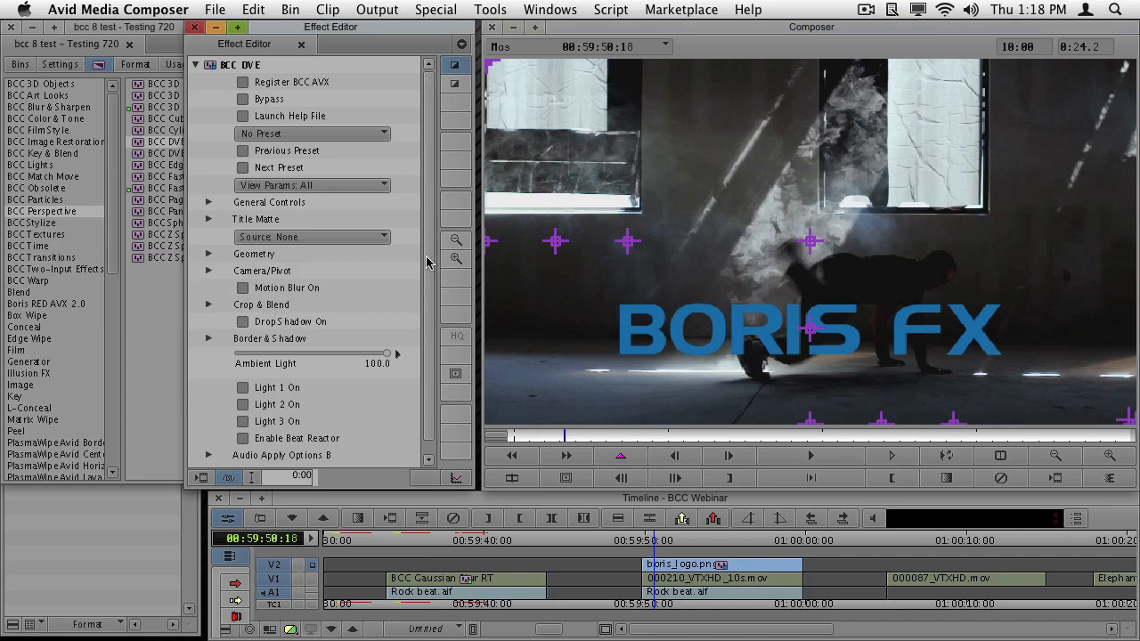
- Enable Beat Reactor in the logo's BCC DVE and choose Rock beat.aif from the Desktop as its external file
scroll(426, 262, down, 2)
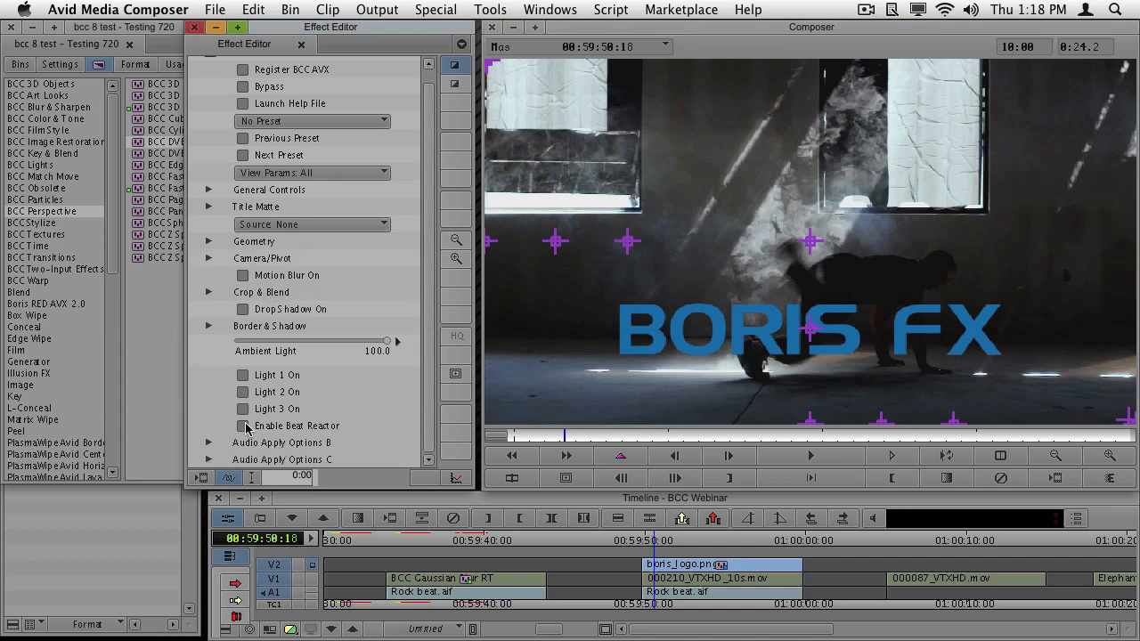
click(246, 428)
scroll(430, 321, down, 5)
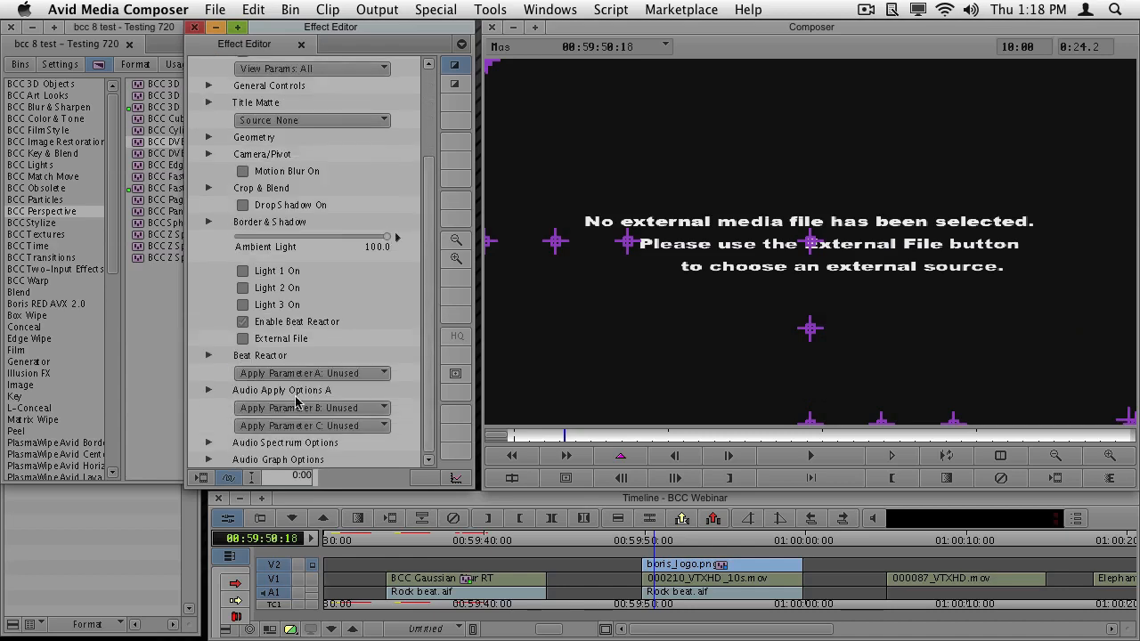
click(242, 339)
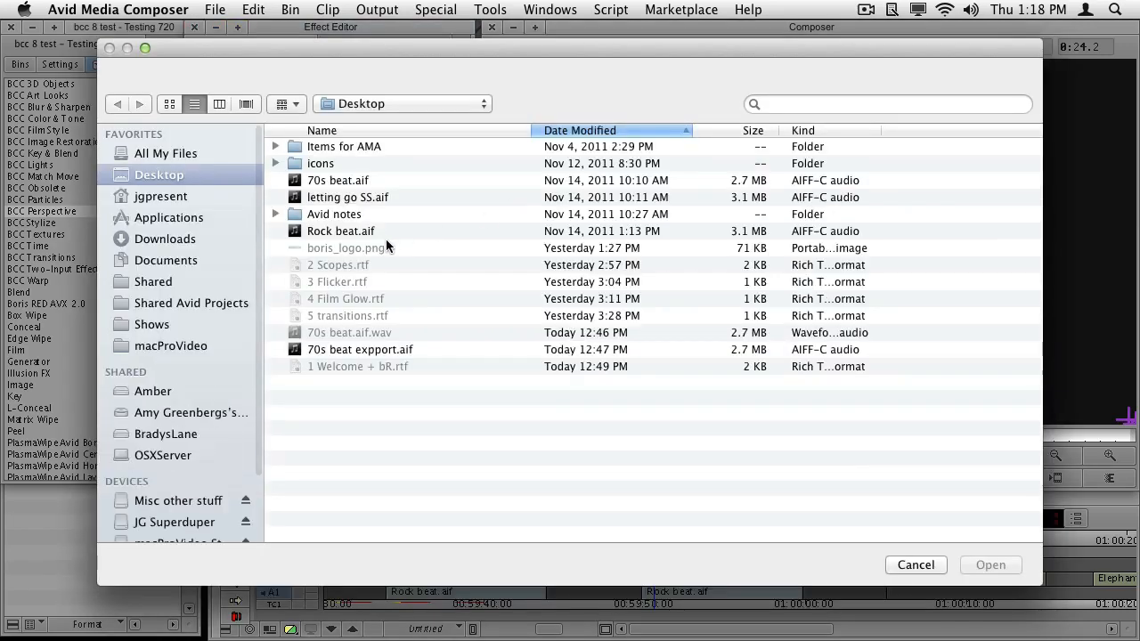
double_click(365, 230)
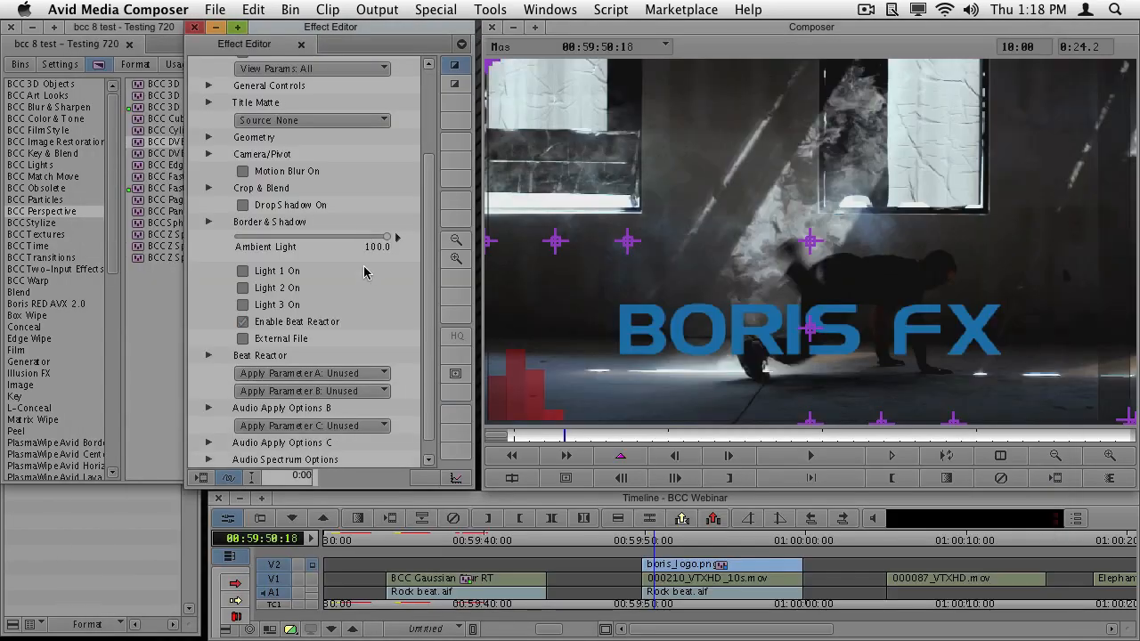
scroll(426, 382, down, 1)
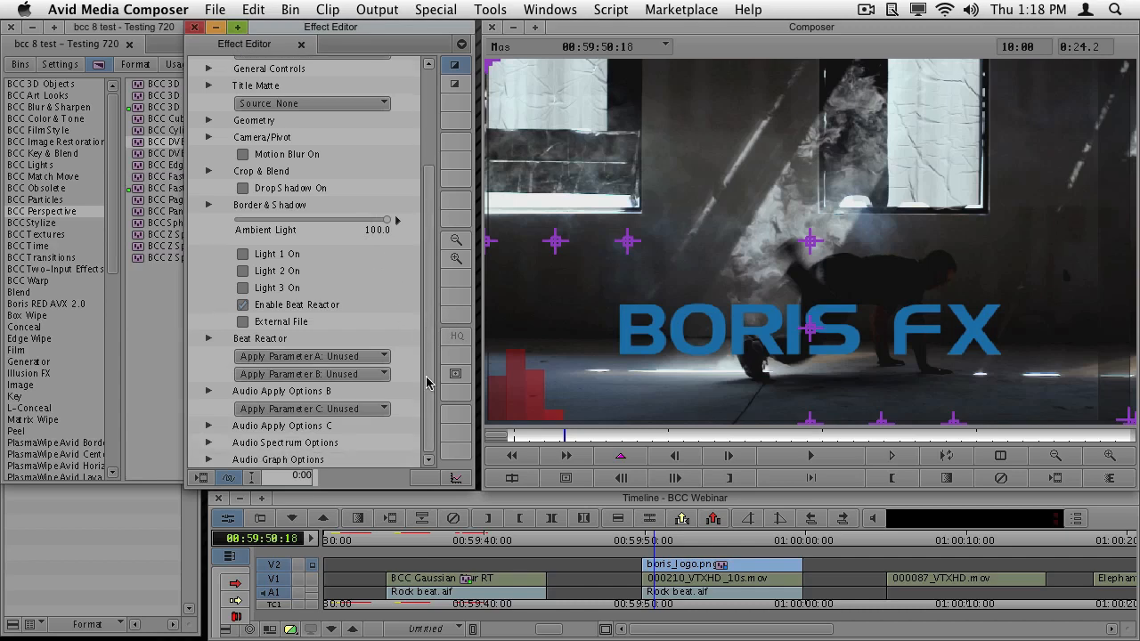
- Assign Scale X to Beat Reactor's Apply Parameter A and preview the logo's reaction from the start of its clip
click(354, 357)
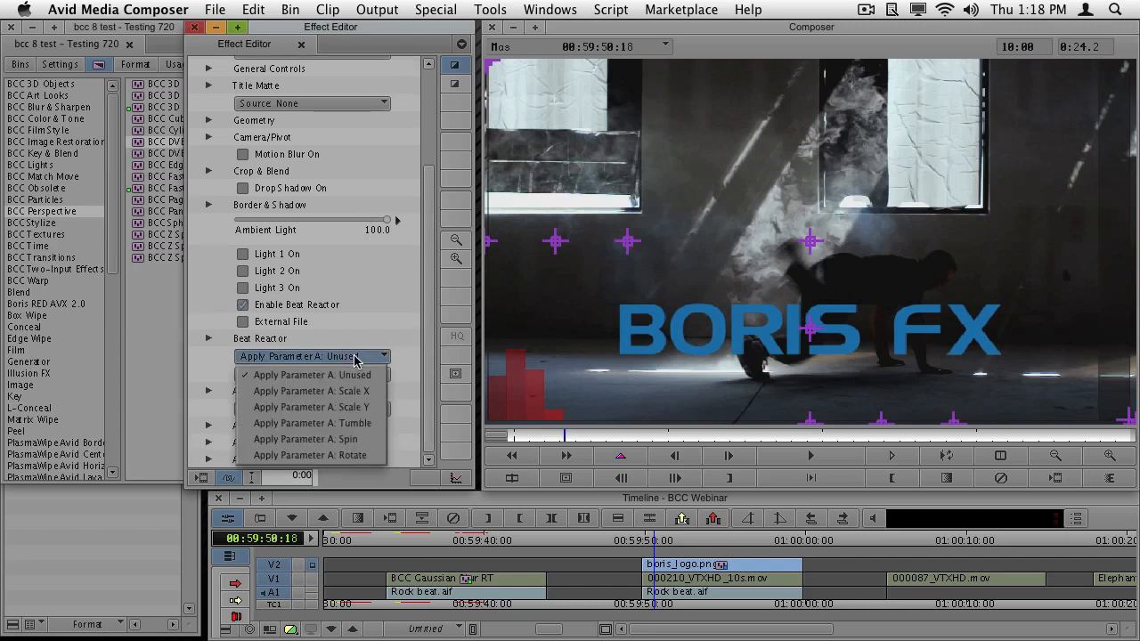
click(354, 392)
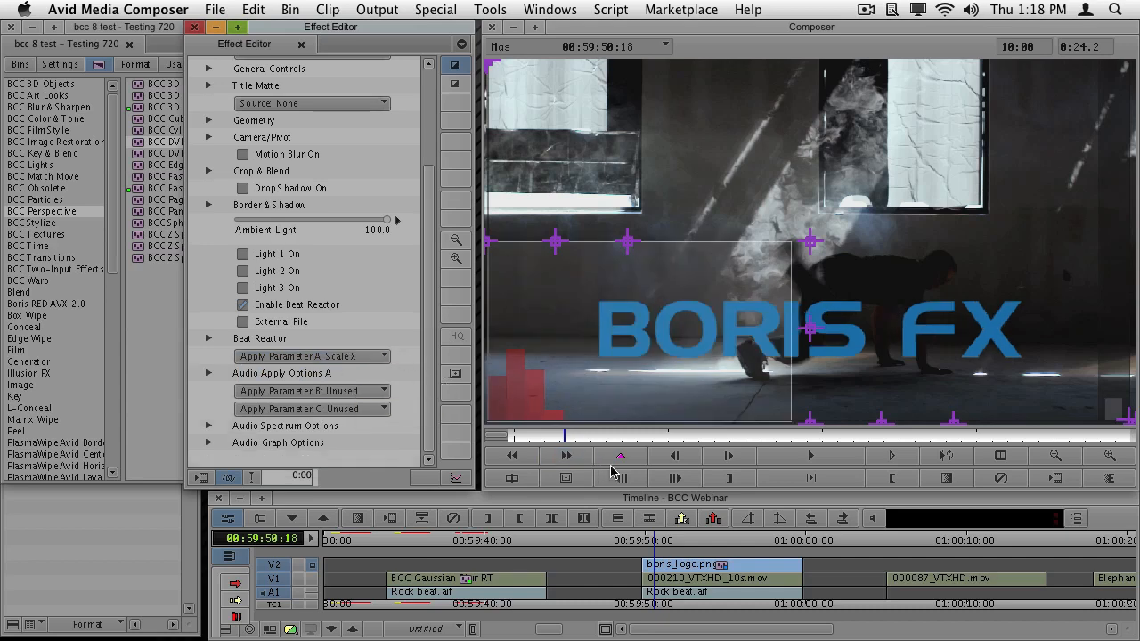
drag(559, 439, 507, 439)
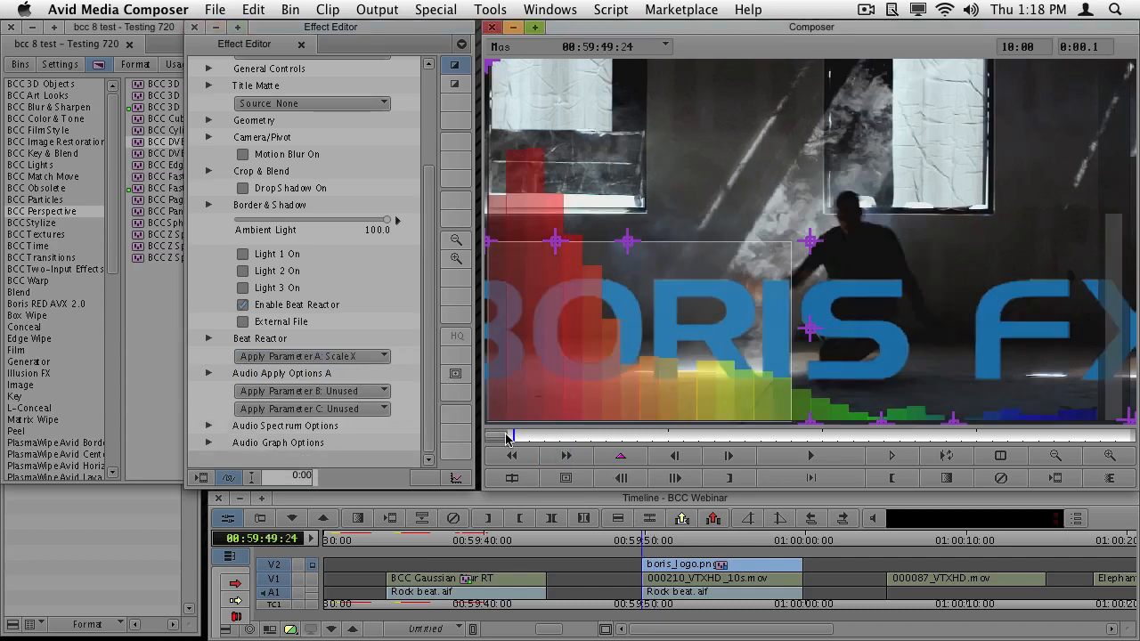
key(space)
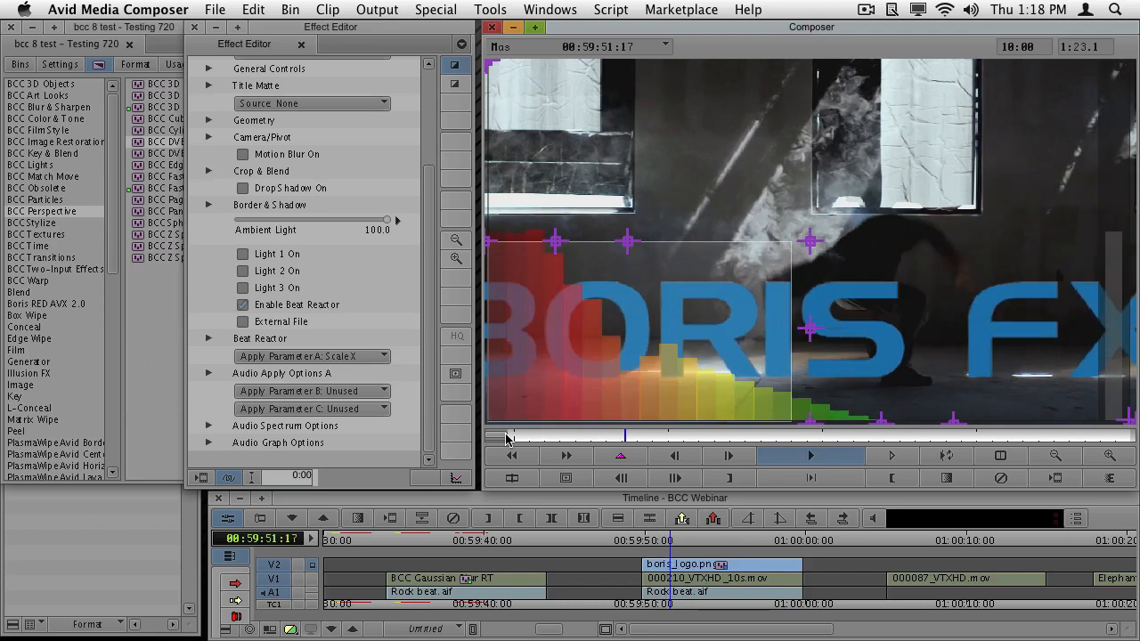
key(space)
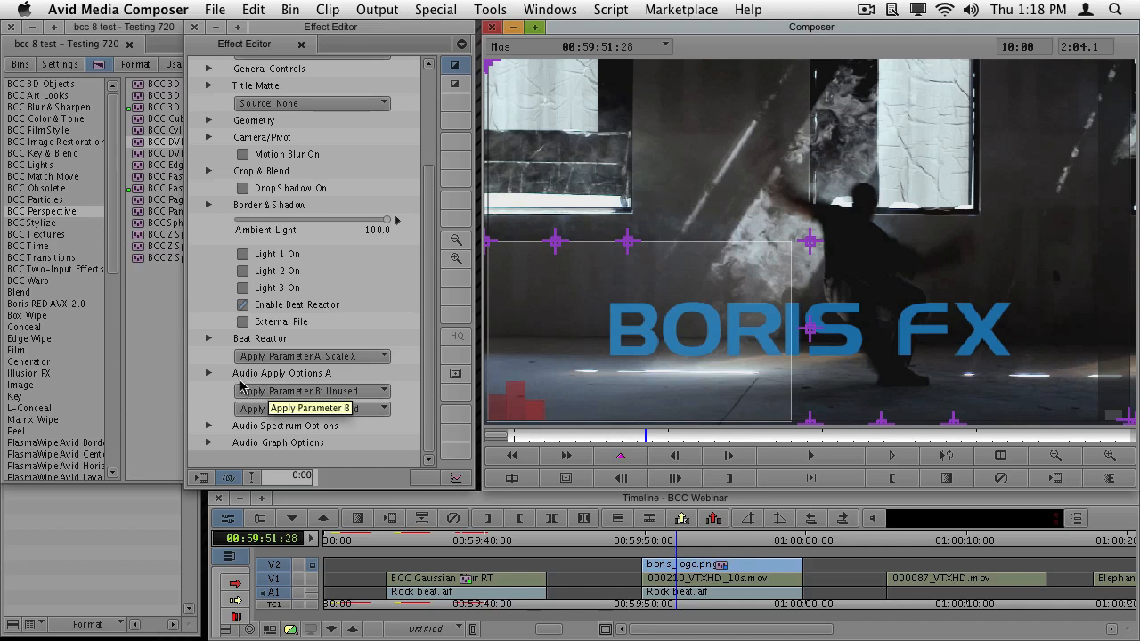
- In Audio Apply Options A, keep Add to Value, set Output Max to -12.20, and play the clip from 00:59:50:10 to check the logo's scaling
click(209, 374)
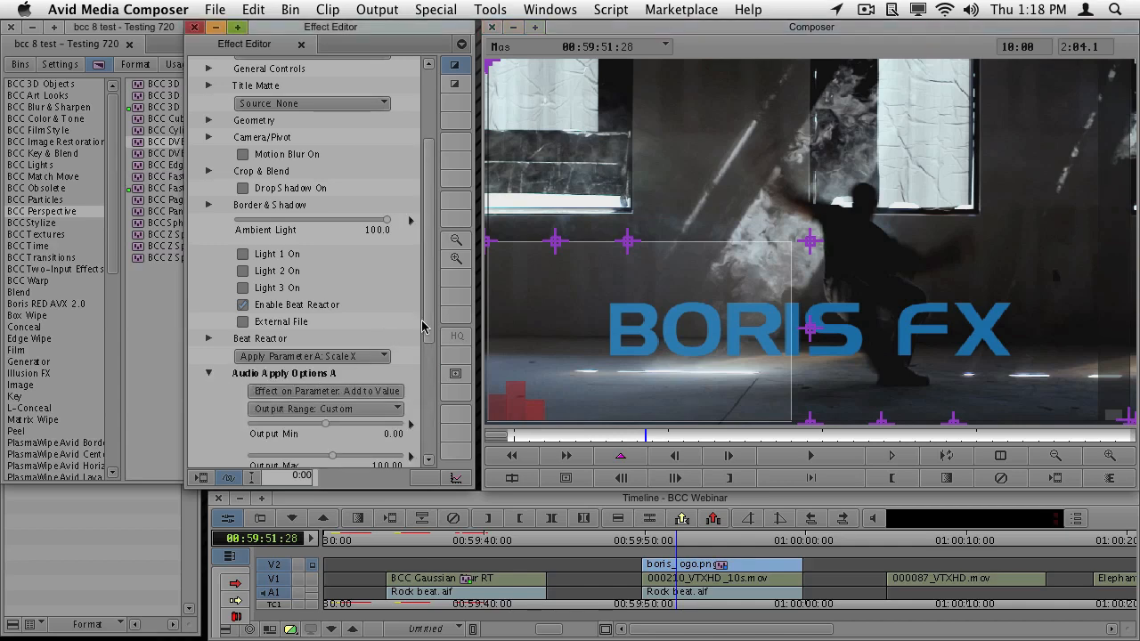
scroll(424, 328, down, 8)
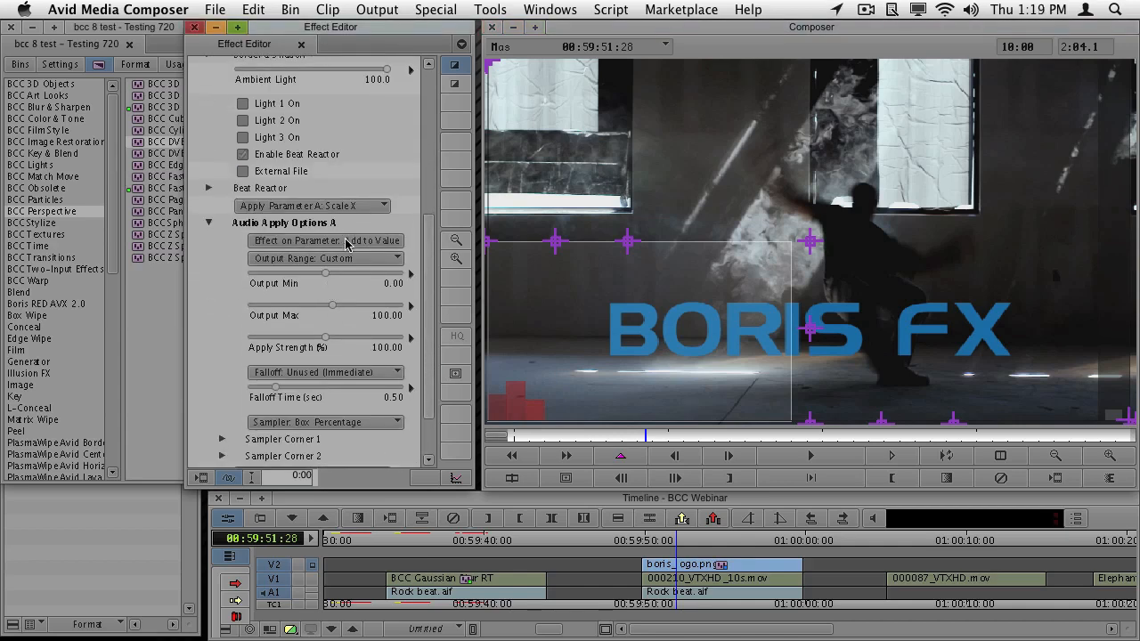
click(350, 242)
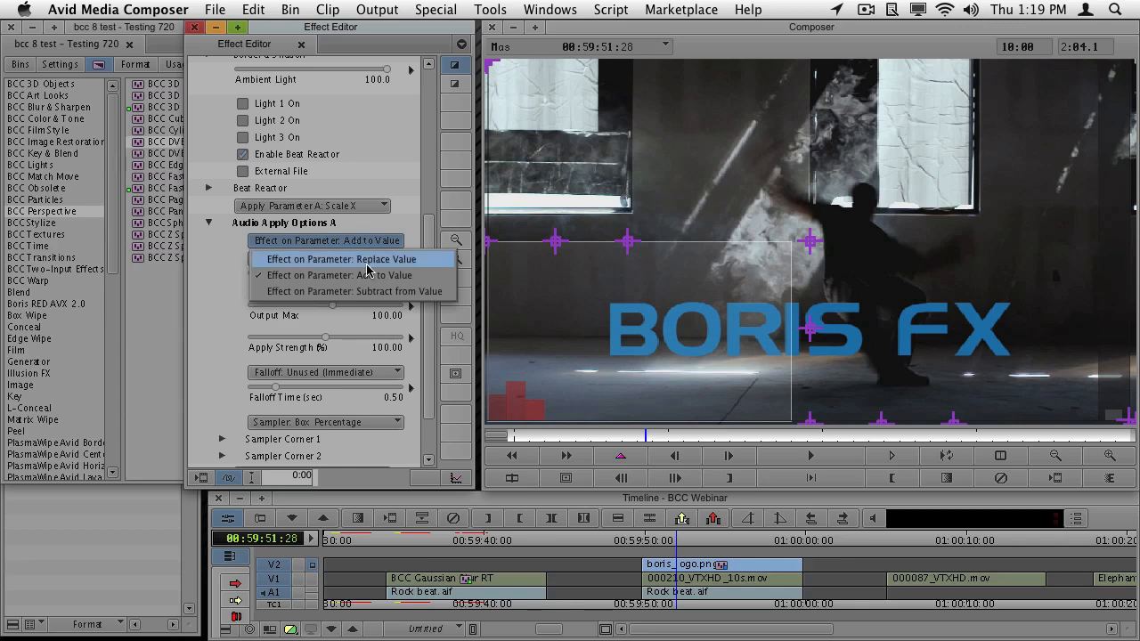
click(403, 200)
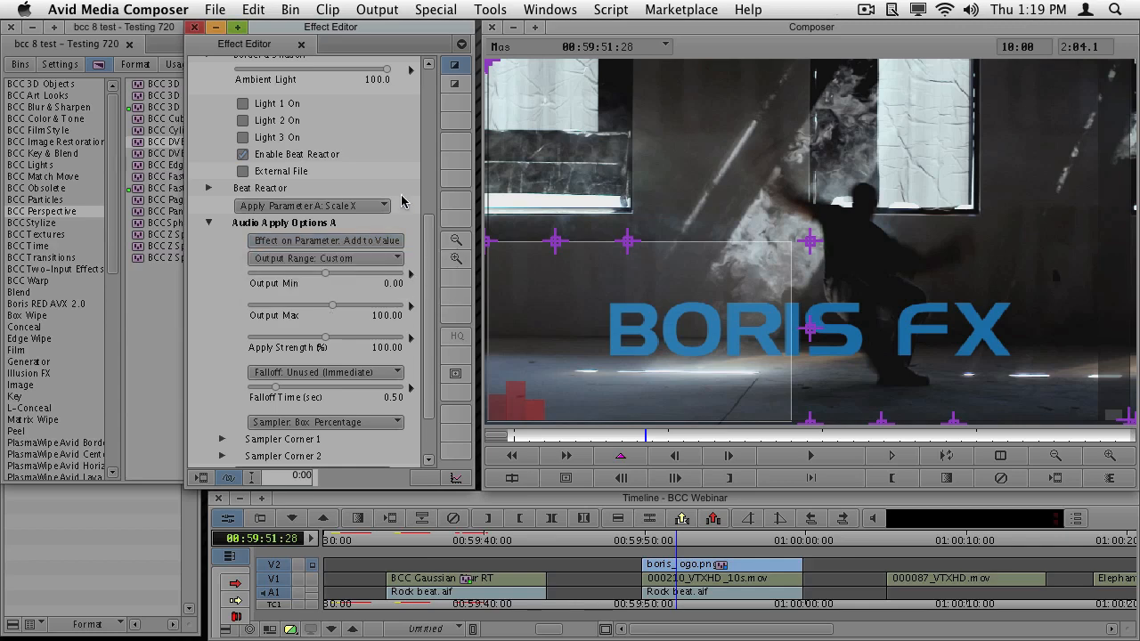
drag(334, 309, 323, 308)
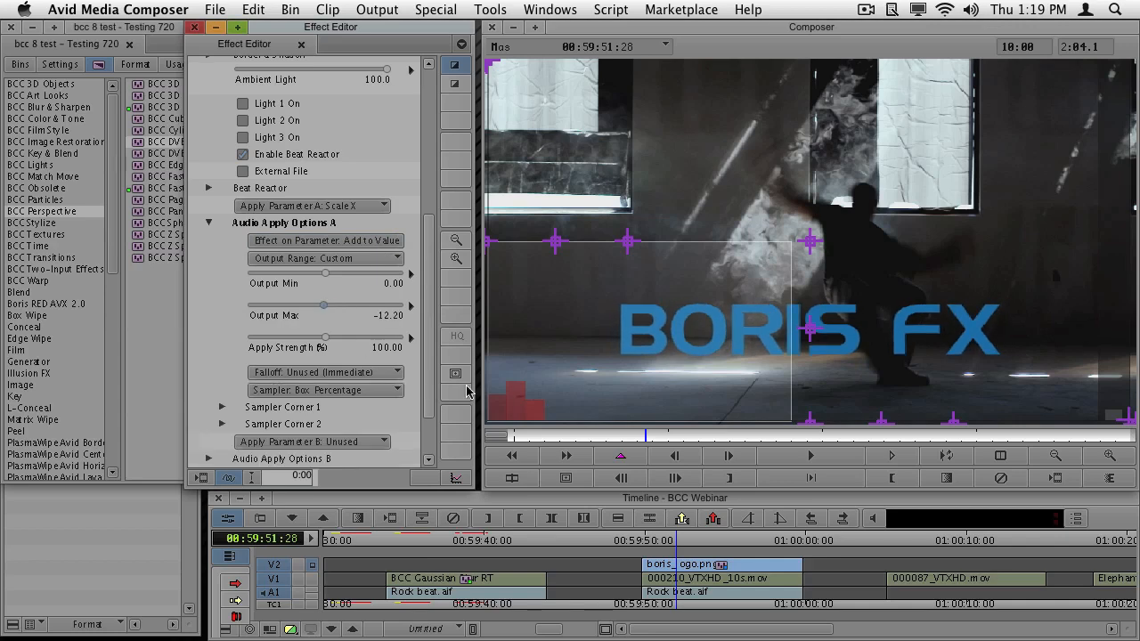
click(549, 438)
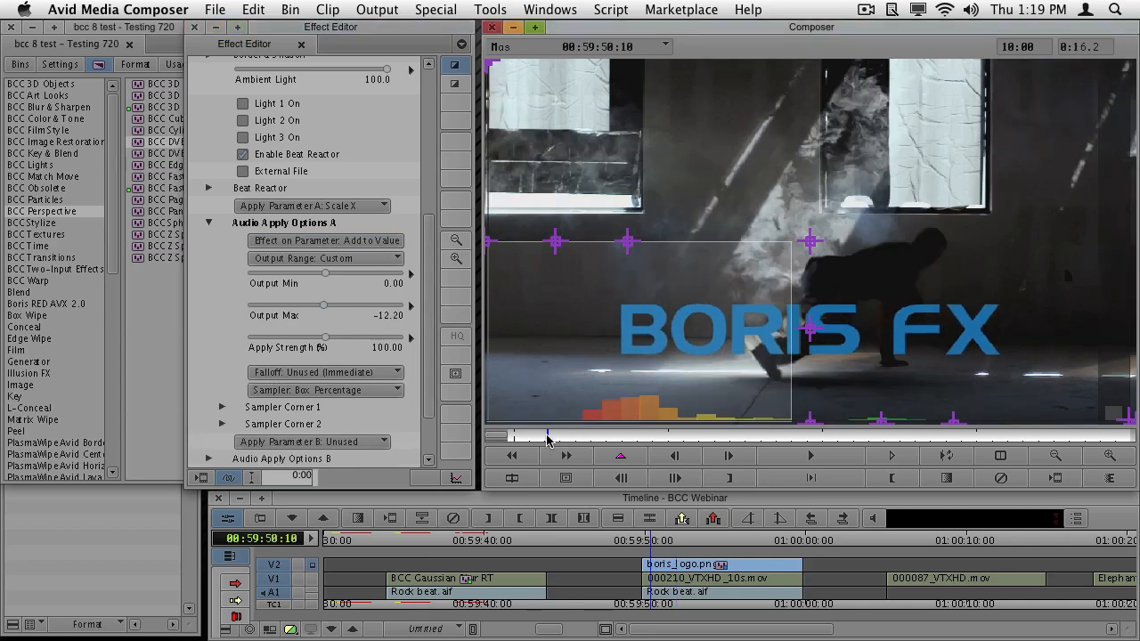
key(space)
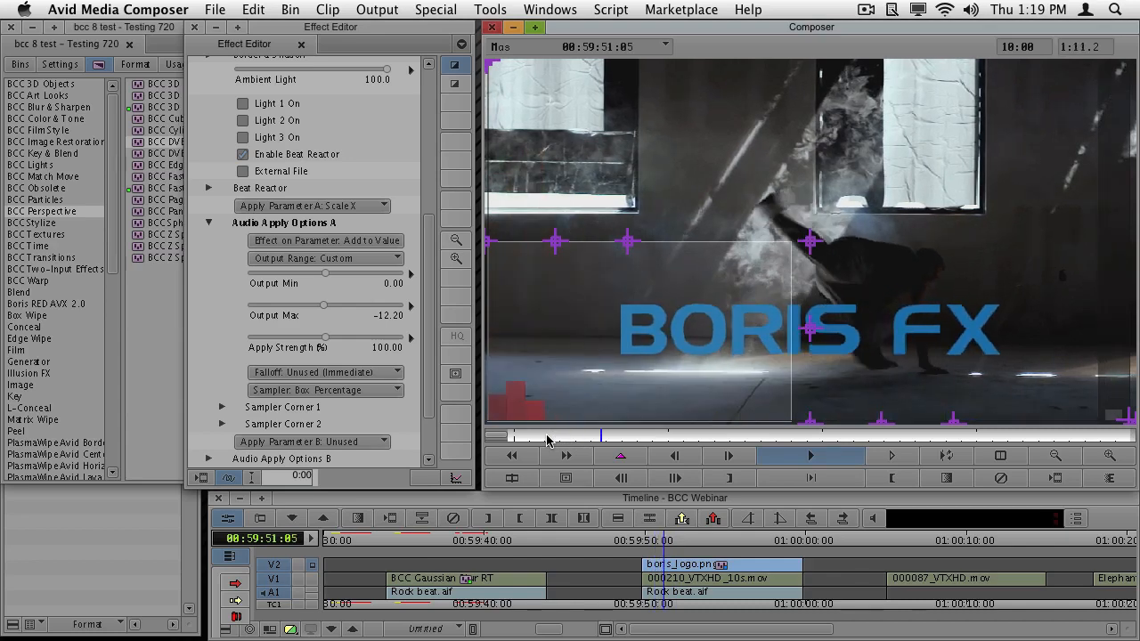
key(space)
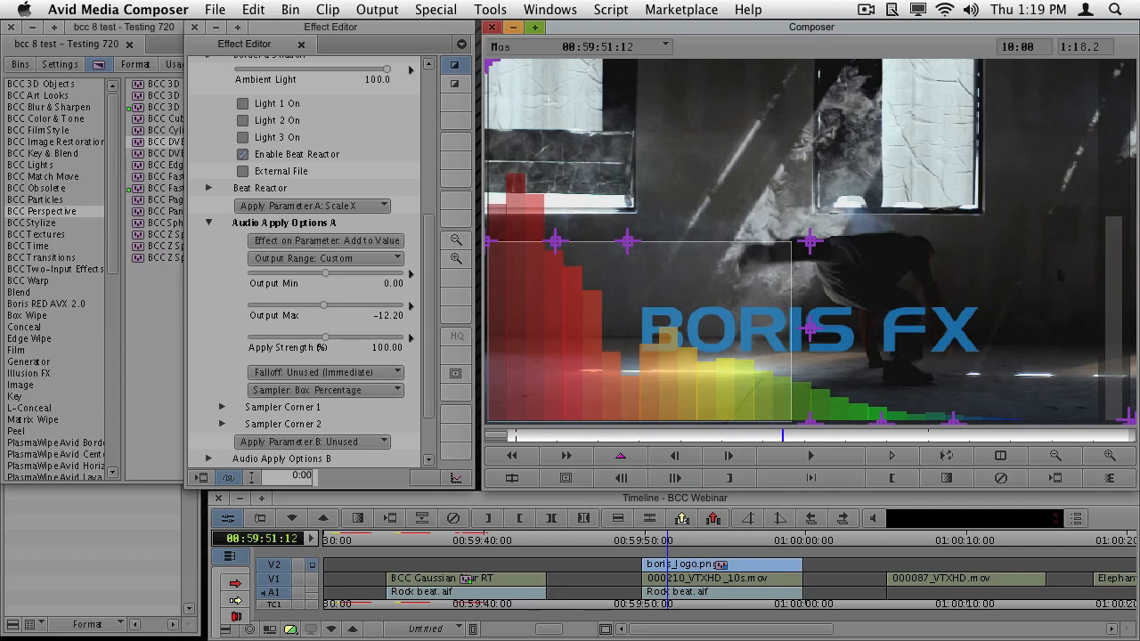
- Switch to TextEdit
key(super+Tab)
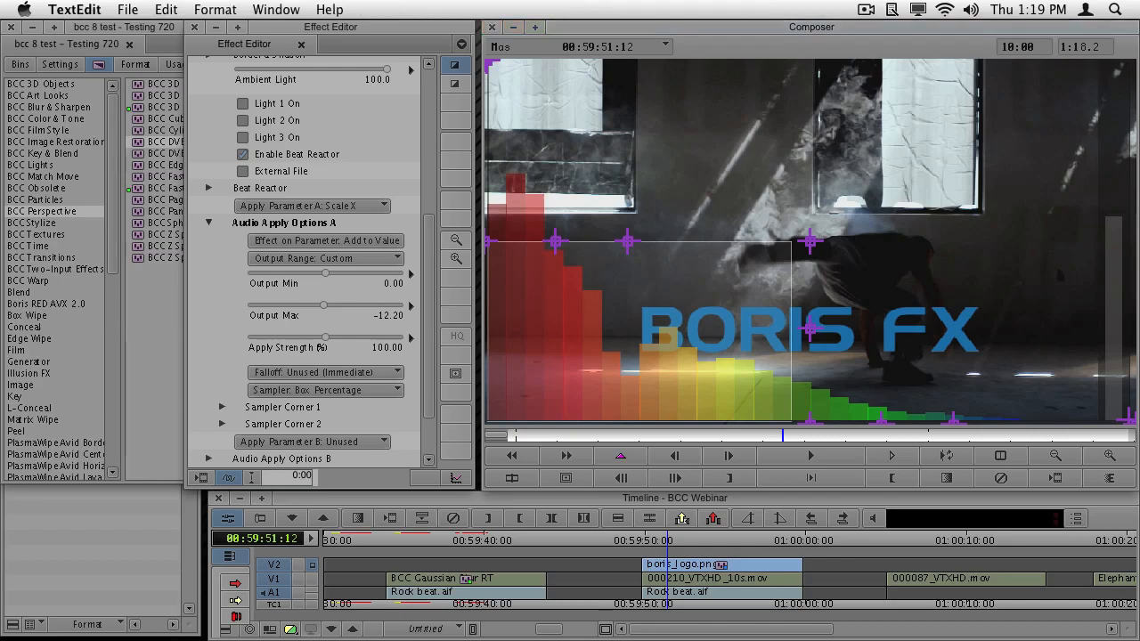